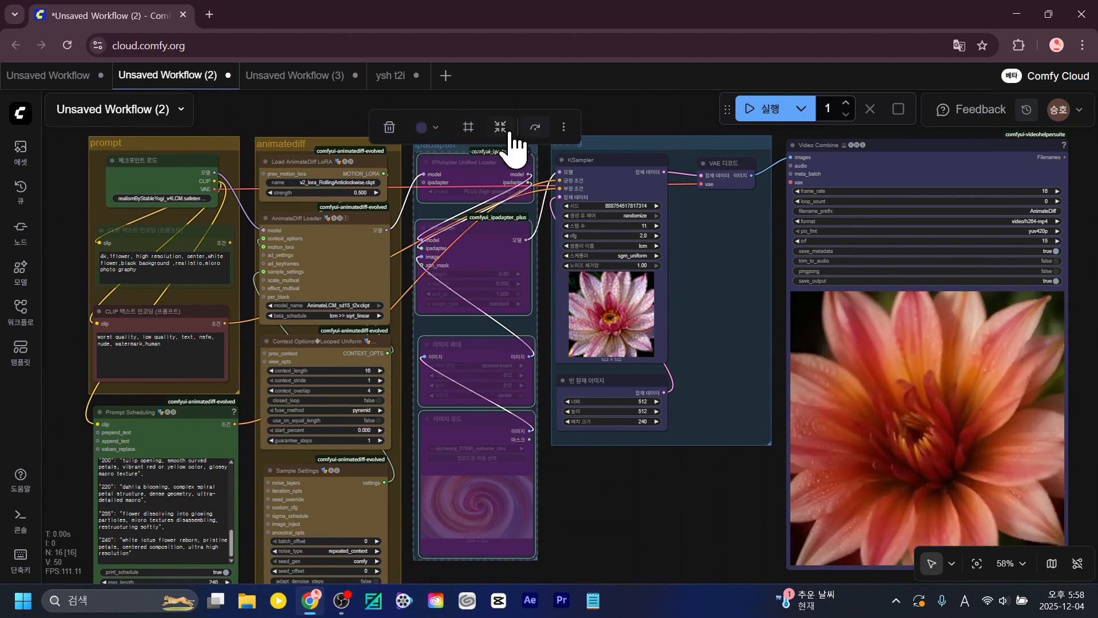
Re-enable the bypassed nodes in the ipadapter group and look over the workflow through to the Video Combine node.
click(618, 520)
scroll(562, 153, up, 4)
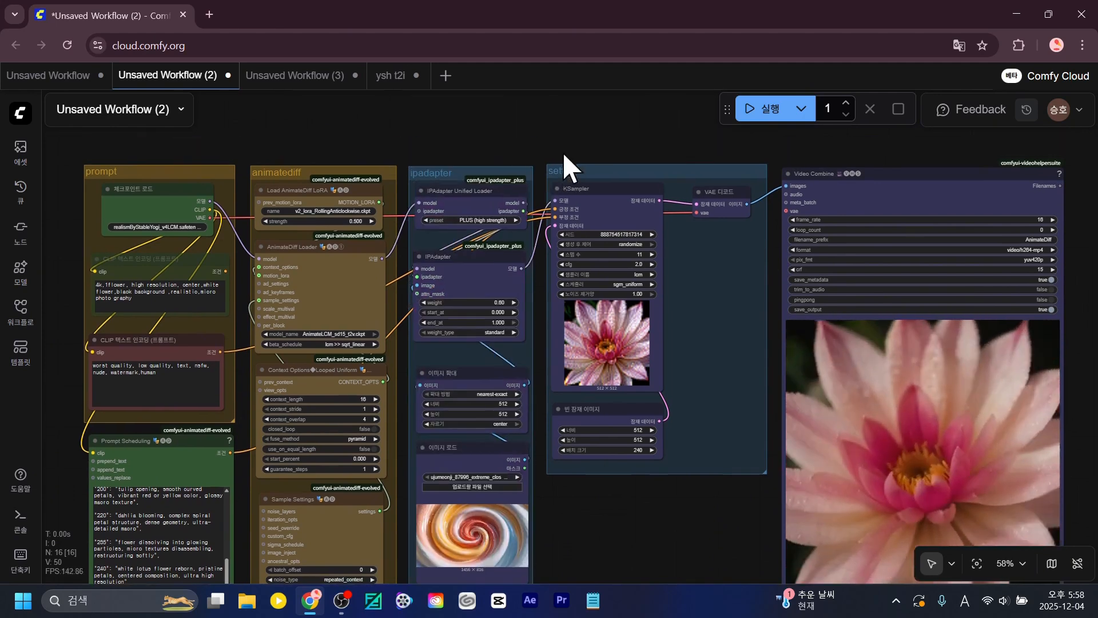
click(536, 252)
mouse_move(884, 265)
mouse_down()
mouse_move(887, 255)
mouse_move(878, 260)
mouse_up()
drag(718, 205, 608, 250)
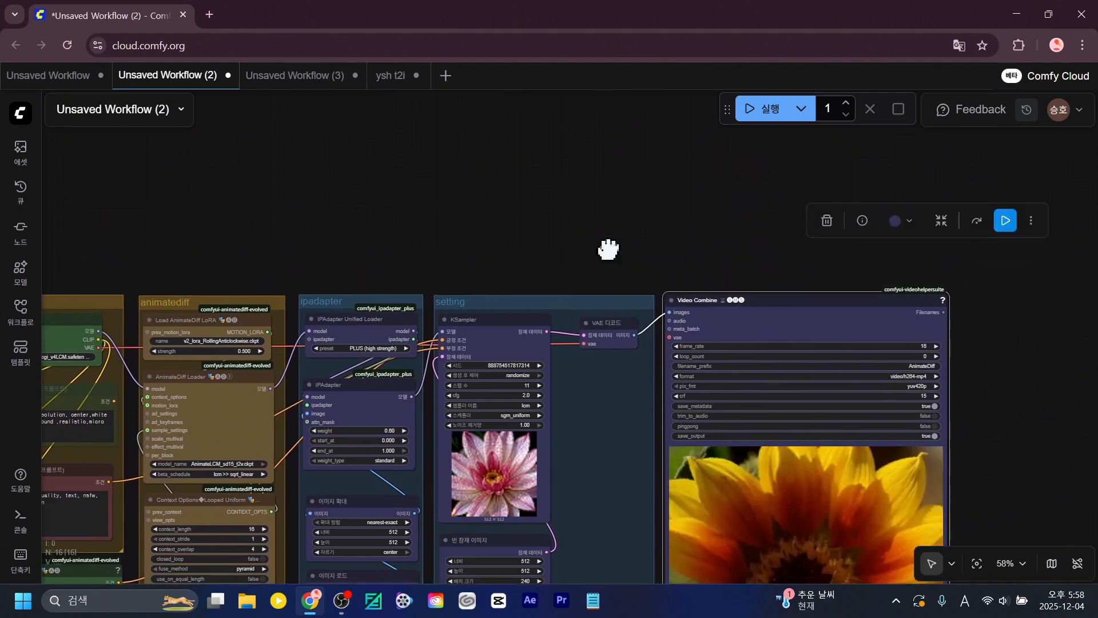
click(359, 190)
drag(358, 191, 526, 276)
Start a new blank workflow and add a Create Shape Mask node to it.
click(446, 75)
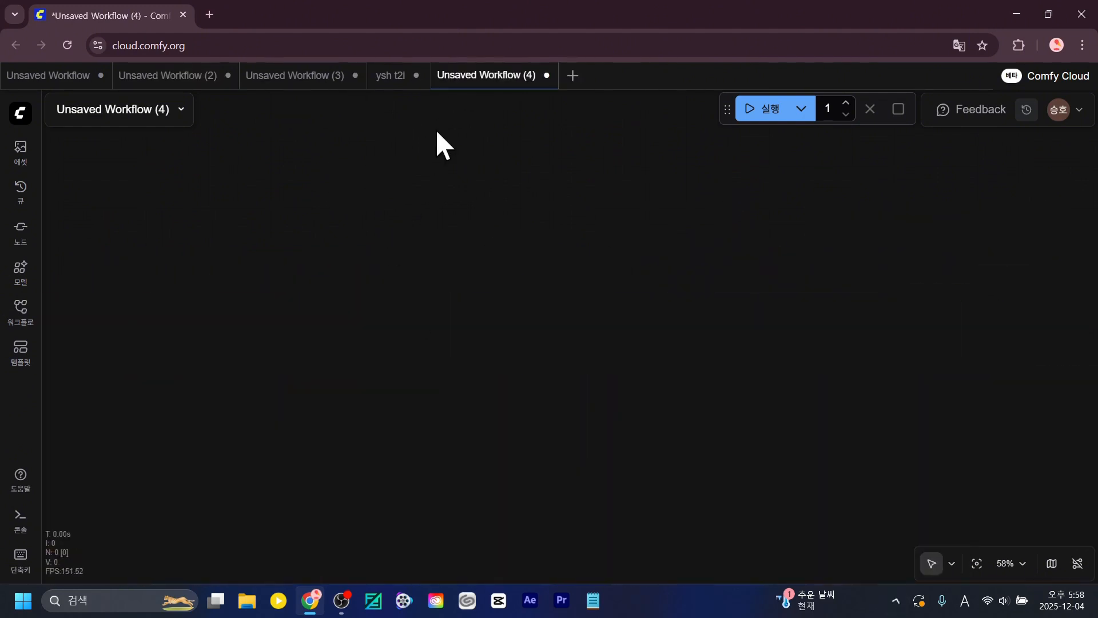
double_click(485, 221)
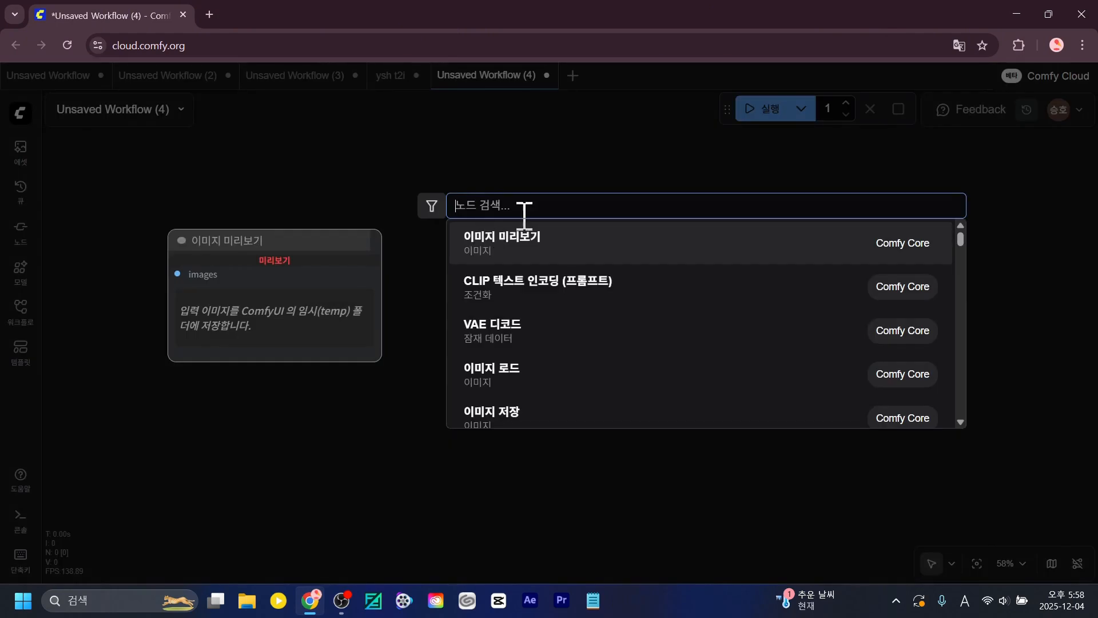
text(ㅊ)
key(BackSpace)
text(creat)
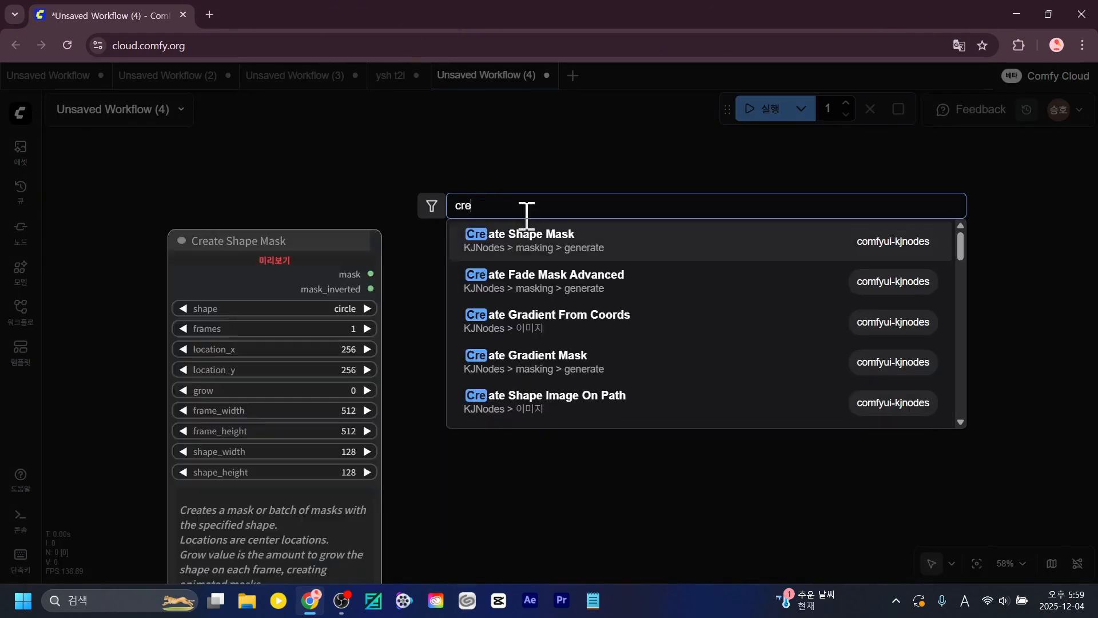
click(568, 252)
scroll(650, 275, up, 5)
Connect the Create Shape Mask node's mask output to a new Mask Preview node placed beside it.
drag(479, 154, 571, 263)
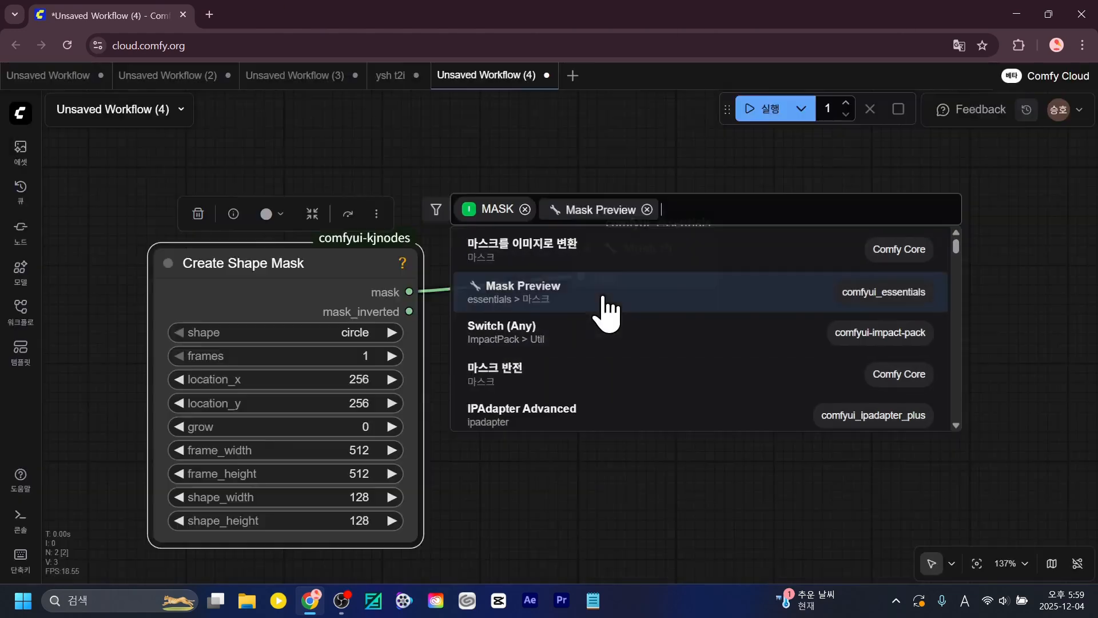
click(606, 298)
scroll(738, 240, down, 3)
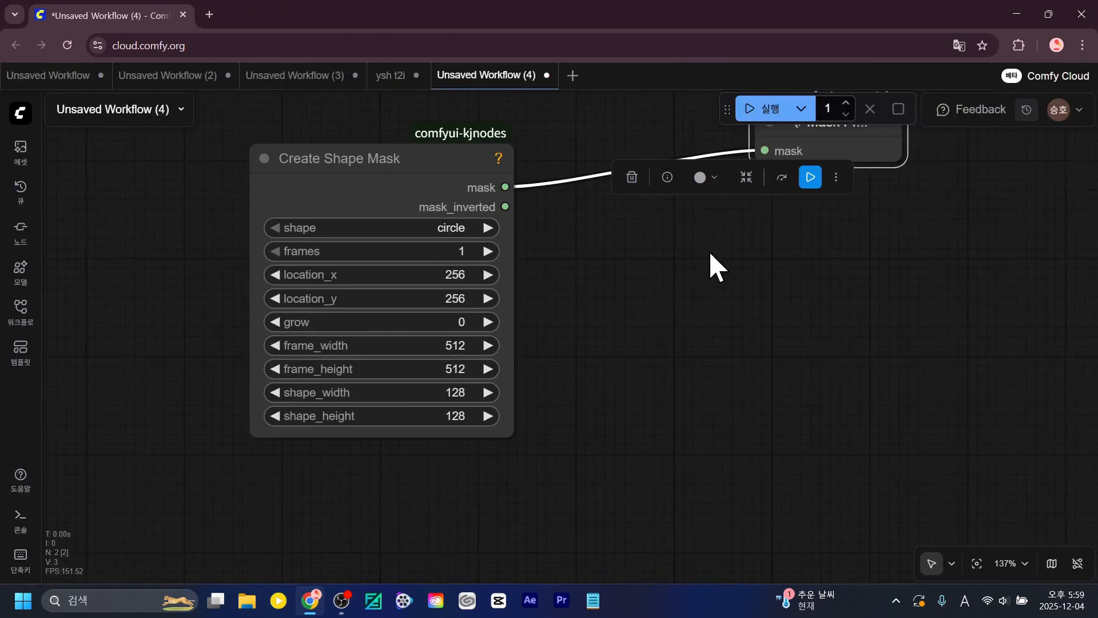
scroll(620, 312, up, 3)
scroll(652, 277, down, 4)
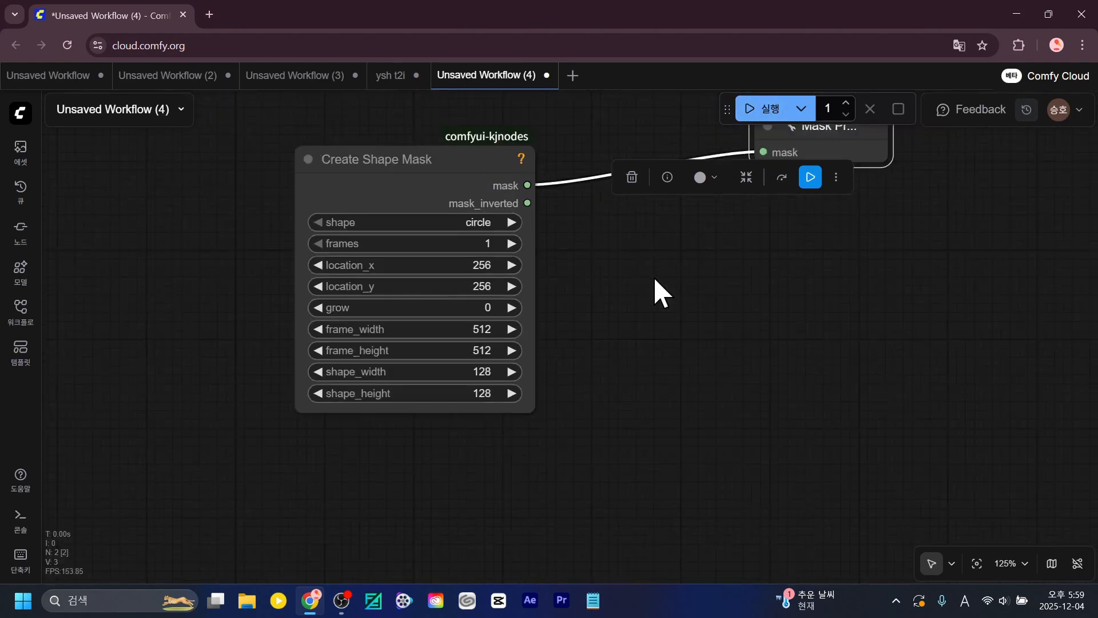
drag(655, 279, 566, 341)
drag(752, 213, 764, 228)
Run the workflow and examine the default circle mask in the Mask Preview node against the shape settings.
click(819, 154)
drag(370, 234, 400, 215)
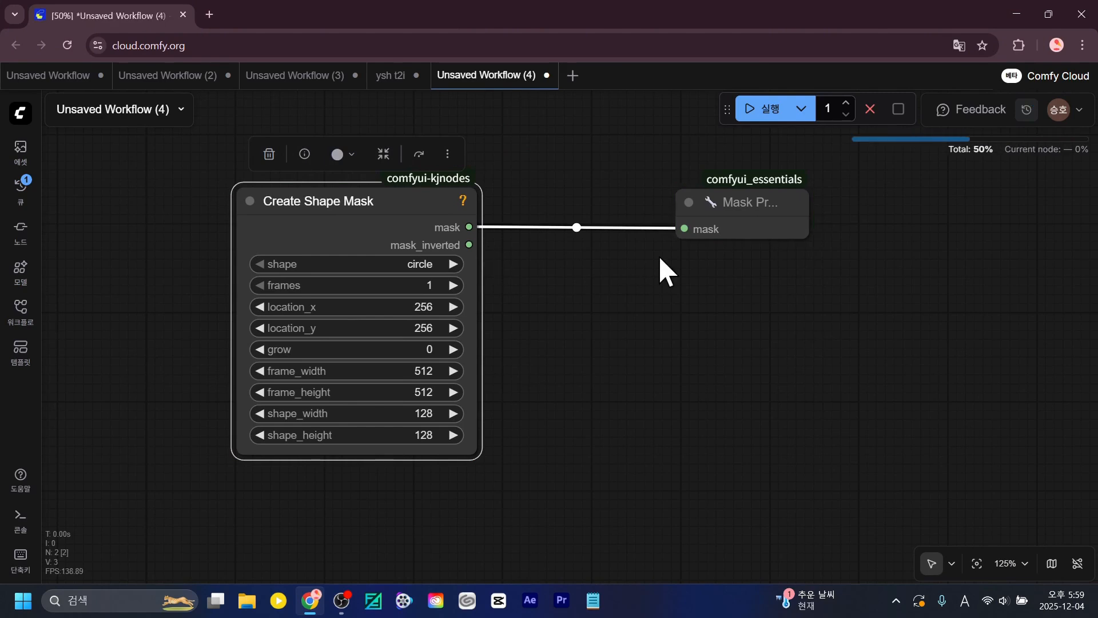
drag(913, 230, 894, 231)
drag(720, 340, 658, 341)
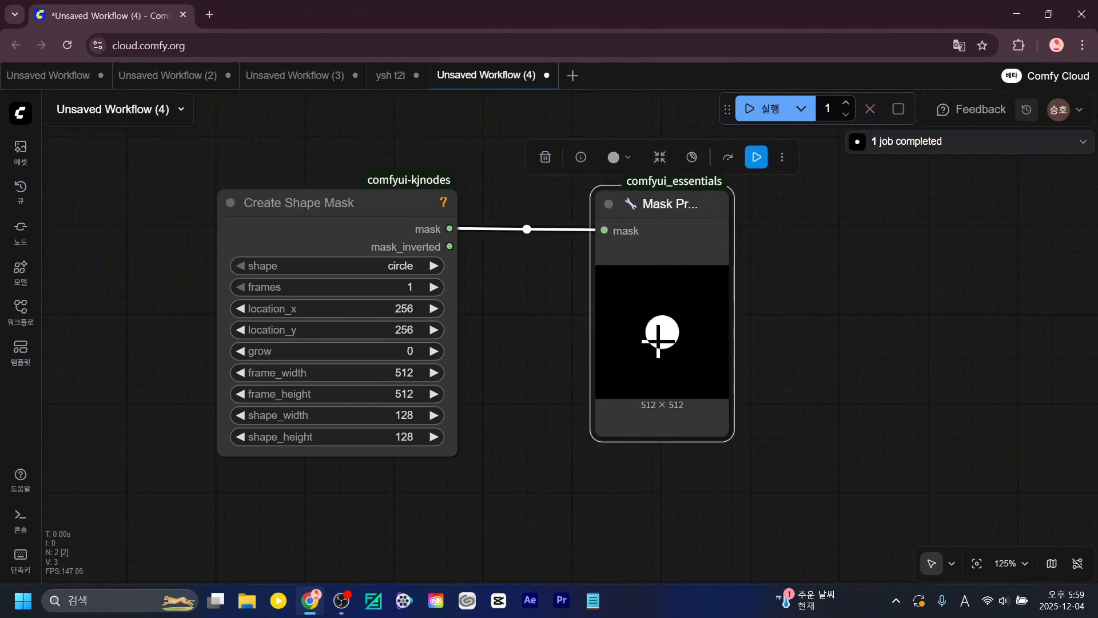
scroll(544, 408, up, 3)
drag(538, 417, 552, 454)
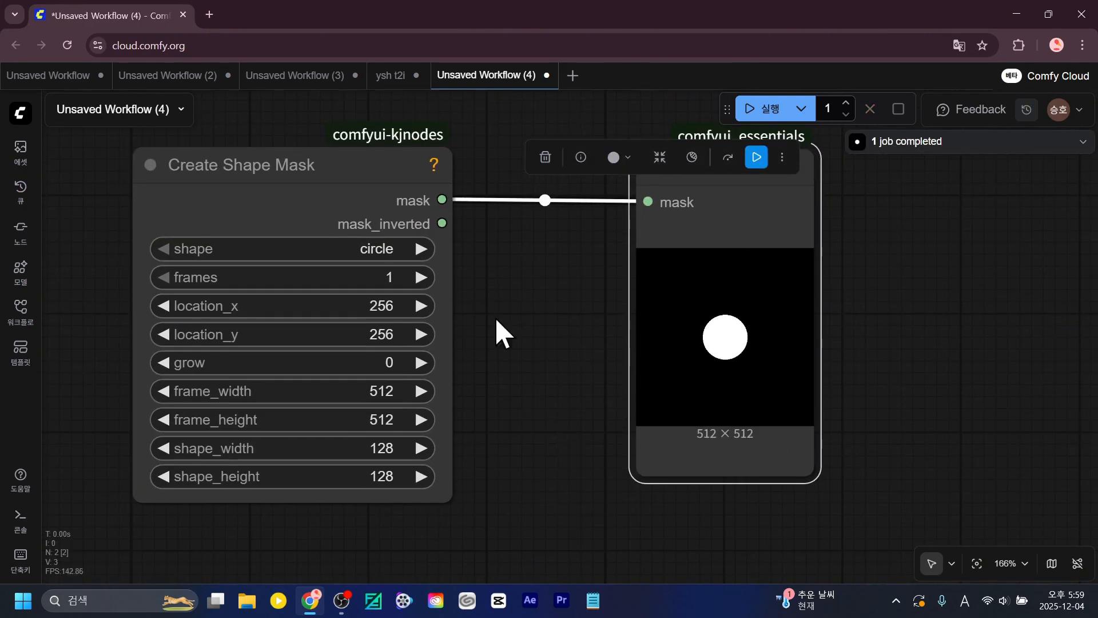
scroll(602, 355, right, 2)
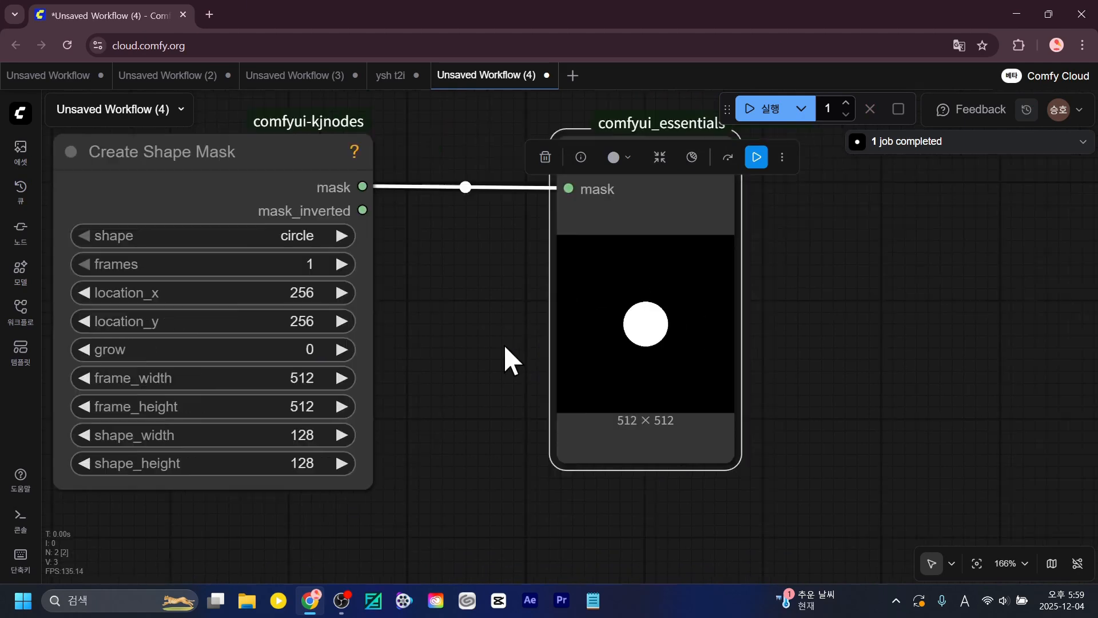
scroll(620, 337, up, 6)
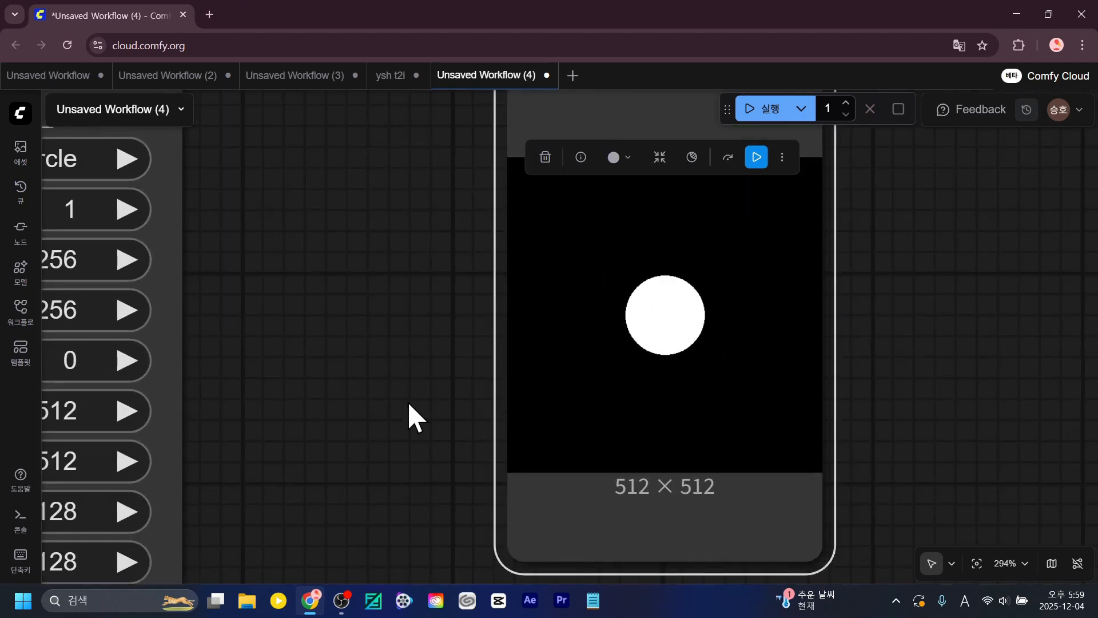
scroll(407, 403, down, 3)
scroll(572, 412, left, 5)
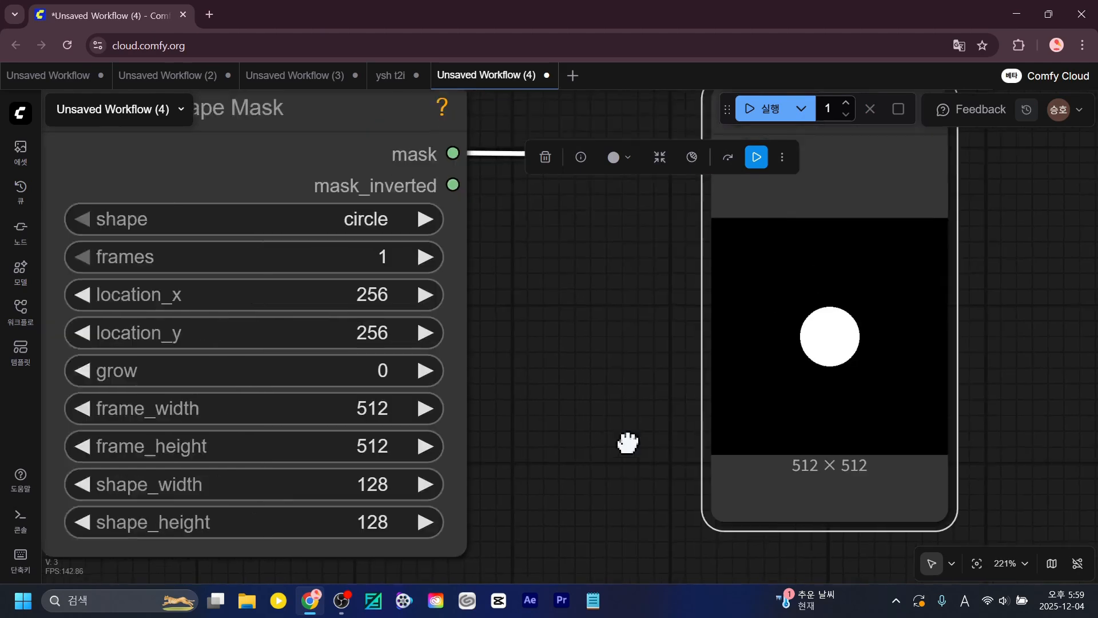
Set both shape_width and shape_height of the Create Shape Mask node to 400.
click(482, 461)
text(400)
key(Return)
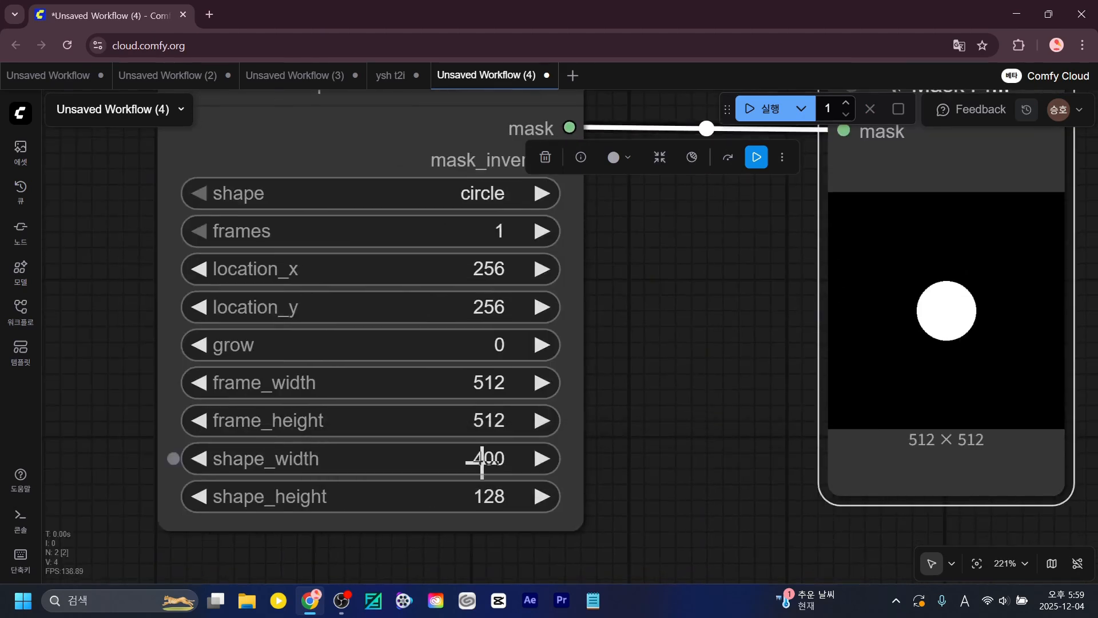
click(483, 498)
text(40)
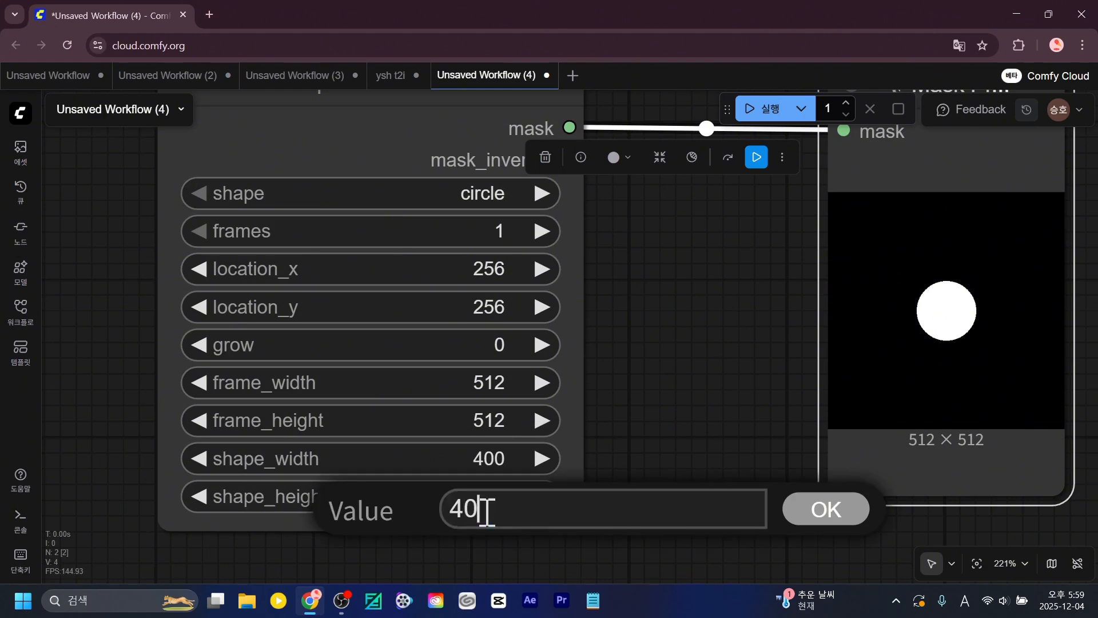
text(0)
key(Return)
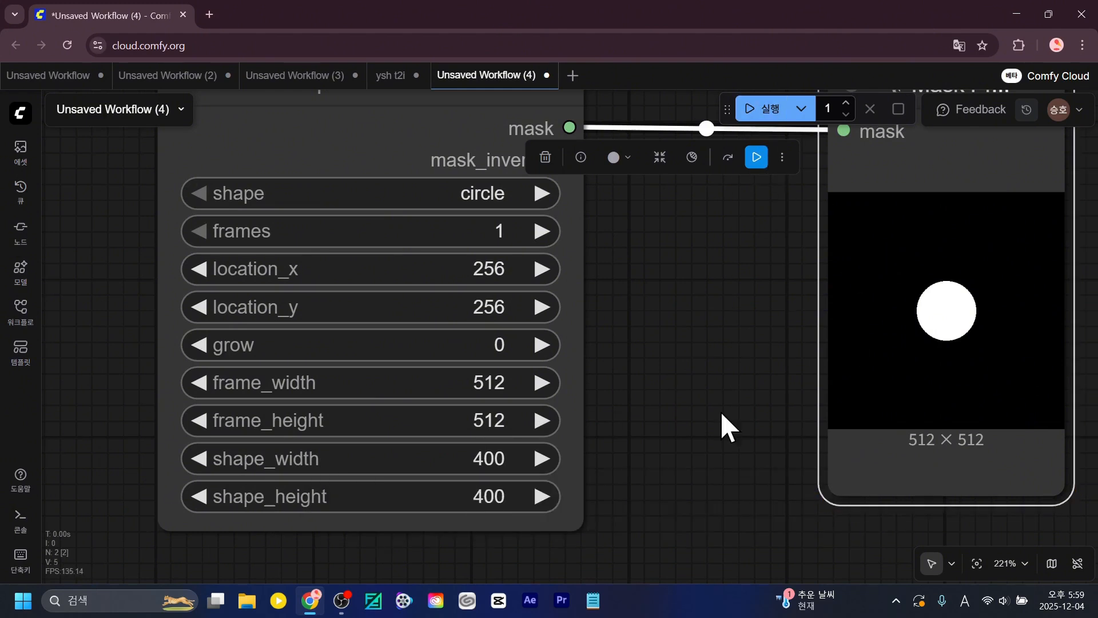
Run the workflow with the new circle size and enlarge the Mask Preview node beside the mask node.
key(.)
drag(711, 320, 722, 325)
drag(848, 357, 741, 339)
key(ctrl+Return)
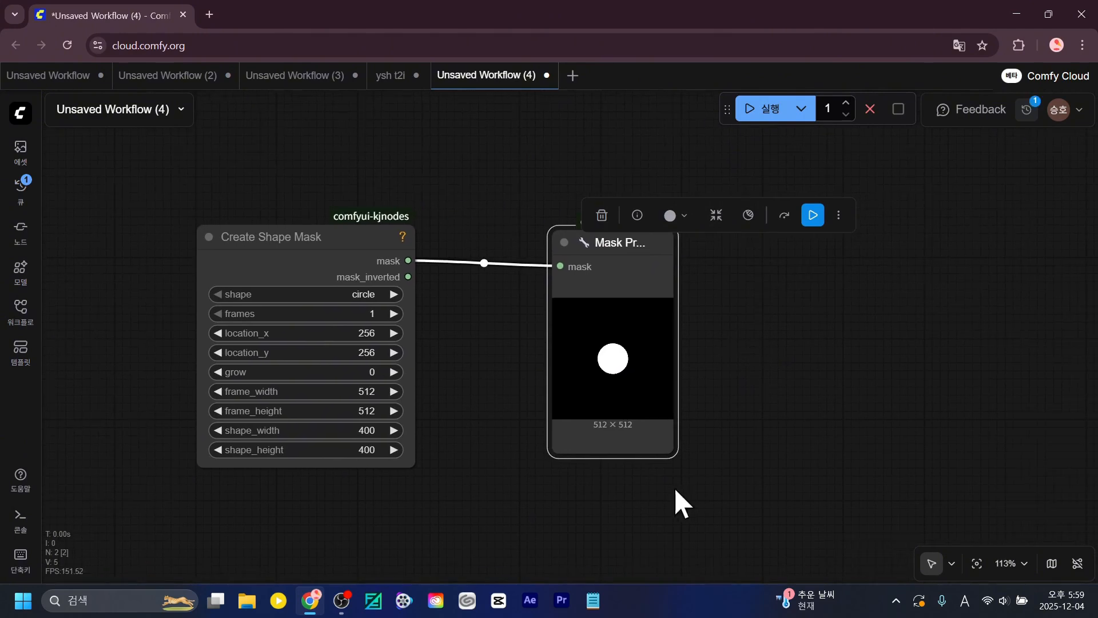
drag(672, 450, 922, 501)
drag(466, 475, 413, 471)
drag(632, 251, 504, 249)
drag(735, 499, 597, 486)
drag(526, 257, 662, 239)
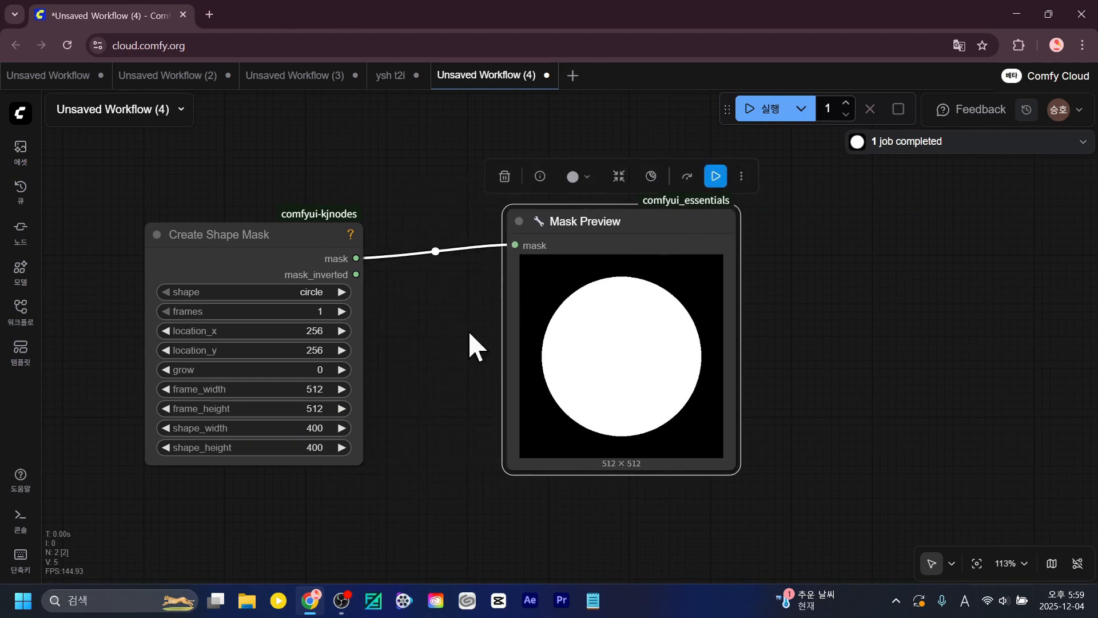
Change the mask's shape to square and run the workflow to preview it.
scroll(472, 338, up, 5)
drag(471, 338, 818, 284)
scroll(687, 310, up, 1)
drag(687, 311, 661, 356)
click(511, 245)
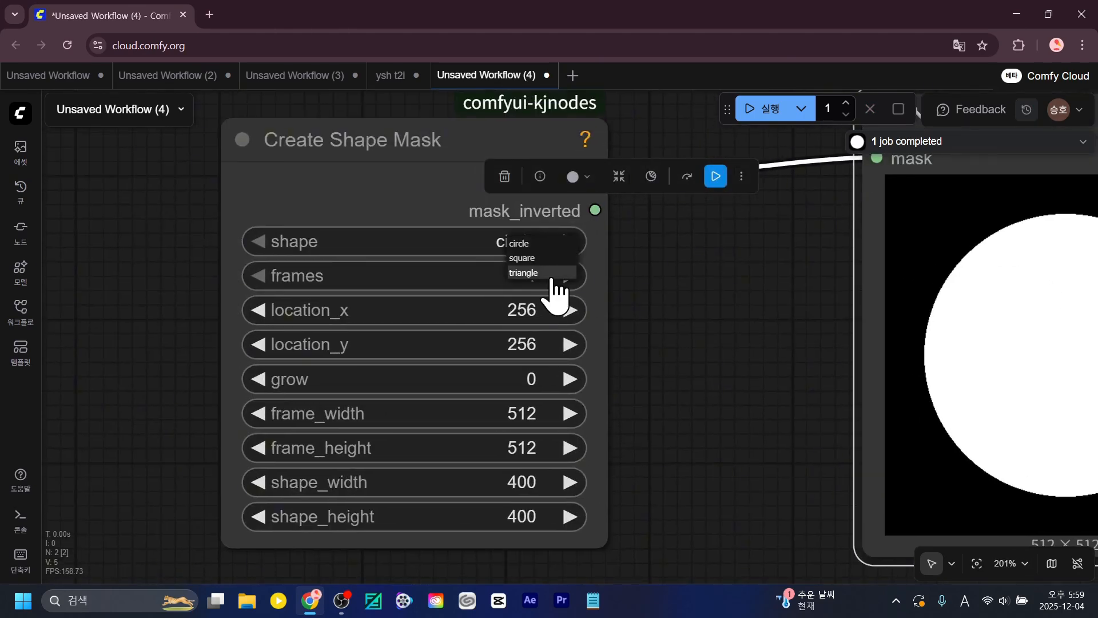
click(547, 257)
click(767, 111)
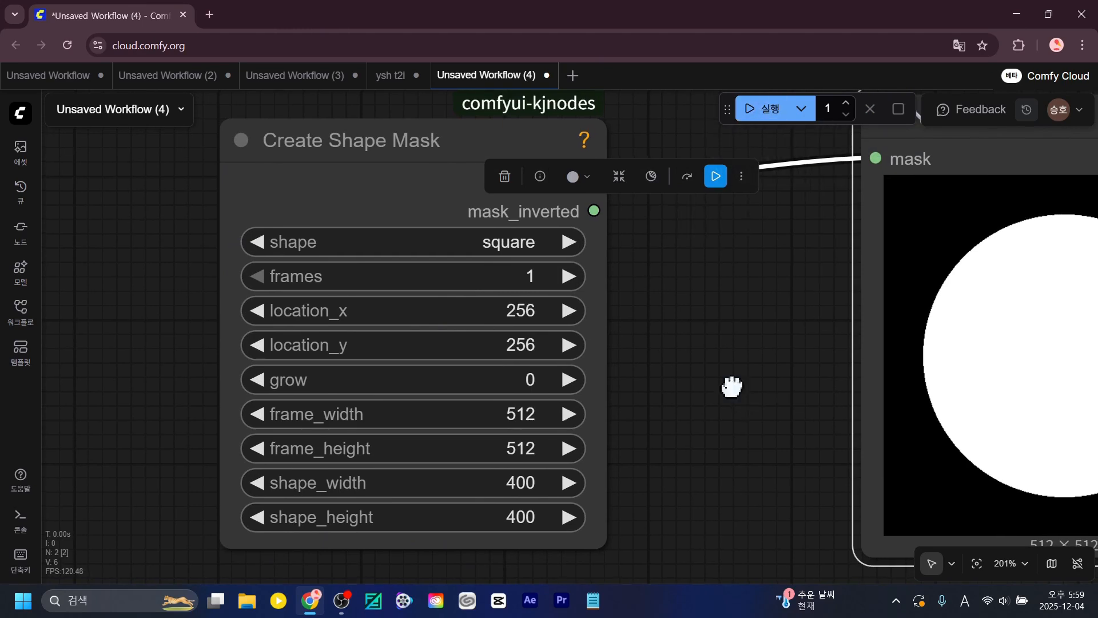
drag(730, 385, 437, 384)
scroll(437, 384, down, 3)
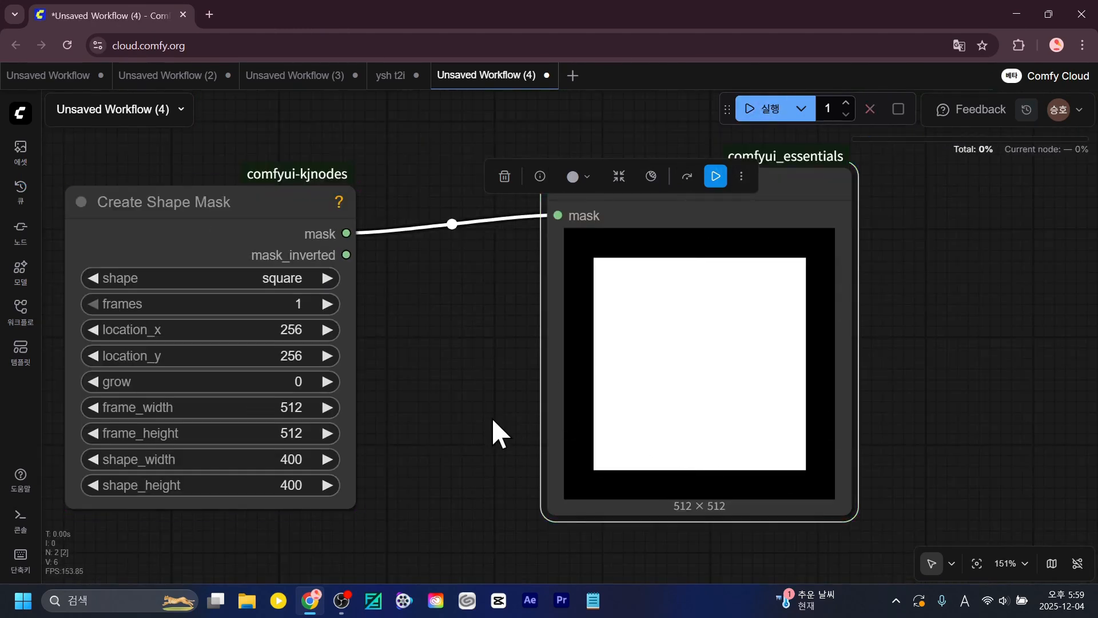
Change the mask's shape to triangle with location_x at 257 and run the workflow.
click(294, 278)
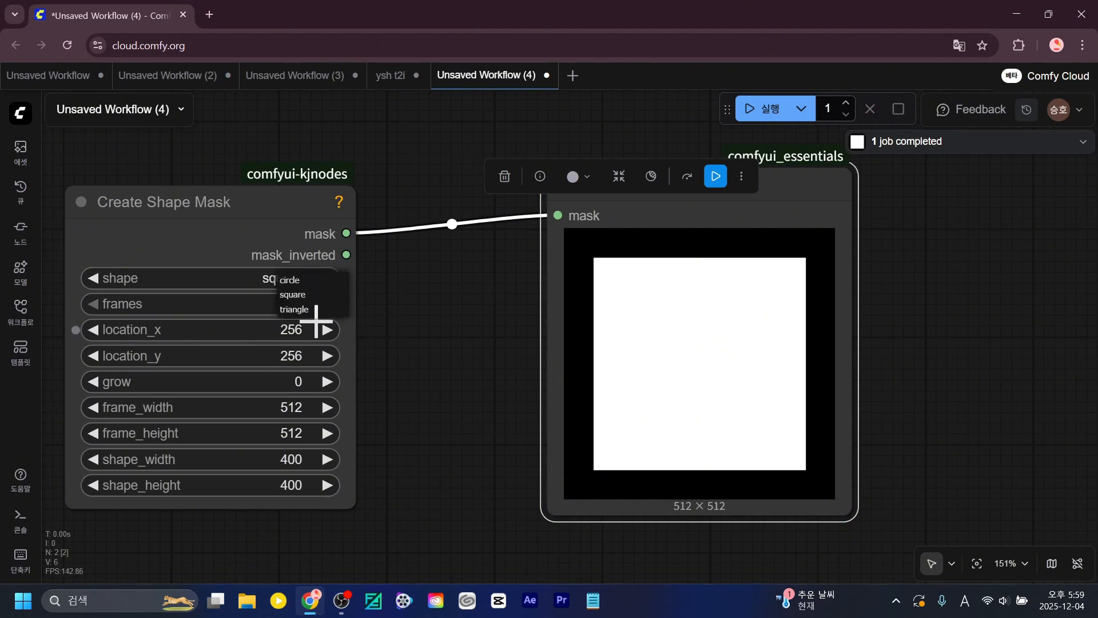
click(286, 285)
click(295, 304)
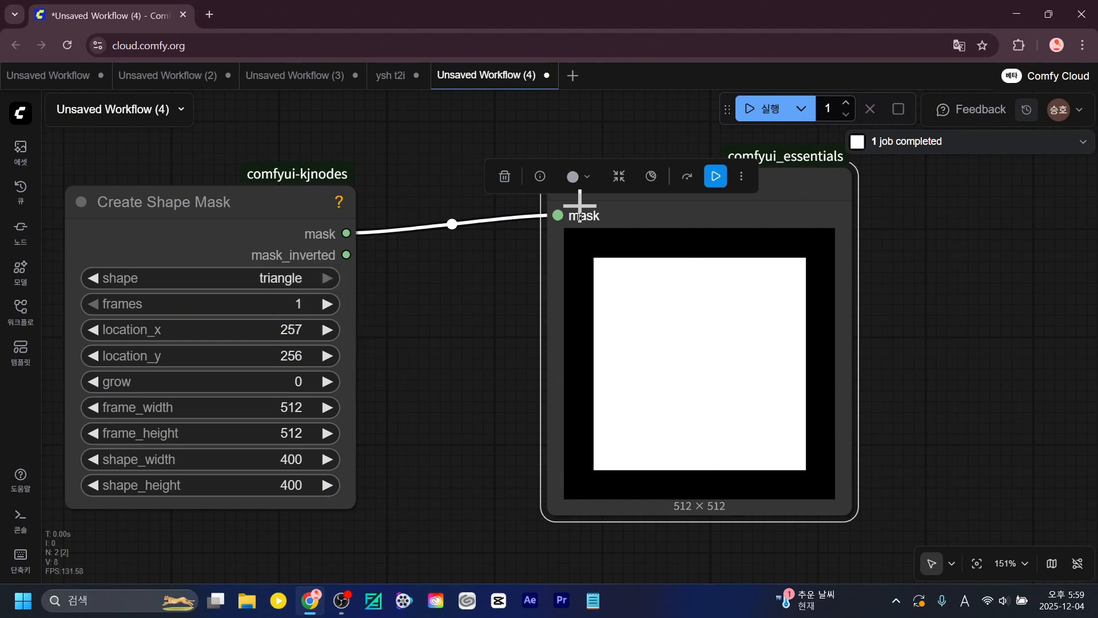
click(294, 306)
key(Return)
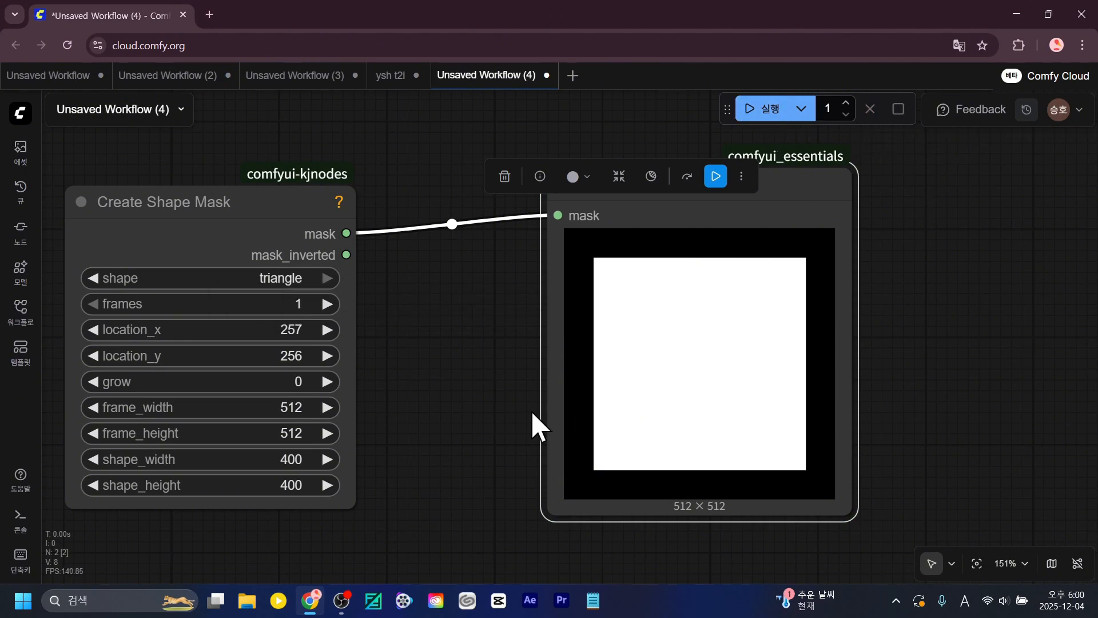
Set the triangle mask's shape_width and shape_height to 320.
click(299, 460)
text(320)
key(Return)
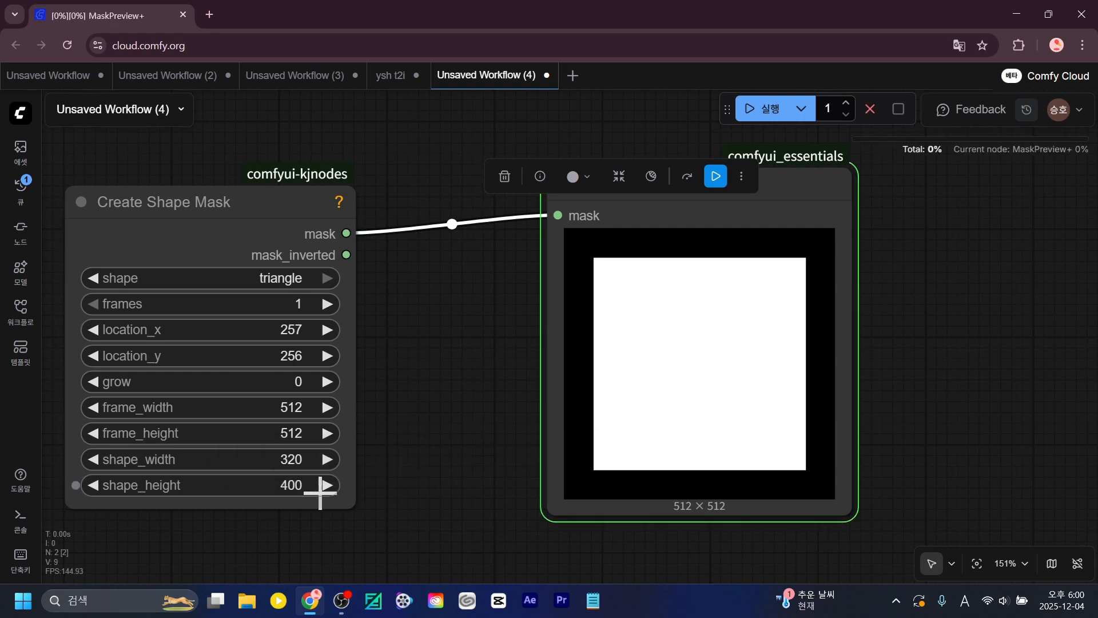
click(299, 486)
text(320)
key(Return)
Set the triangle mask's location_y to 257 and run the workflow to update the preview.
scroll(456, 469, up, 3)
drag(457, 469, 640, 468)
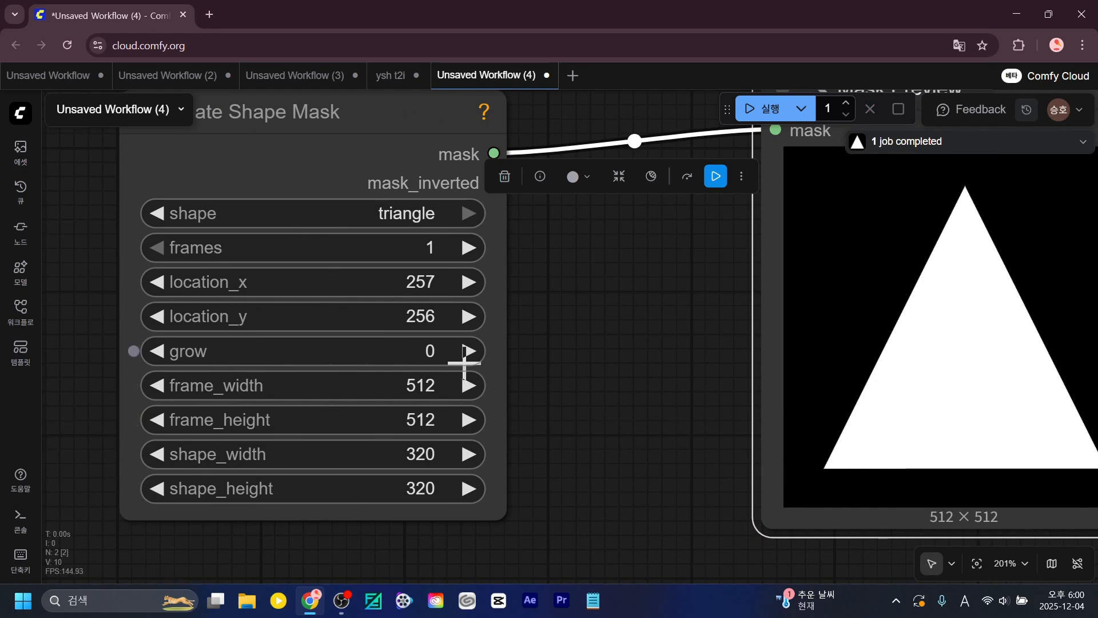
scroll(402, 410, down, 3)
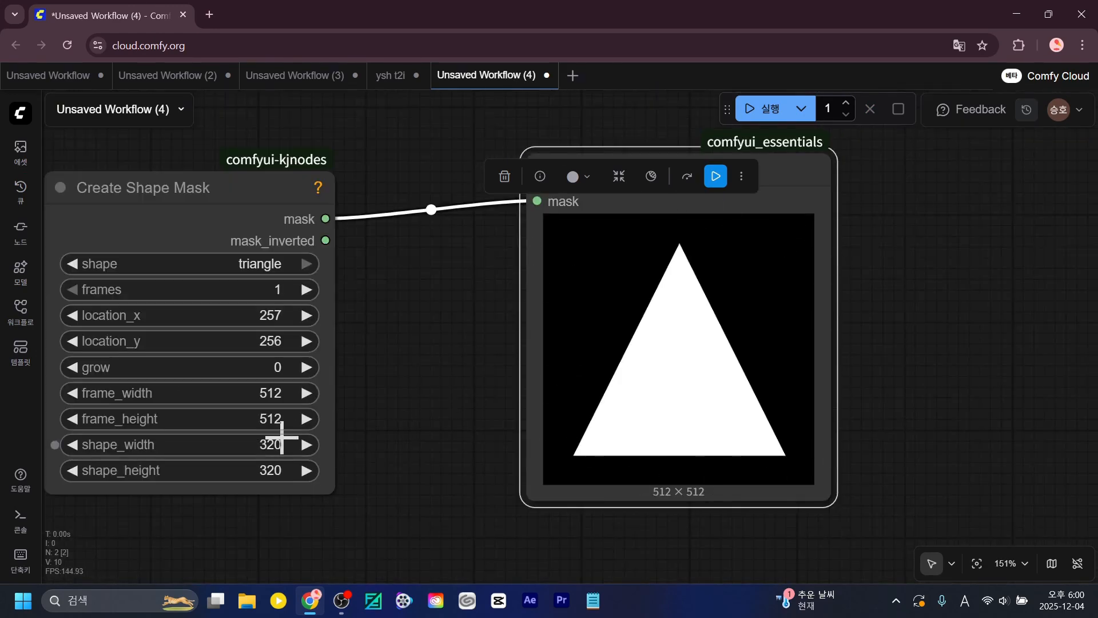
scroll(473, 363, up, 4)
drag(473, 363, 717, 369)
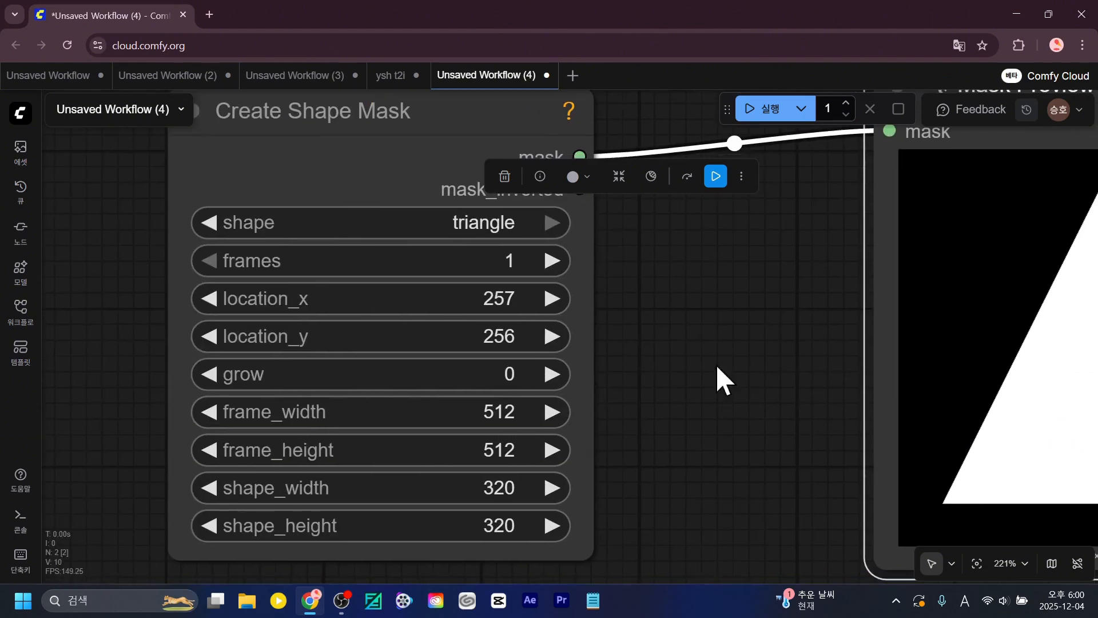
scroll(513, 363, right, 3)
scroll(843, 390, down, 2)
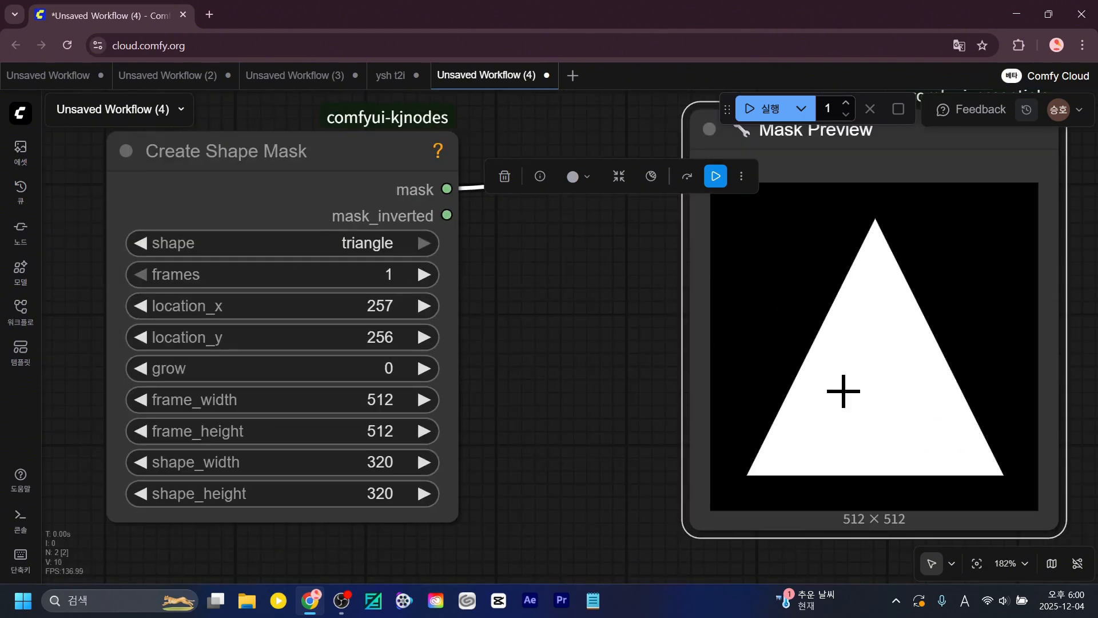
click(402, 336)
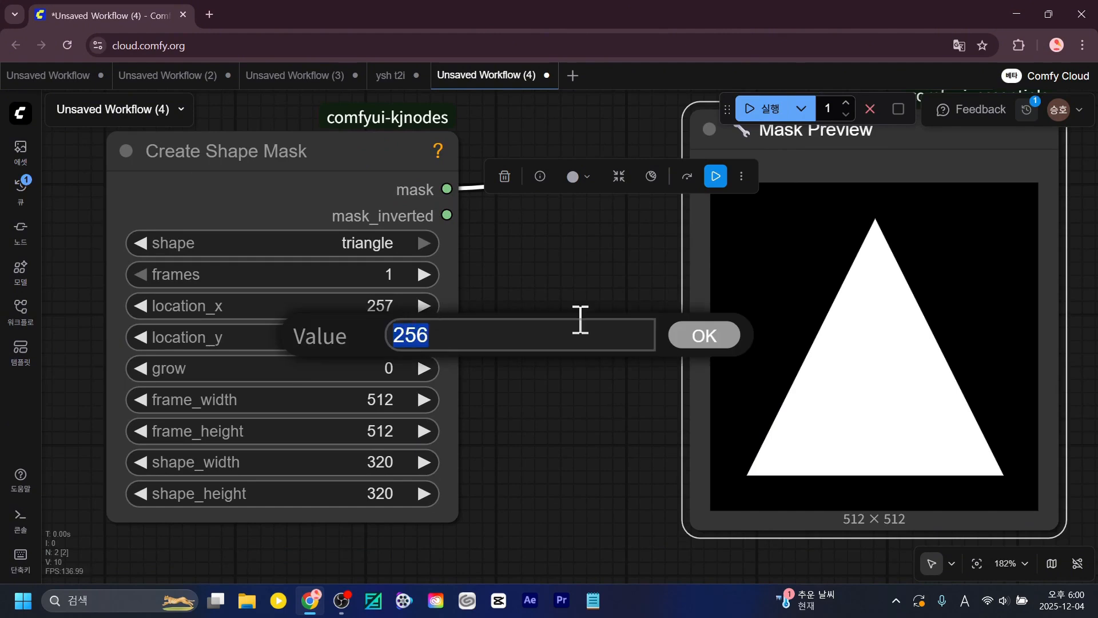
click(403, 337)
text(257)
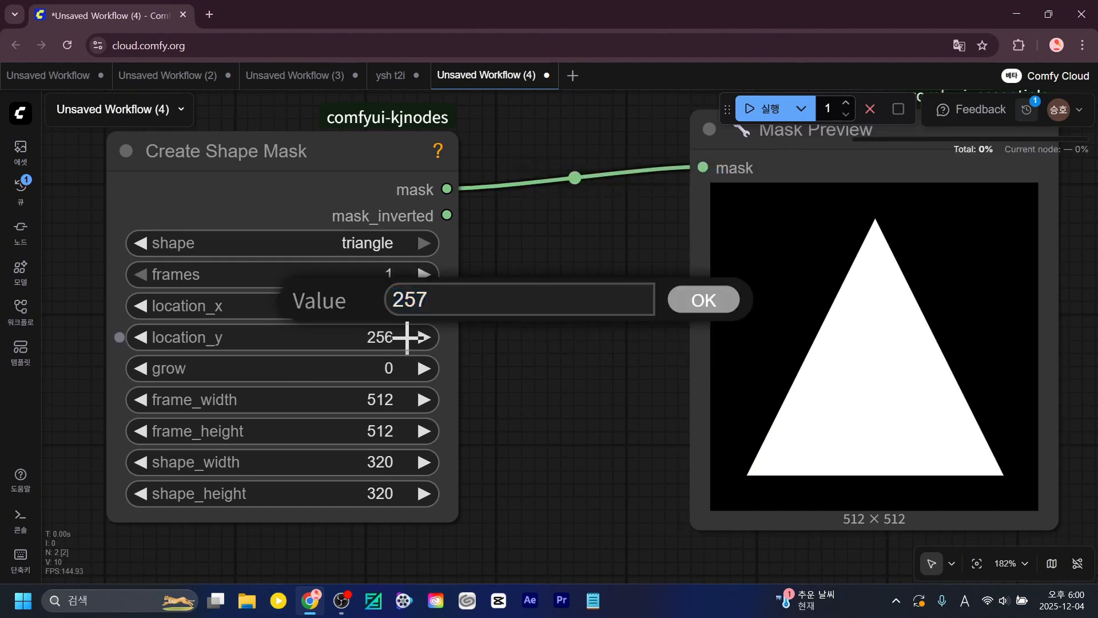
key(Return)
drag(549, 353, 442, 354)
scroll(443, 354, down, 2)
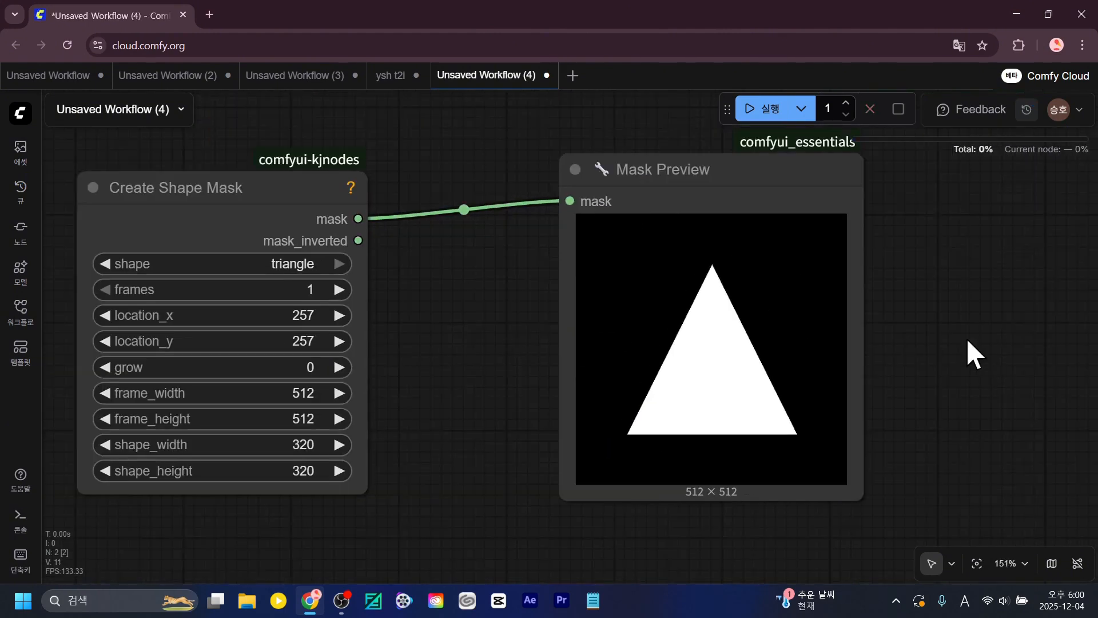
Move the triangle down by setting location_y to 360, and run the workflow again.
scroll(464, 391, up, 3)
drag(465, 391, 640, 412)
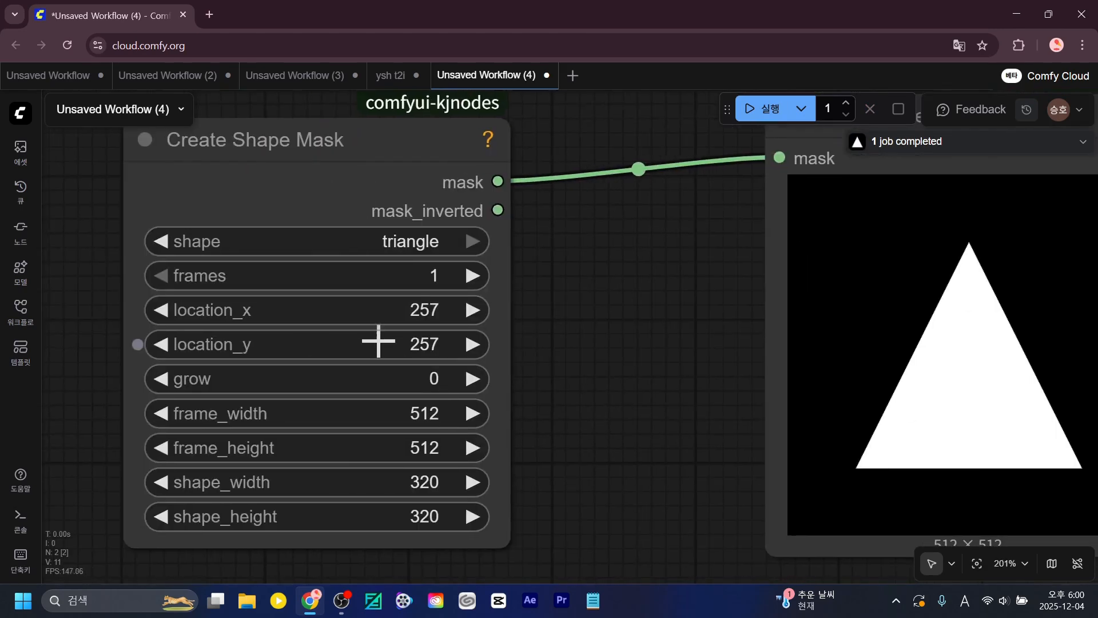
click(766, 109)
scroll(698, 307, down, 3)
drag(698, 307, 531, 312)
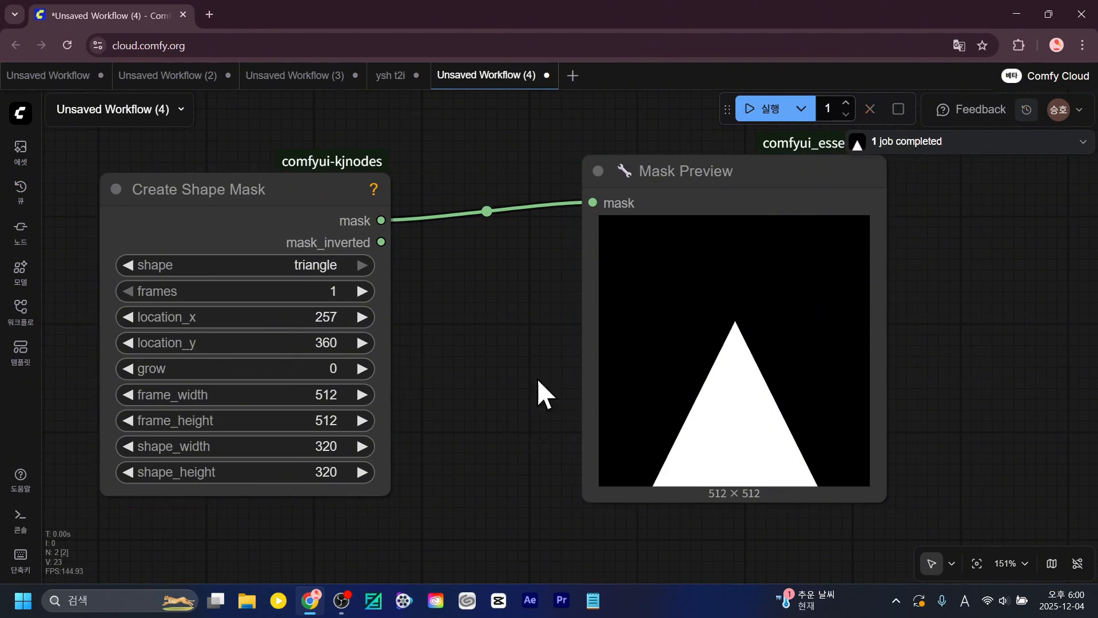
Set the triangle mask's location_x to 530 and run the workflow to preview the shift.
drag(335, 324, 575, 315)
click(754, 113)
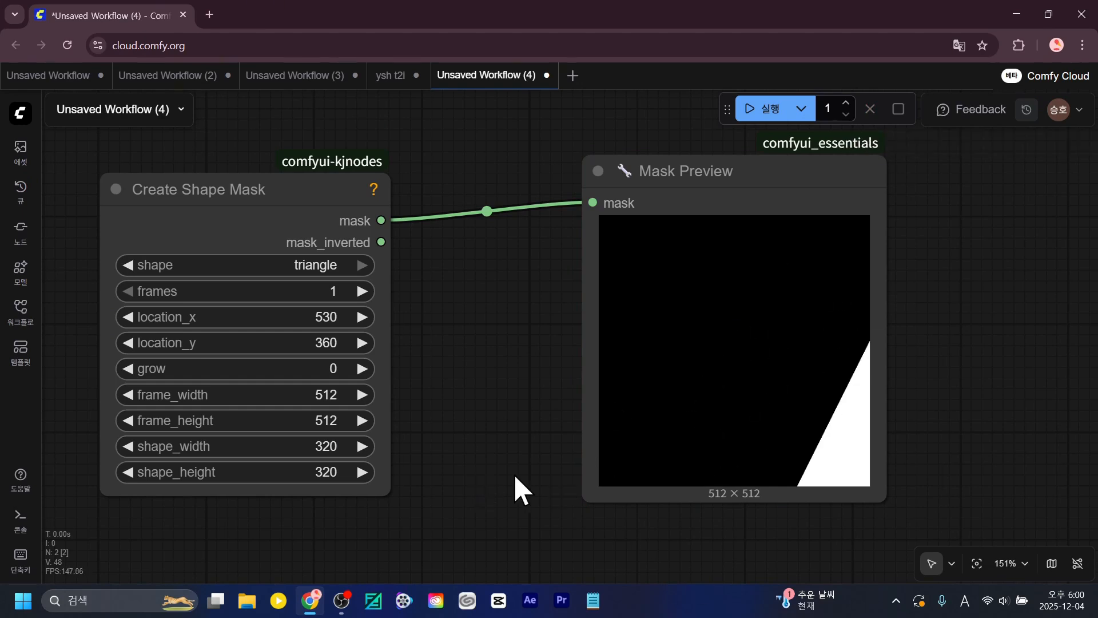
Set the triangle mask's location_x and location_y to 257 and run the workflow again.
click(314, 317)
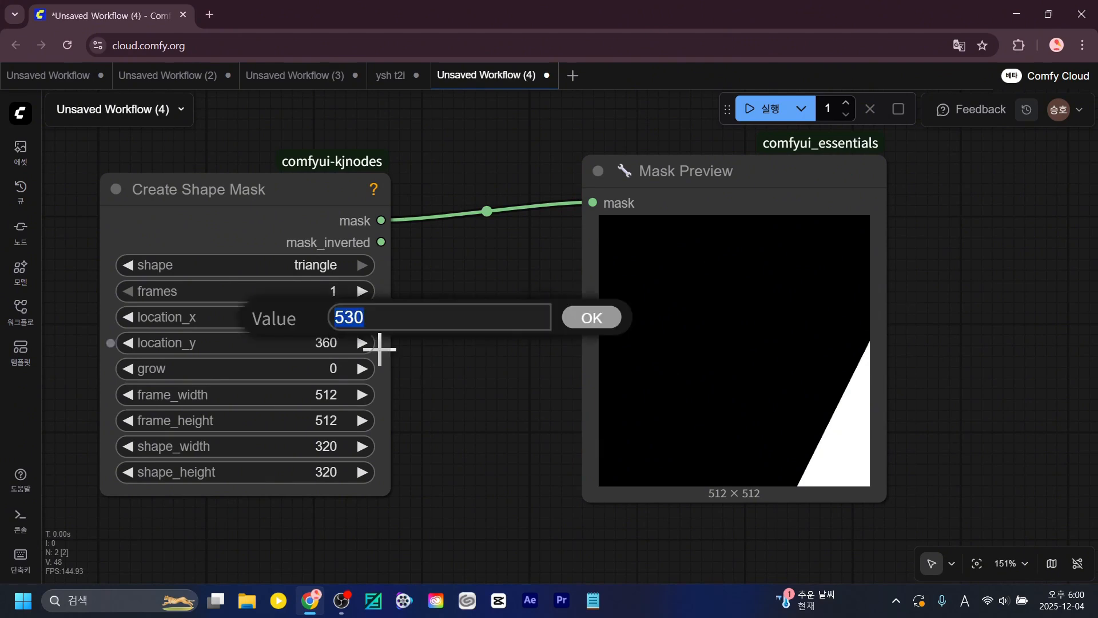
text(25)
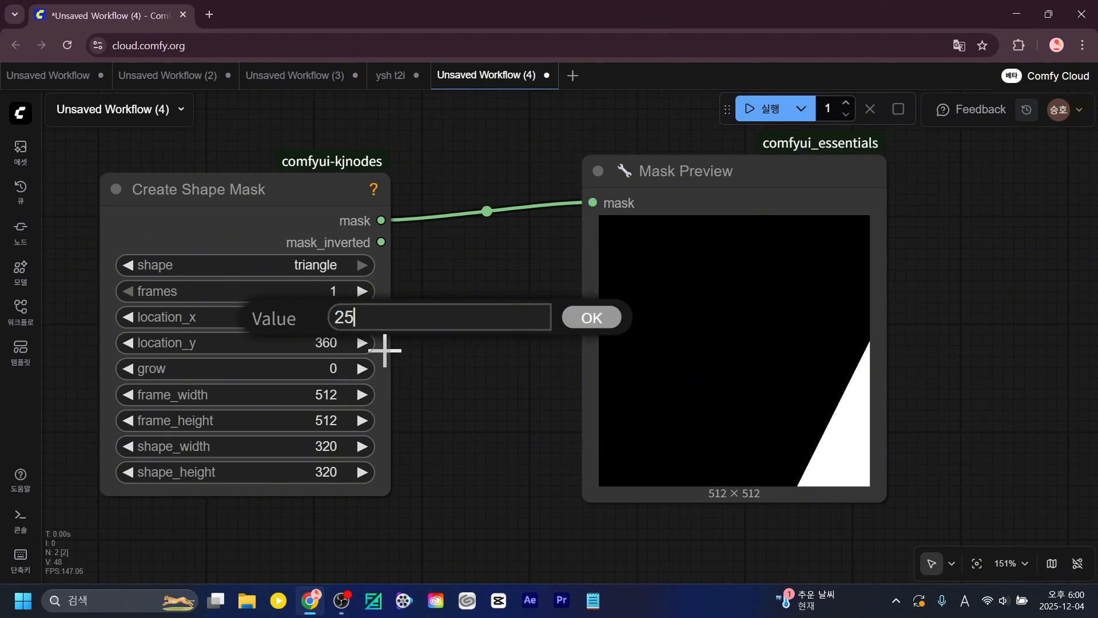
text(6)
key(Return)
click(313, 342)
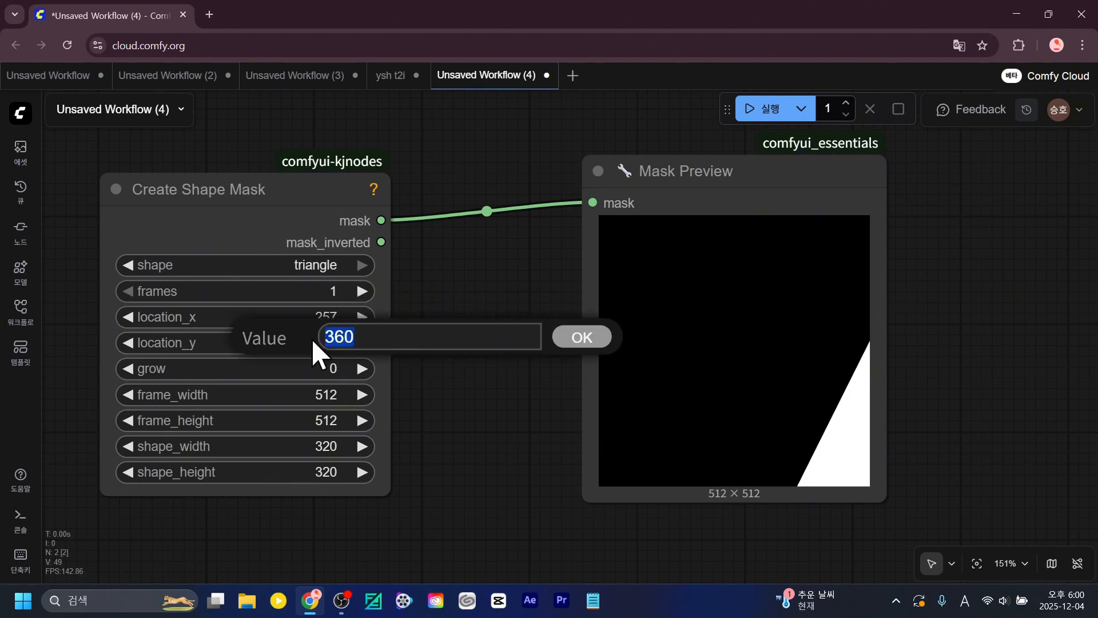
text(257)
key(Return)
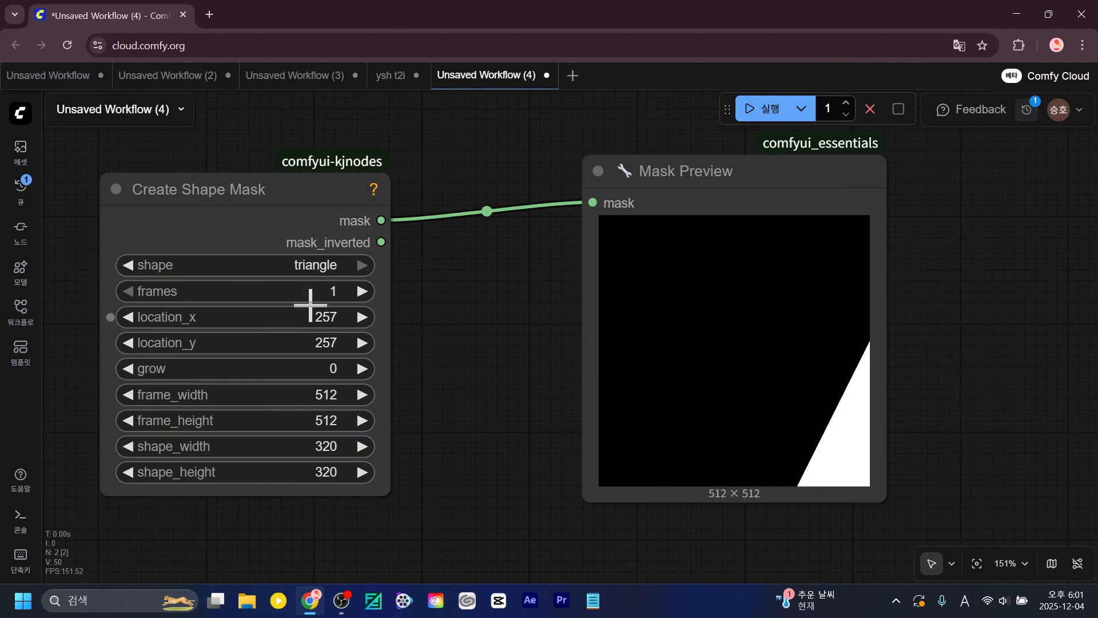
click(286, 243)
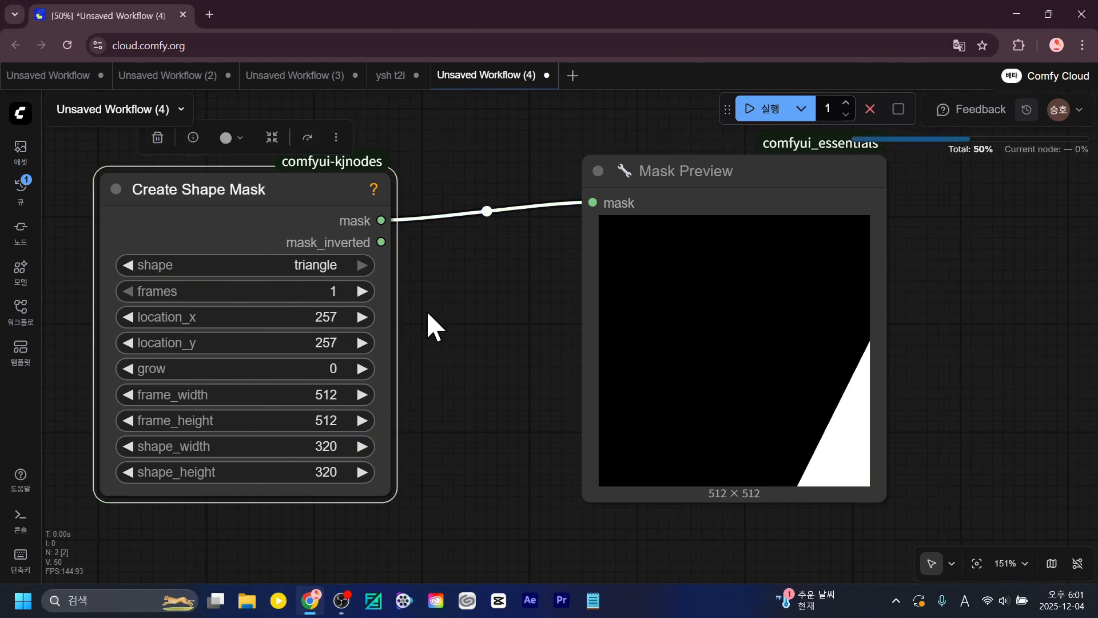
Change the mask's shape to circle and run the workflow to update the preview.
click(325, 265)
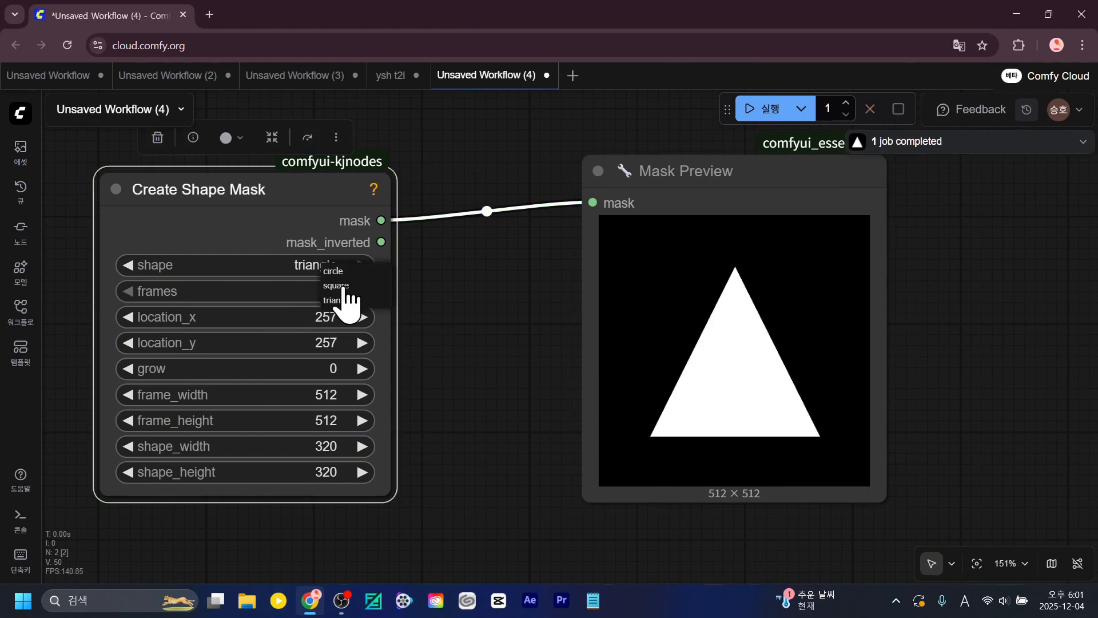
click(349, 273)
click(768, 117)
scroll(470, 444, down, 5)
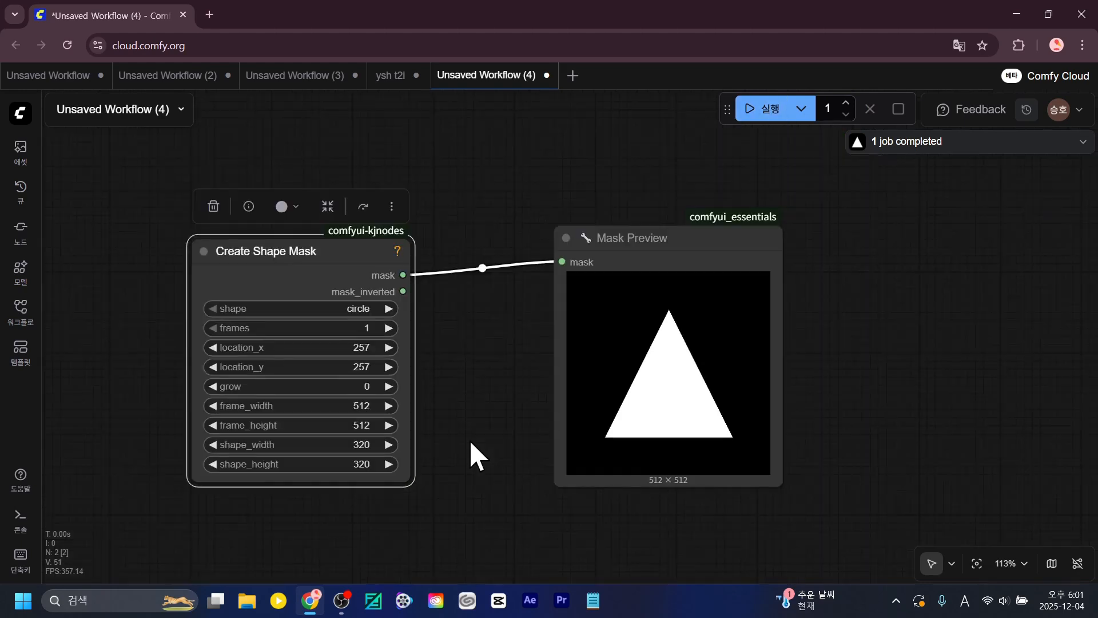
Place the Mask Preview node directly beside the Create Shape Mask node.
drag(576, 221, 475, 225)
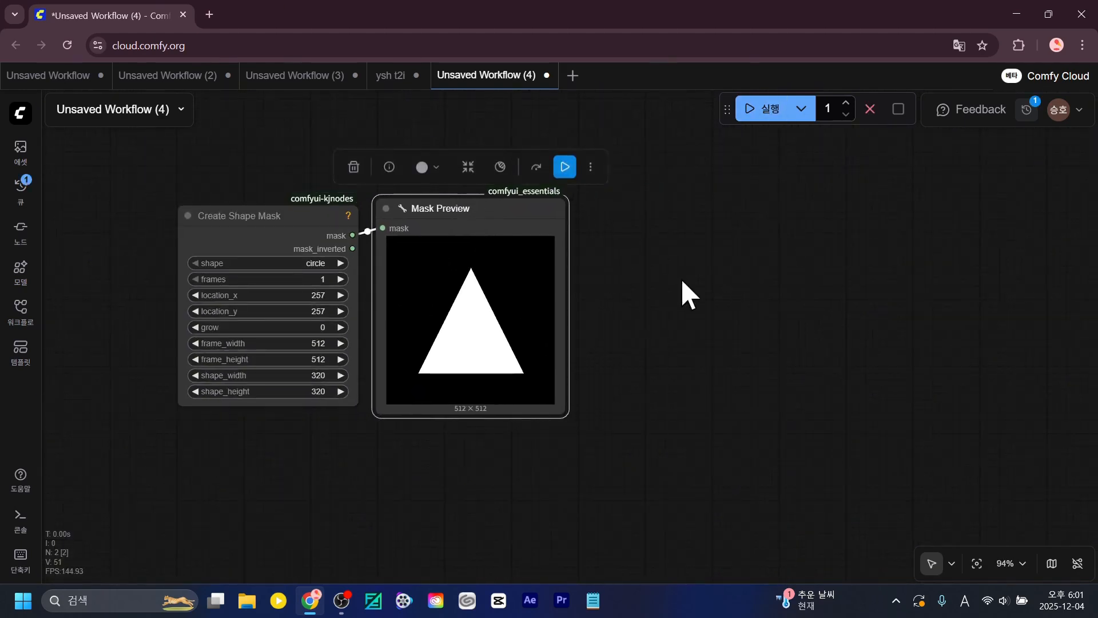
drag(674, 287, 794, 328)
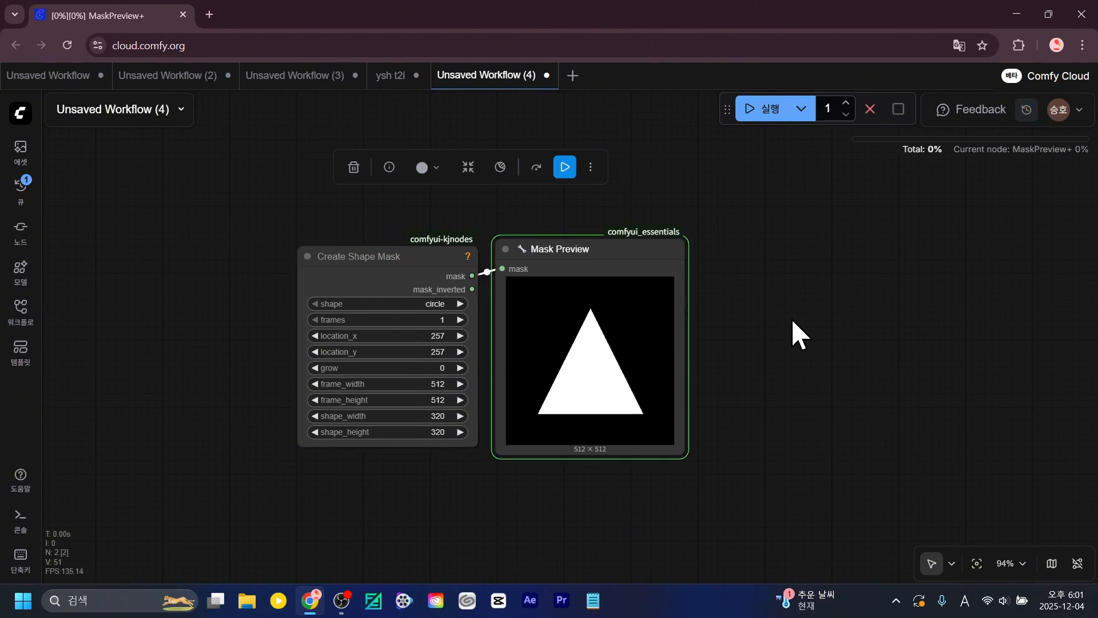
click(792, 320)
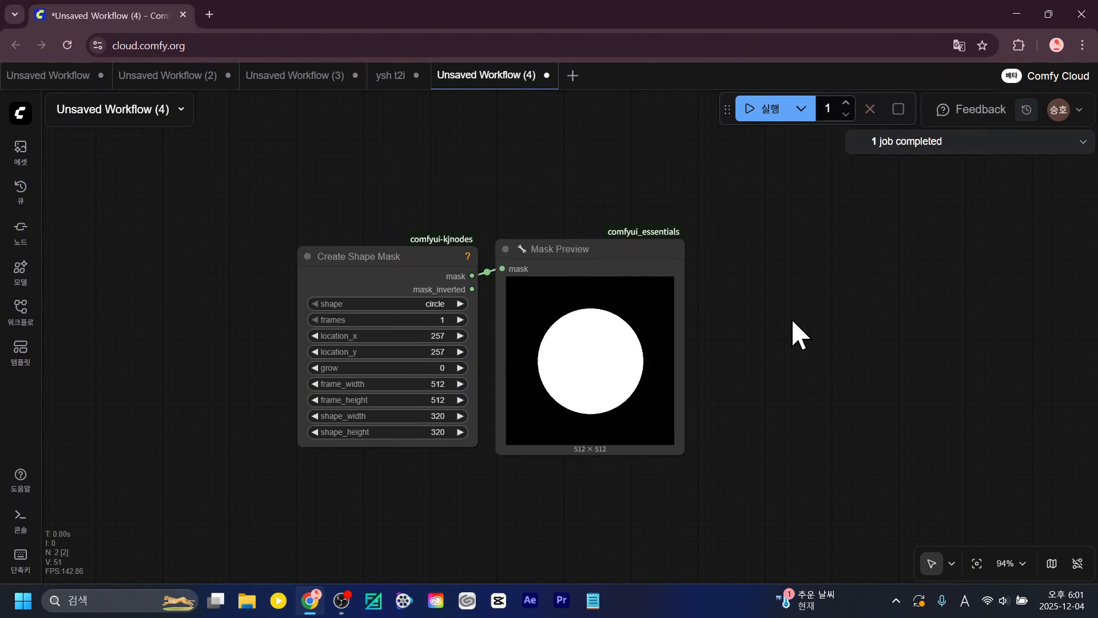
Copy the Create Shape Mask and Mask Preview nodes into Unsaved Workflow (2), above the ipadapter and setting groups.
drag(810, 177, 381, 325)
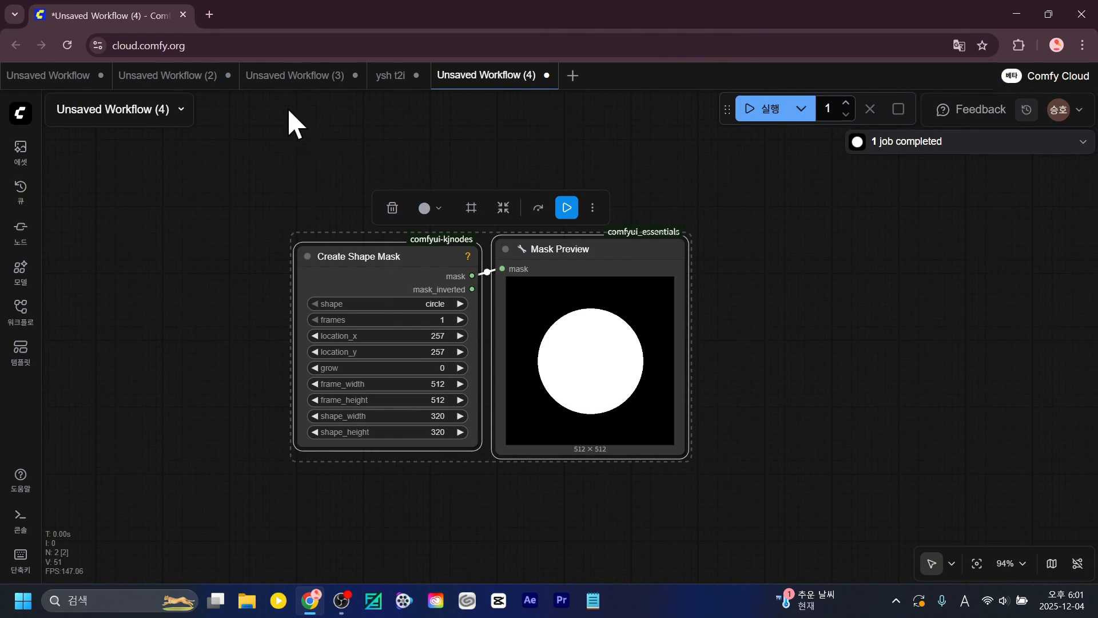
click(189, 76)
drag(539, 238, 492, 184)
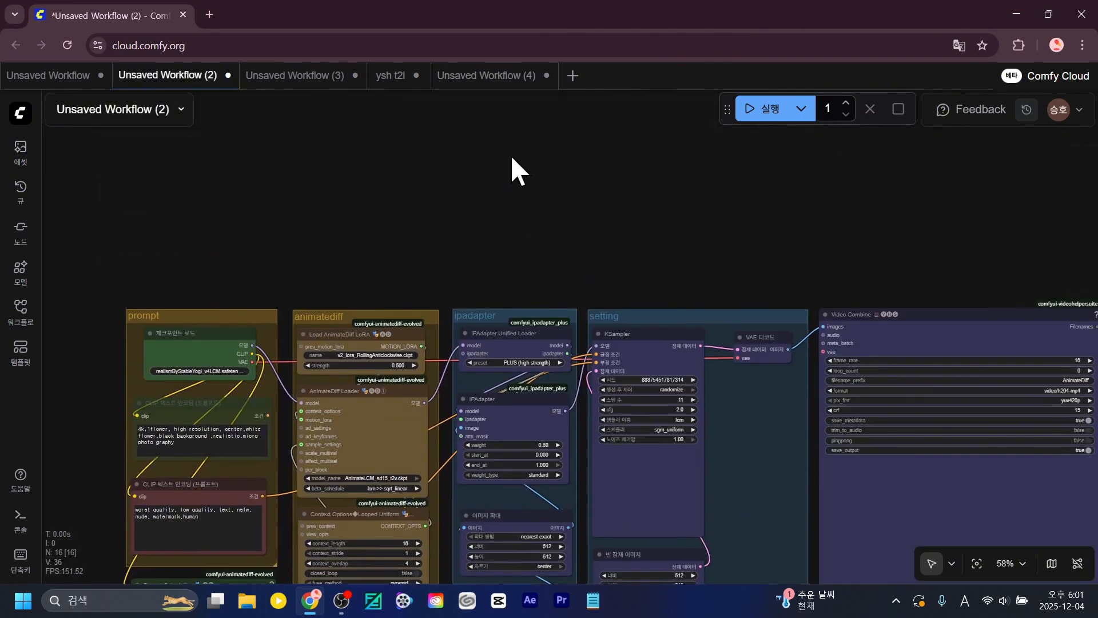
key(ctrl+v)
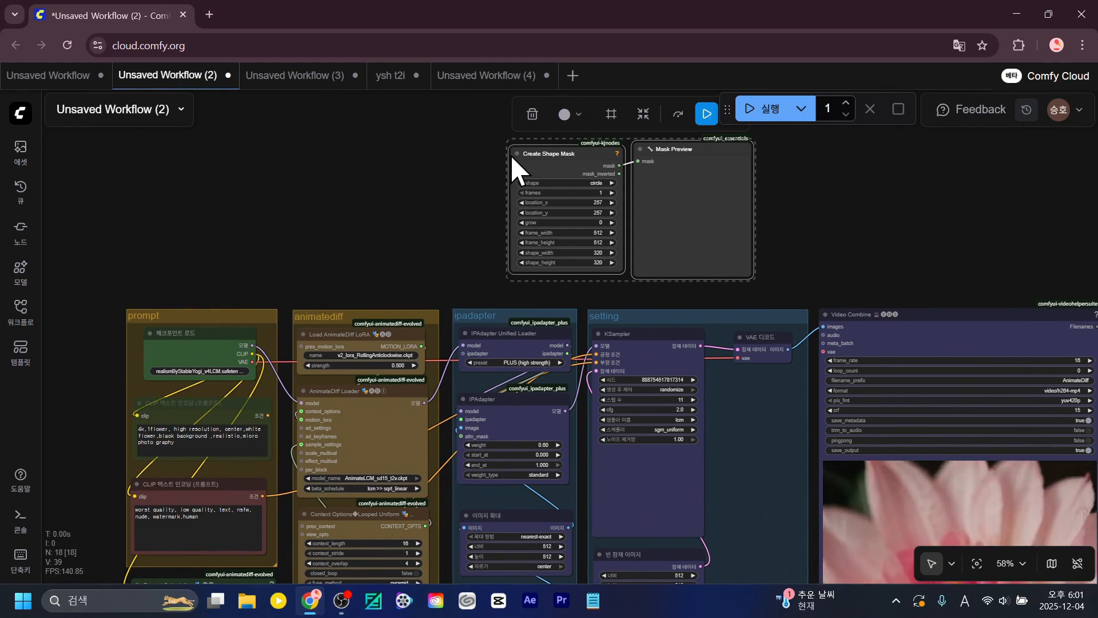
Spread the pasted Create Shape Mask and Mask Preview nodes apart above the node groups.
click(404, 194)
drag(552, 154, 476, 157)
drag(699, 155, 709, 149)
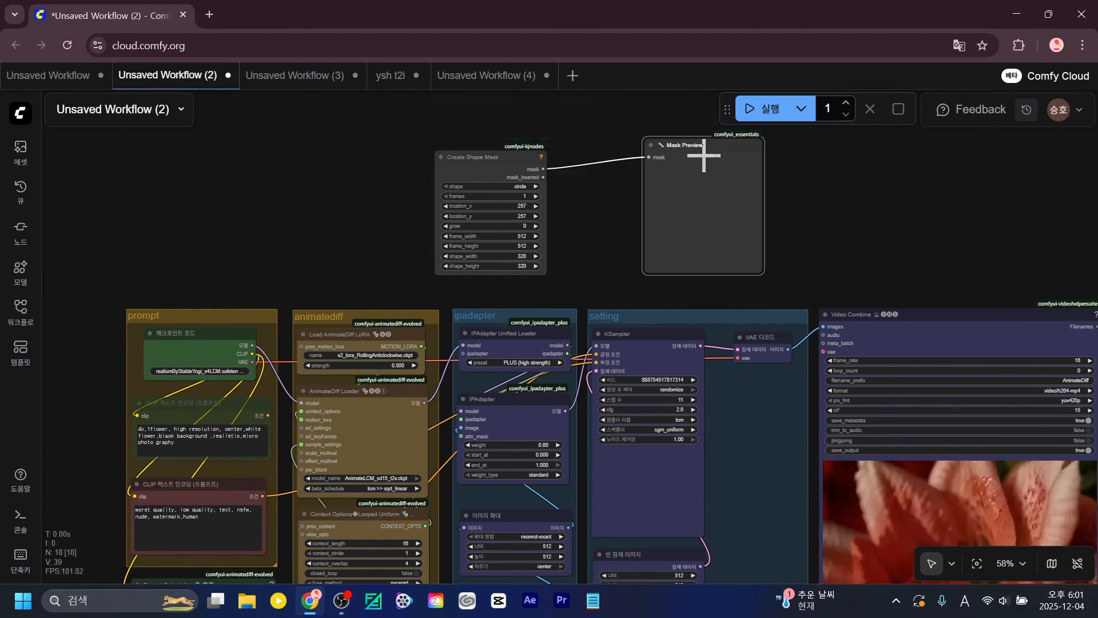
click(609, 242)
scroll(572, 232, up, 9)
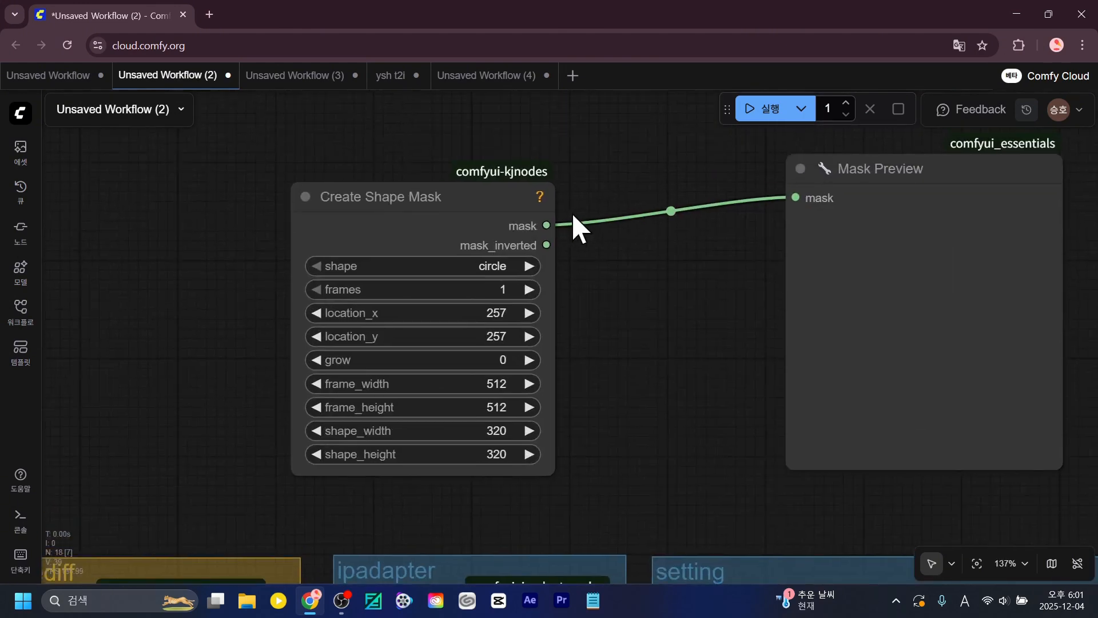
Examine the IPAdapter node in the ipadapter group and its attn_mask input.
drag(635, 411, 609, 118)
scroll(610, 118, down, 2)
scroll(619, 137, down, 4)
drag(632, 164, 620, 106)
scroll(621, 108, down, 2)
scroll(612, 337, up, 8)
drag(606, 395, 605, 521)
click(453, 288)
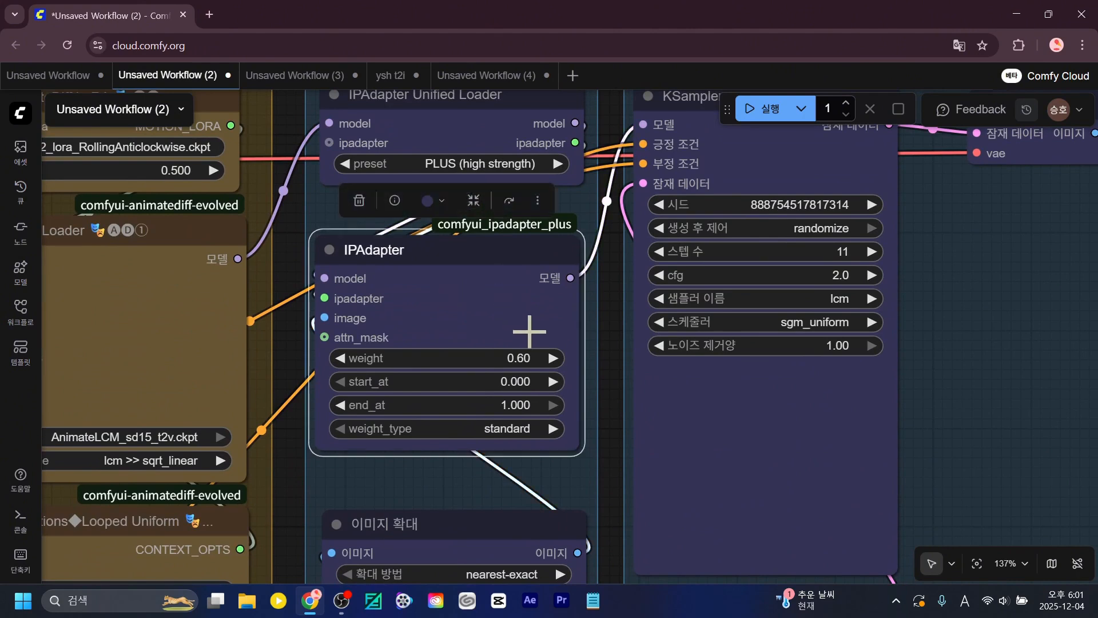
scroll(301, 345, down, 9)
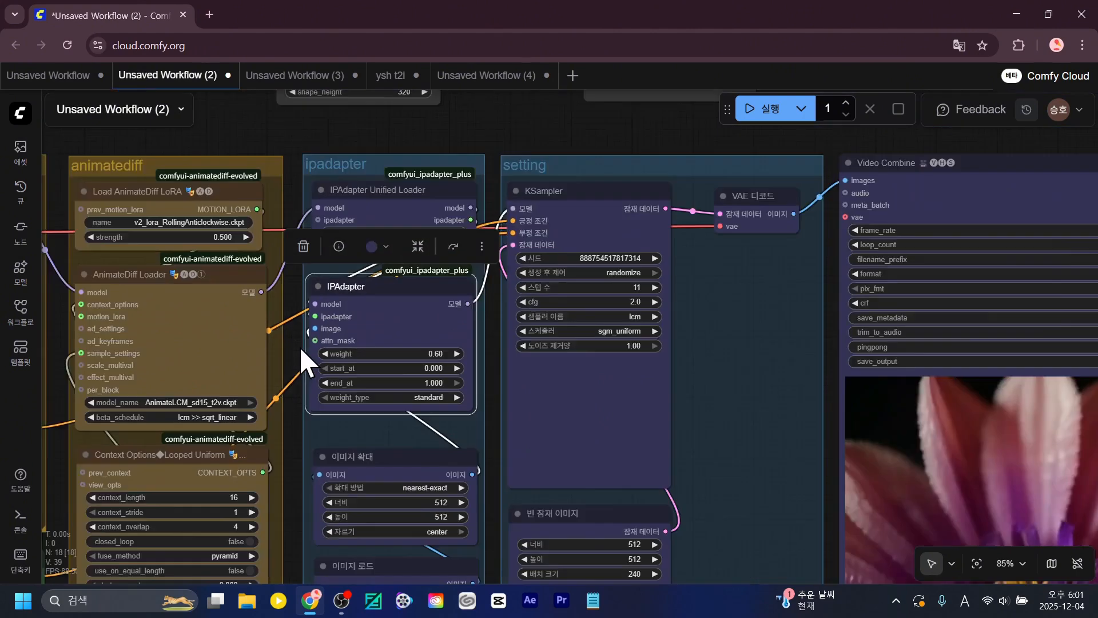
drag(460, 174, 574, 224)
scroll(573, 223, up, 2)
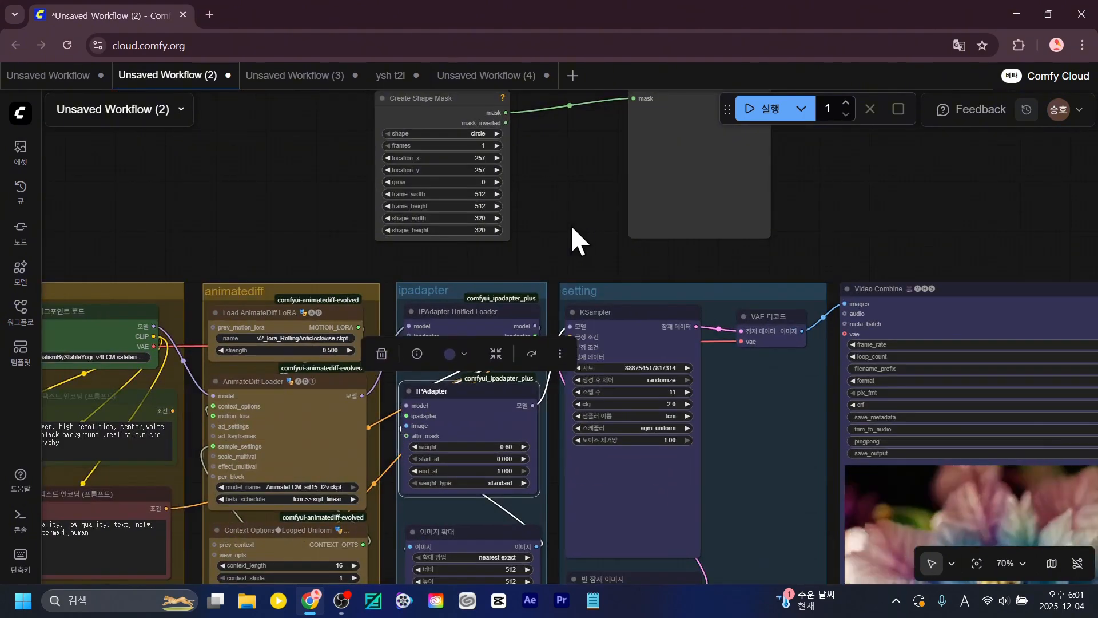
Connect the Create Shape Mask node's mask output to the IPAdapter node's attn_mask input.
click(528, 150)
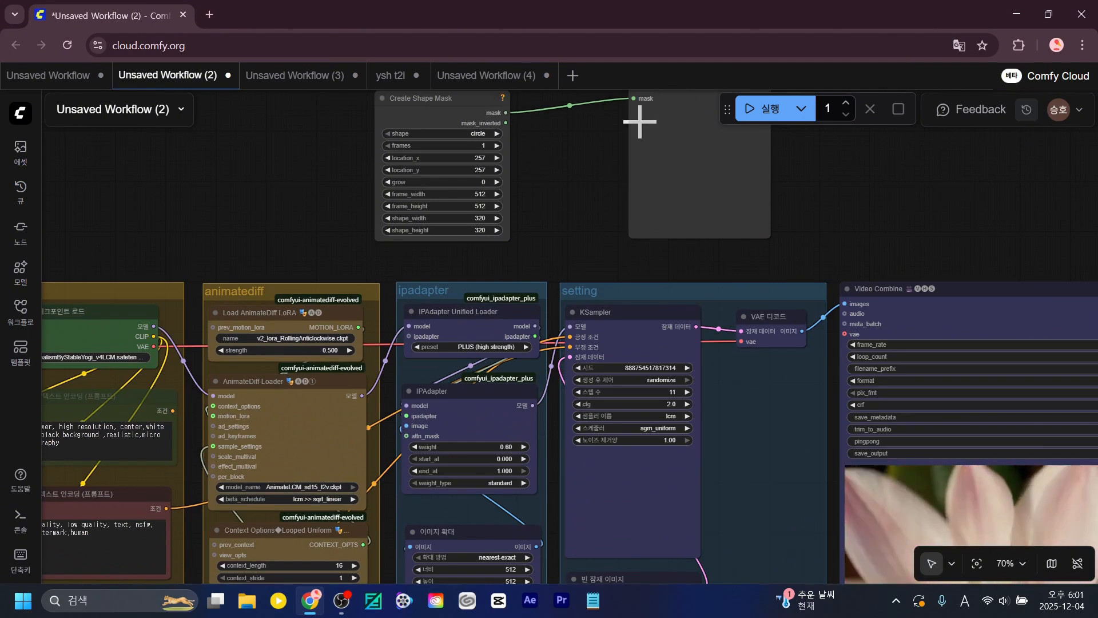
drag(668, 133, 680, 134)
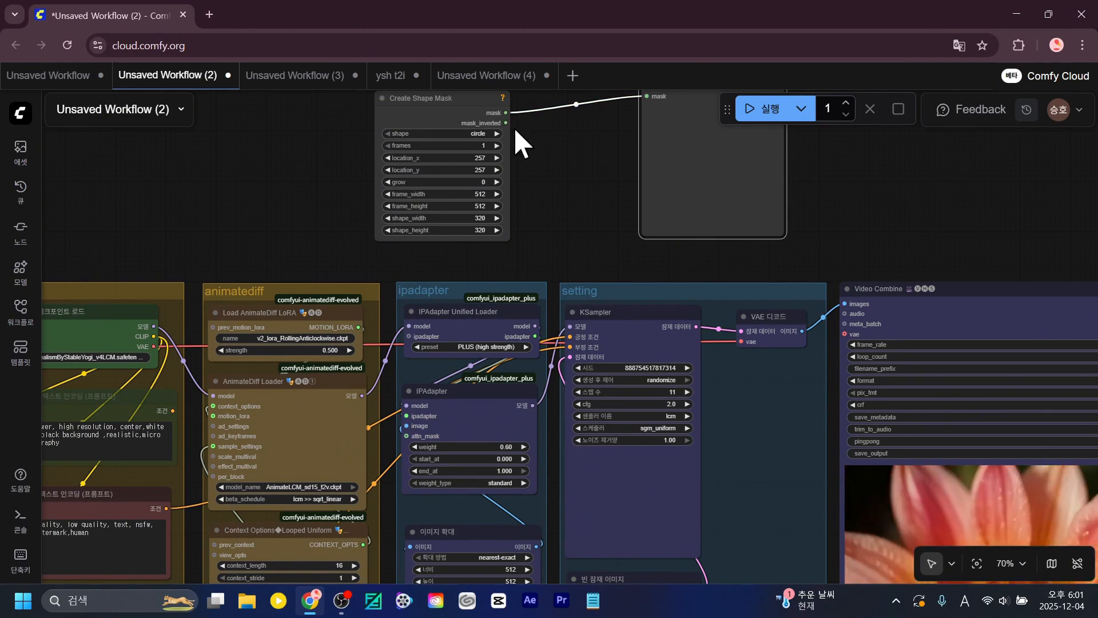
scroll(526, 137, up, 8)
drag(669, 430, 423, 425)
scroll(363, 468, down, 3)
scroll(721, 299, down, 2)
drag(363, 468, 686, 240)
scroll(698, 273, down, 2)
drag(604, 120, 499, 478)
Move the Mask Preview node closer to the Create Shape Mask node above the setting group.
drag(694, 228, 587, 334)
click(771, 118)
drag(692, 228, 662, 201)
scroll(543, 315, down, 4)
mouse_move(556, 342)
mouse_down()
mouse_move(551, 267)
mouse_move(548, 348)
mouse_up()
scroll(550, 267, up, 9)
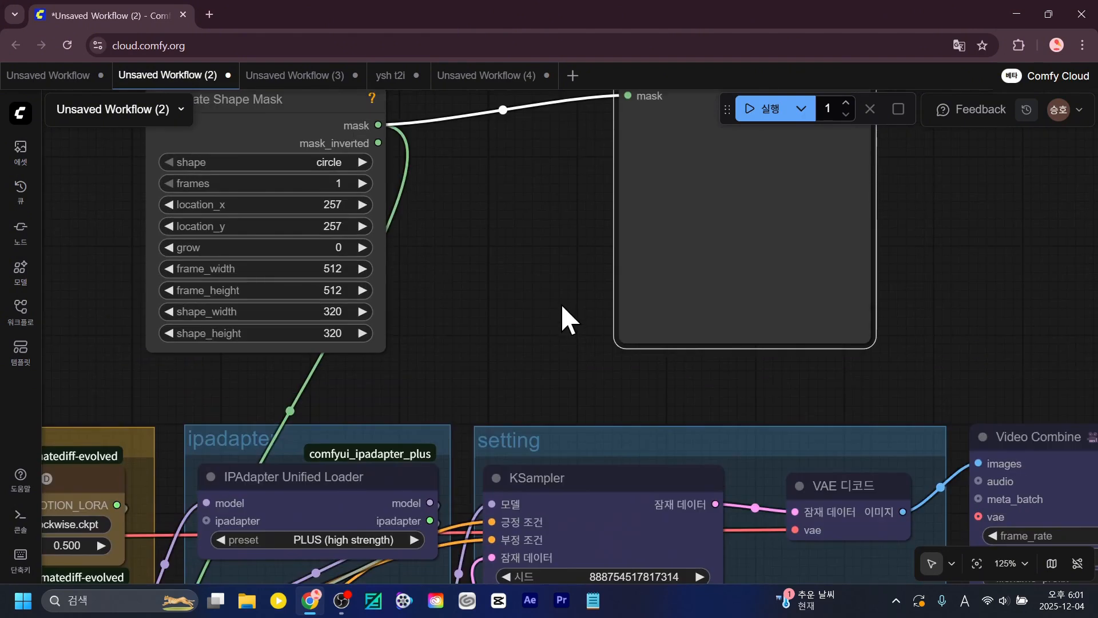
drag(560, 304, 576, 386)
drag(757, 160, 661, 175)
scroll(863, 326, down, 7)
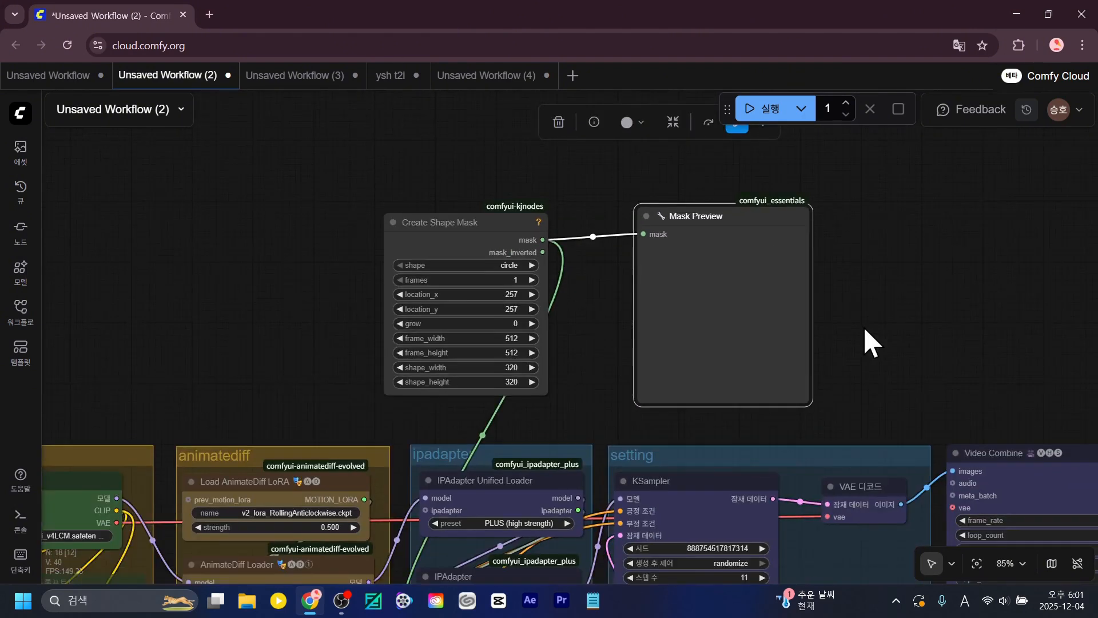
Mute the Prompt Scheduling node below the prompt group.
drag(737, 392, 779, 245)
drag(367, 250, 466, 163)
scroll(259, 409, down, 3)
drag(260, 409, 245, 227)
scroll(261, 327, up, 9)
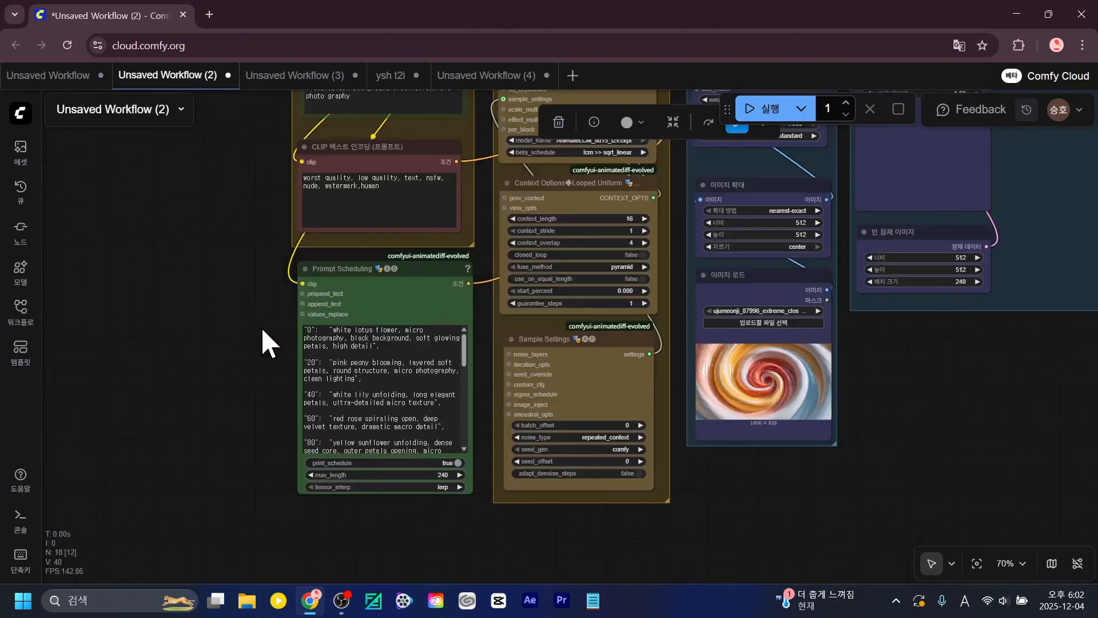
click(490, 271)
key(ctrl+m)
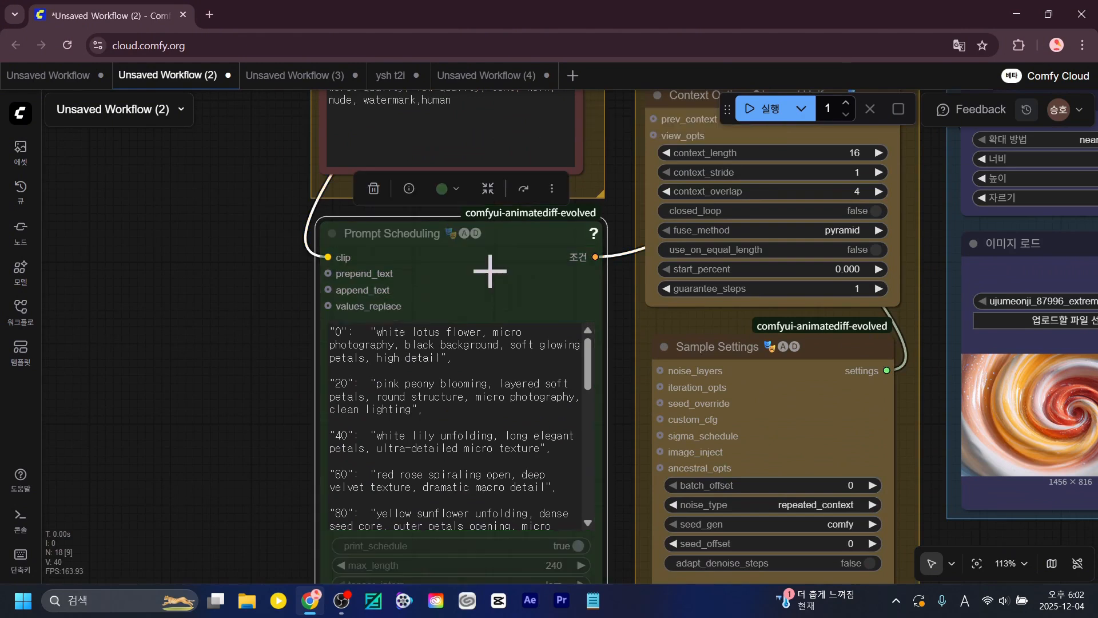
Unmute the green positive CLIP text encode node and connect its conditioning output to the KSampler's positive condition input (긍정 조건).
drag(196, 114, 180, 369)
drag(200, 258, 132, 385)
scroll(132, 385, down, 3)
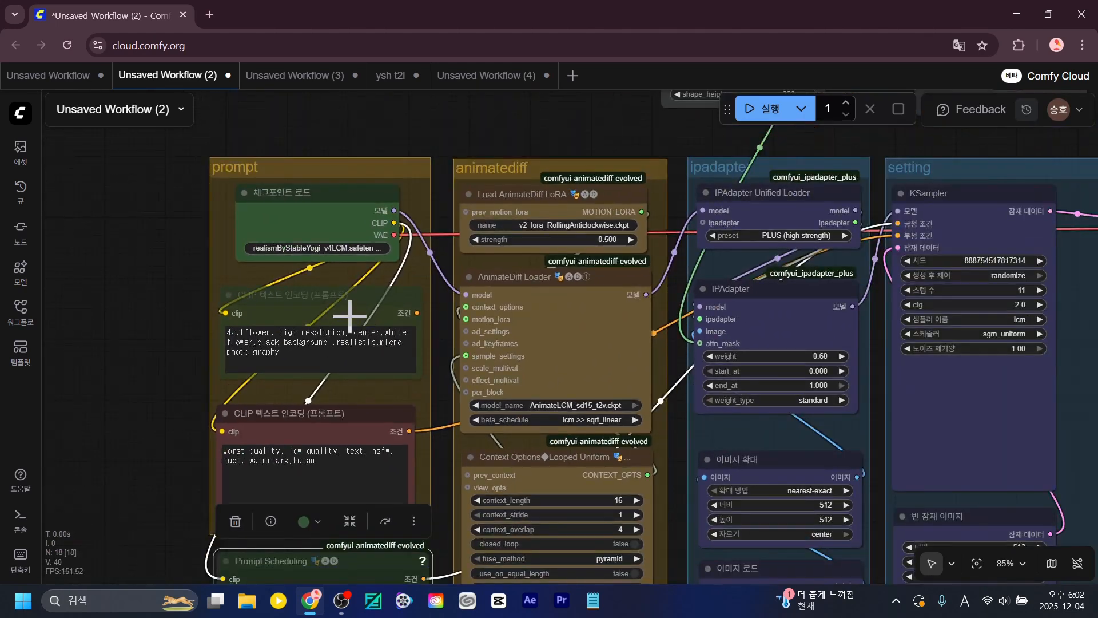
click(336, 303)
key(ctrl+m)
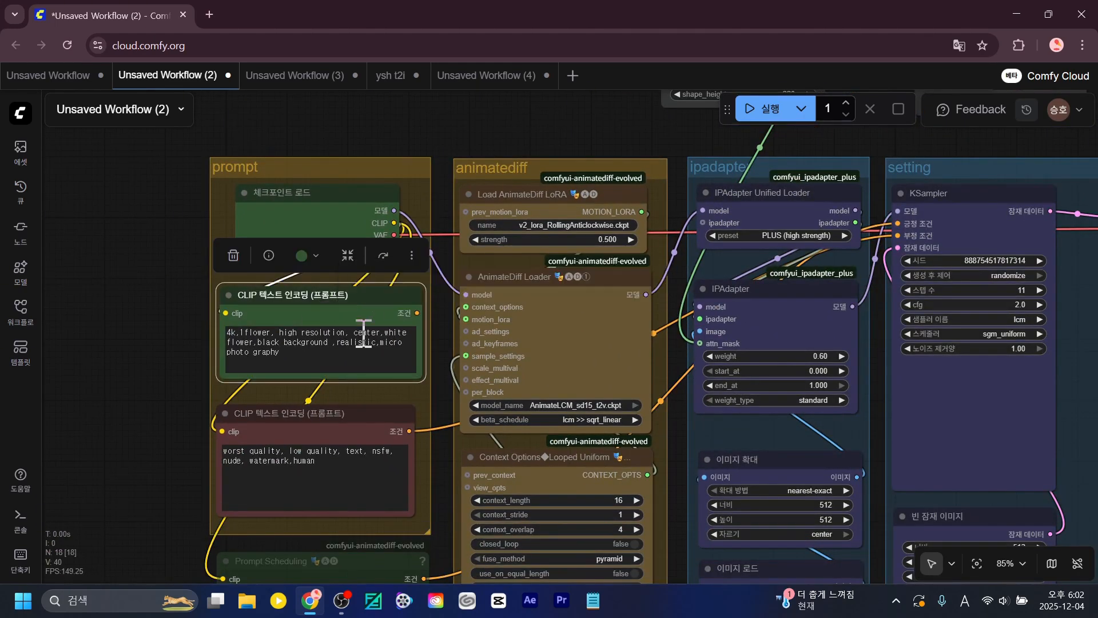
drag(415, 312, 898, 224)
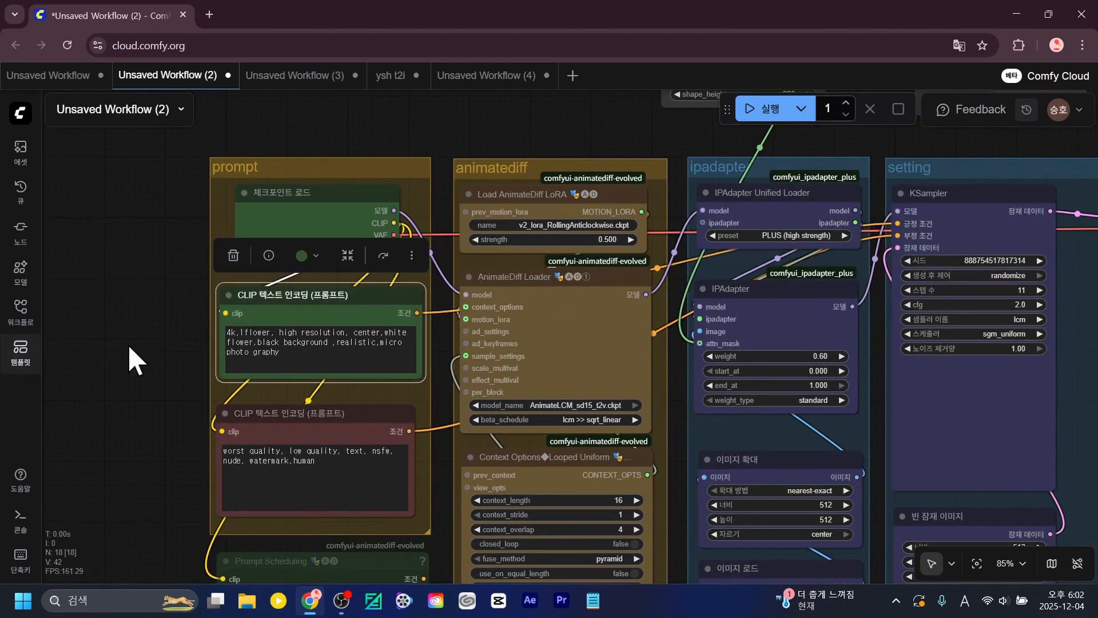
Set the empty latent image node's batch size (배치 크기) to 32 and run the workflow.
click(135, 344)
scroll(145, 343, down, 4)
scroll(739, 534, up, 10)
click(757, 455)
text(32)
key(Return)
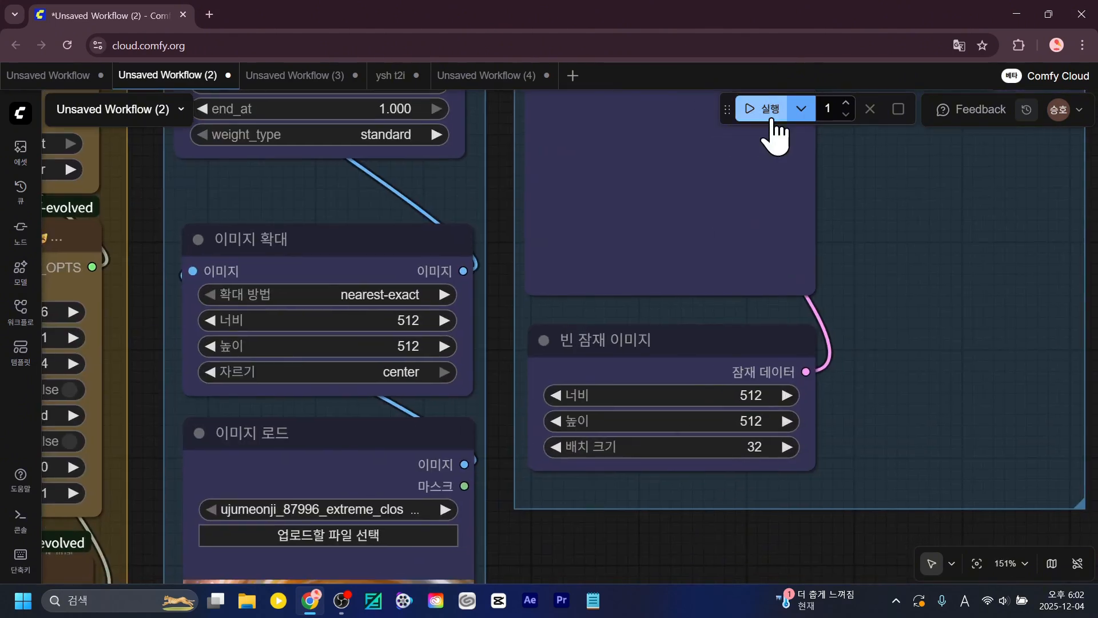
Place the Create Shape Mask and Mask Preview nodes side by side below the setting group, with Video Combine shifted farther right.
scroll(678, 515, down, 5)
scroll(675, 517, down, 5)
scroll(721, 232, down, 2)
drag(746, 188, 760, 147)
scroll(998, 400, up, 1)
drag(1002, 394, 1018, 385)
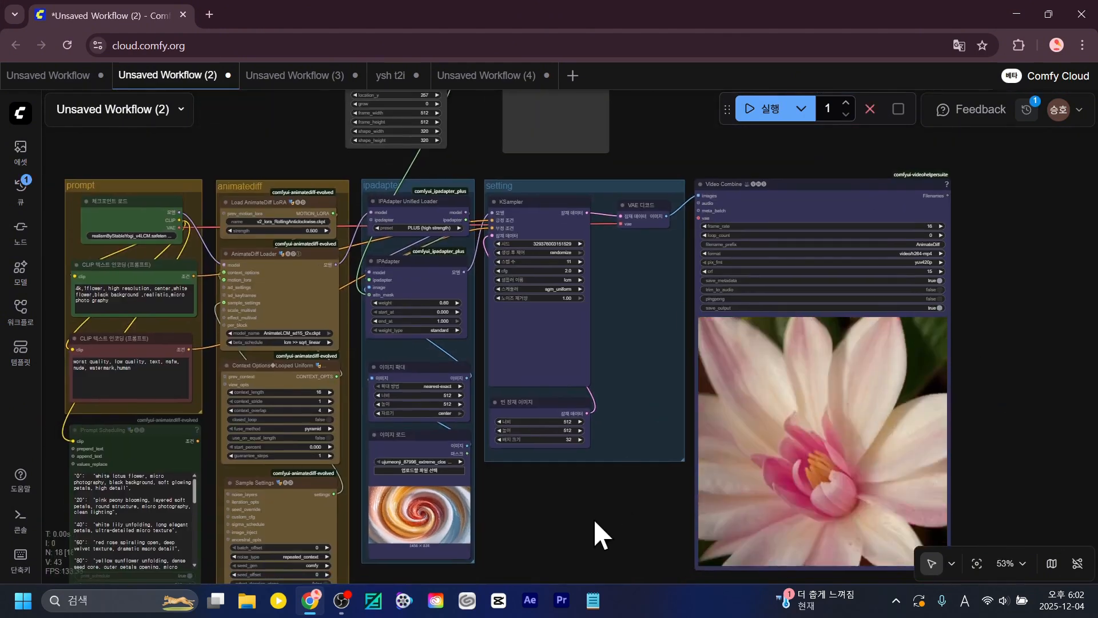
drag(593, 518, 651, 451)
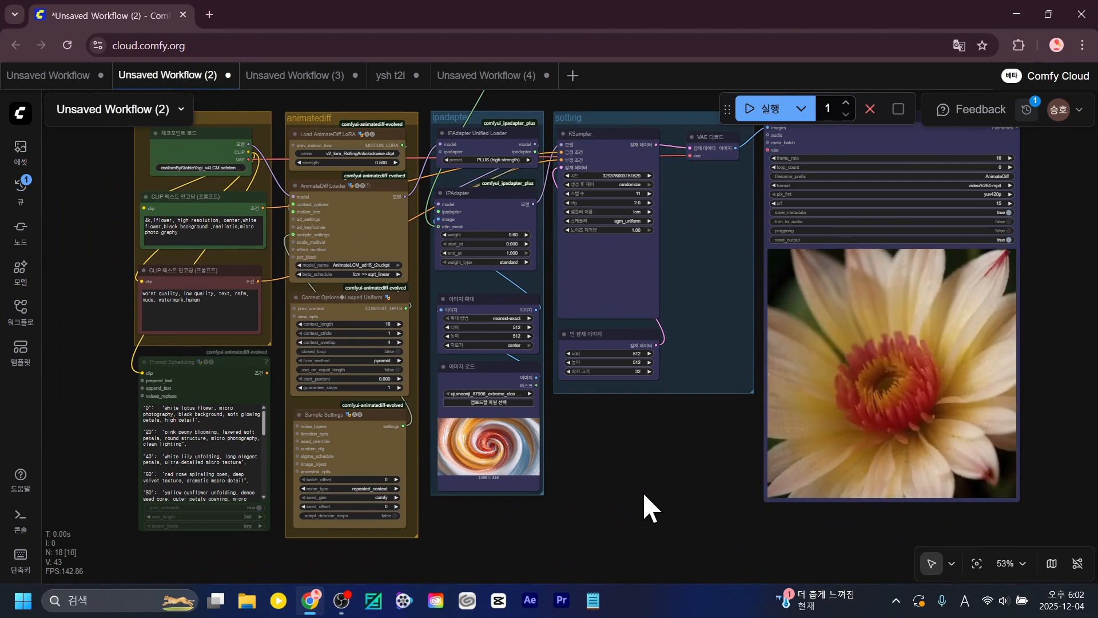
scroll(643, 492, down, 5)
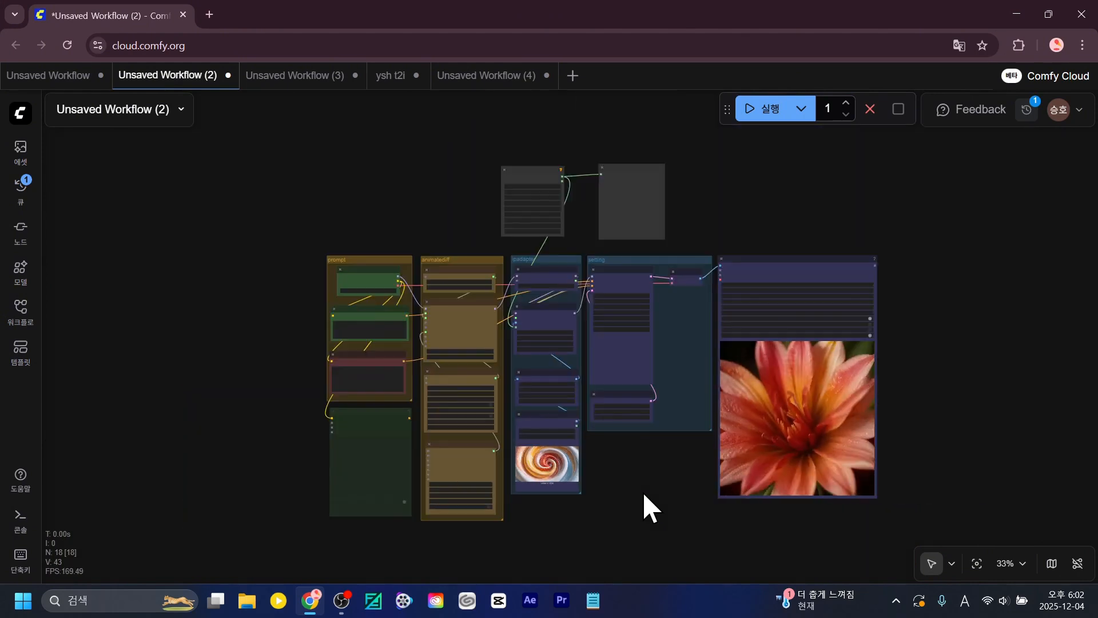
drag(662, 221, 711, 489)
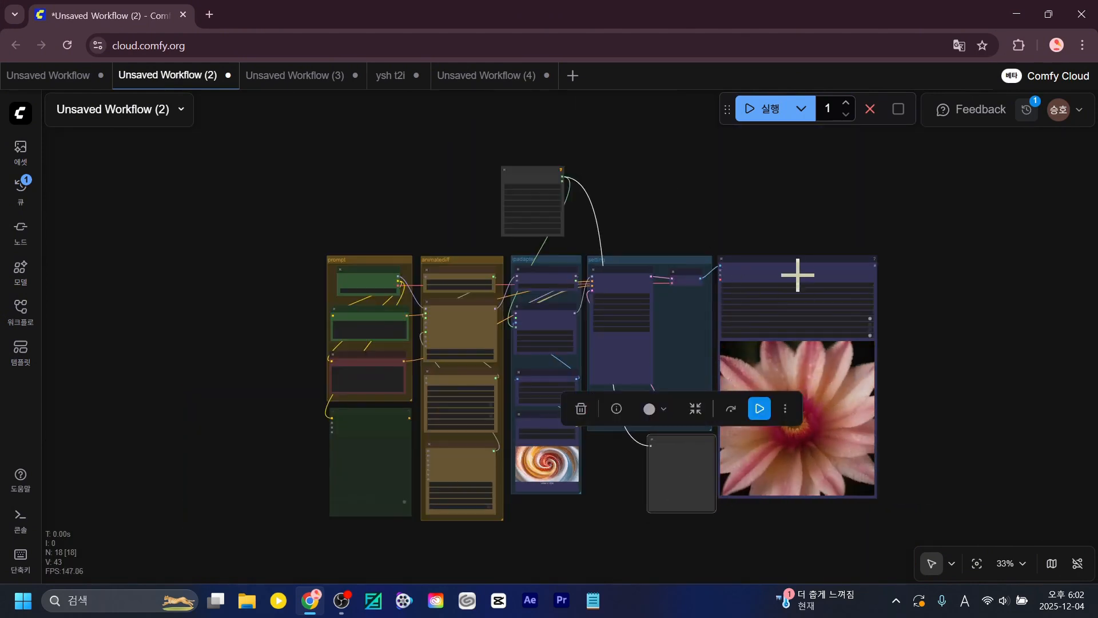
drag(799, 275, 830, 269)
click(694, 454)
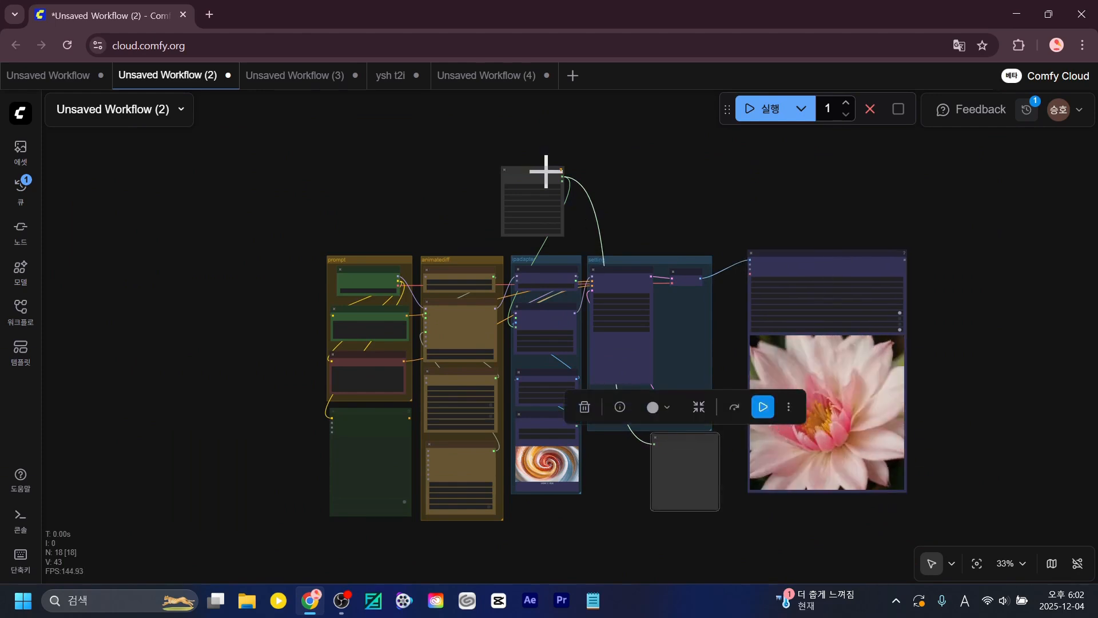
drag(546, 171, 631, 444)
scroll(670, 542, up, 6)
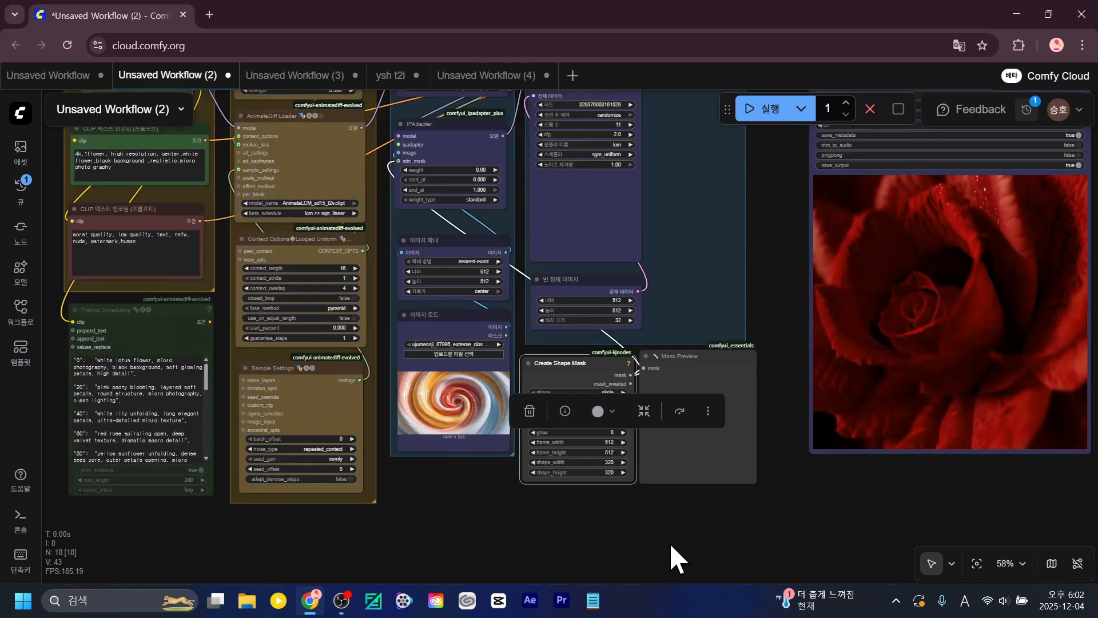
Shift Video Combine slightly downward, then enlarge the setting group frame and reposition it to line up with the neighbouring groups.
scroll(669, 542, up, 2)
scroll(664, 531, down, 4)
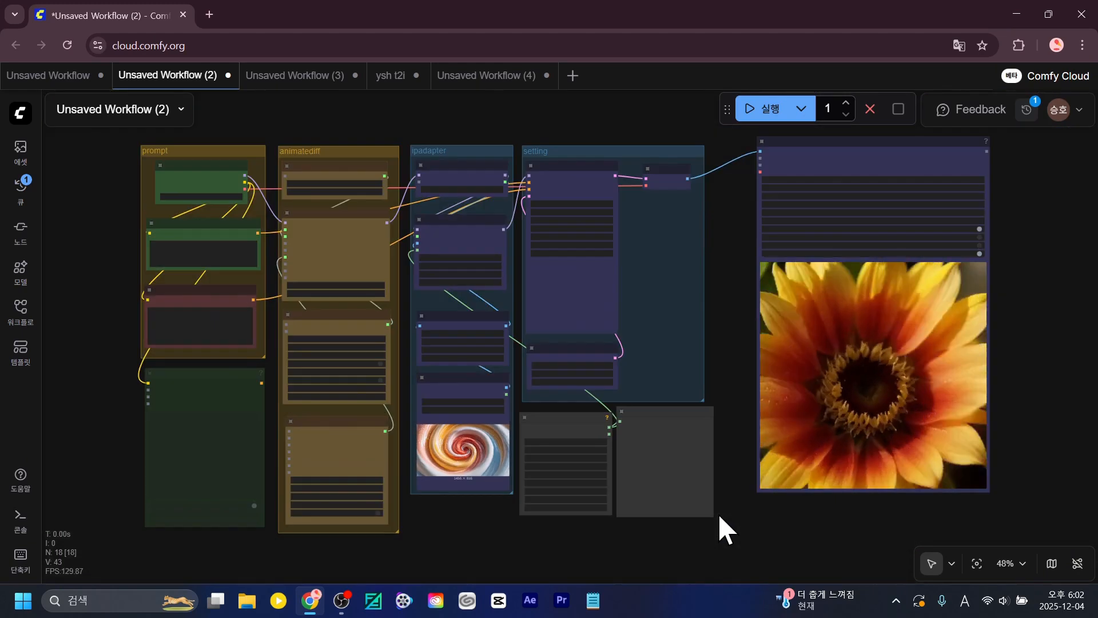
drag(831, 155, 823, 169)
scroll(739, 300, up, 1)
drag(641, 137, 636, 124)
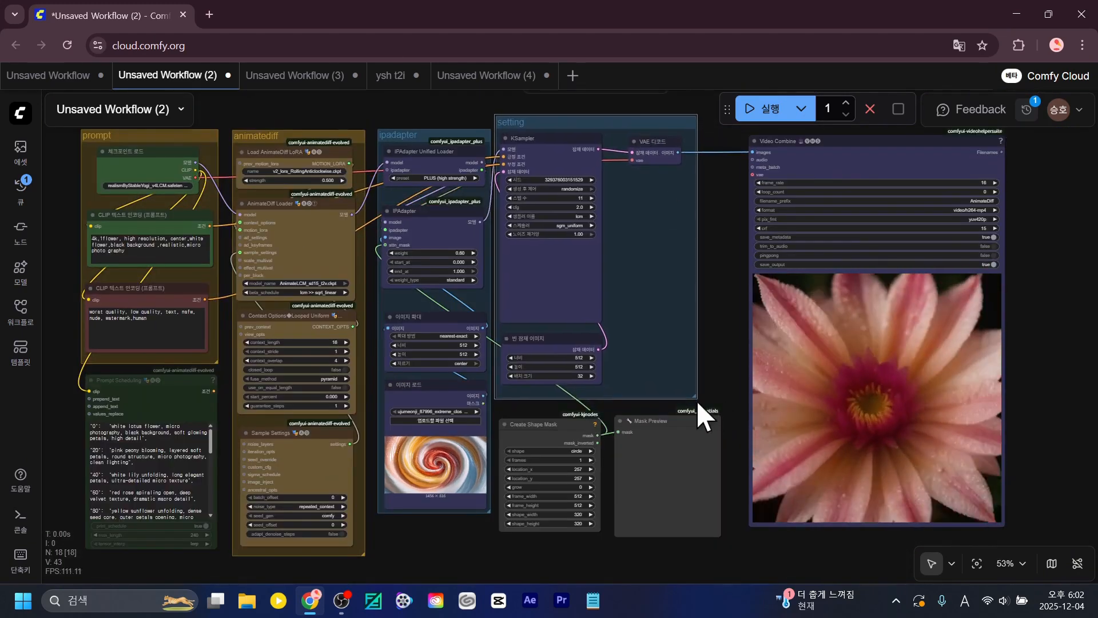
drag(696, 400, 709, 395)
drag(644, 123, 652, 136)
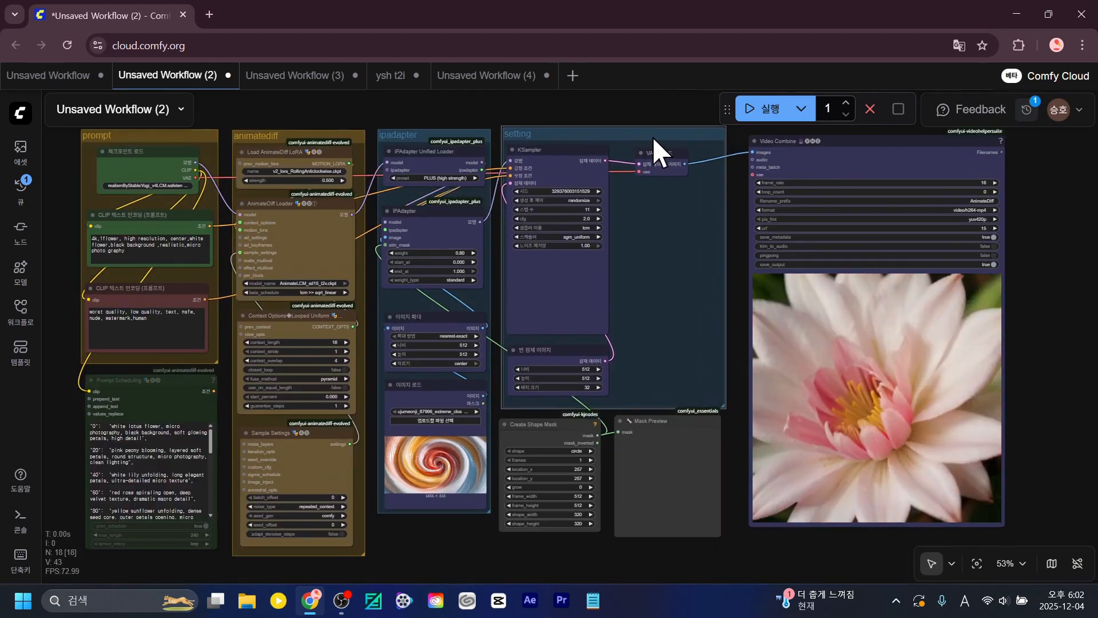
Nudge the Mask Preview and Create Shape Mask nodes slightly to line up beneath the setting group.
drag(684, 436, 691, 440)
drag(569, 434, 576, 436)
click(448, 552)
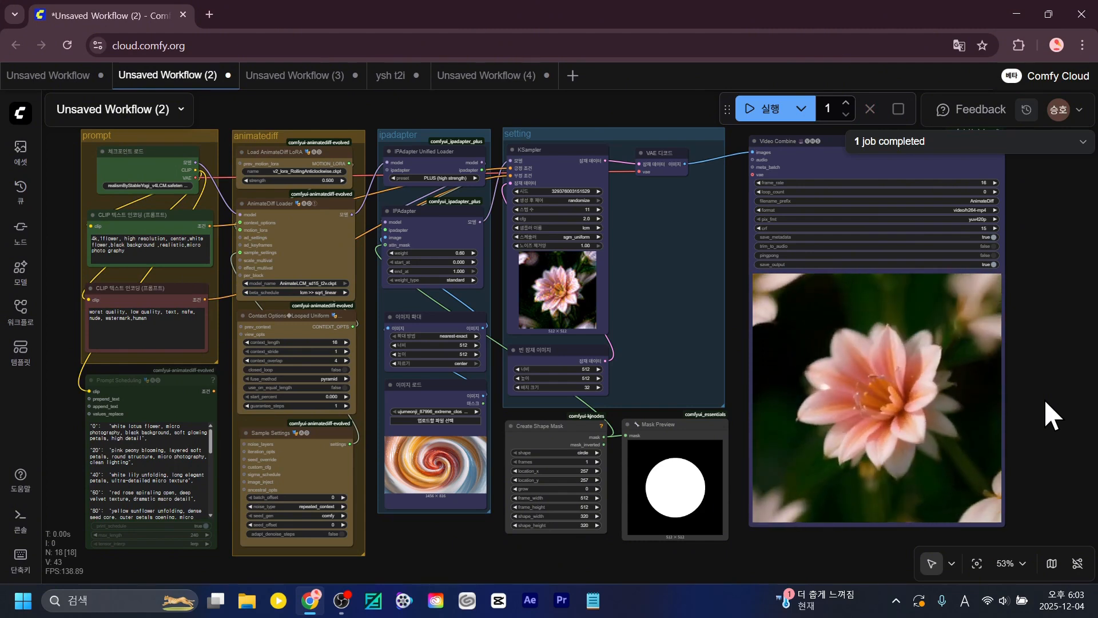
Examine the generated flower video and compare it with the mask preview, the swirl reference image and the positive prompt.
scroll(1045, 399, up, 4)
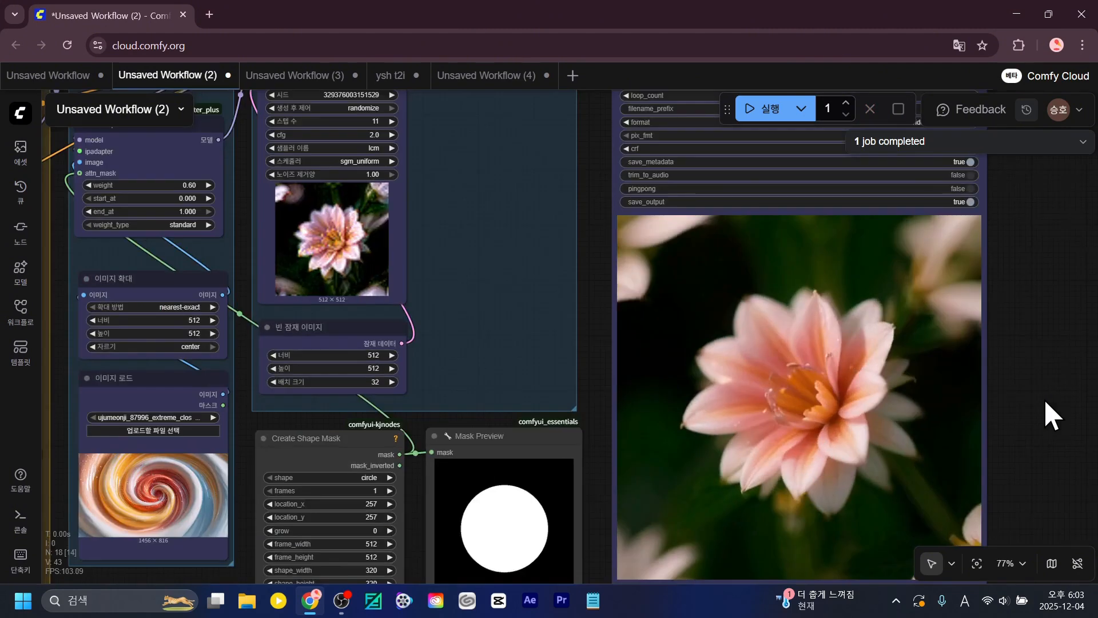
drag(1045, 399, 959, 352)
scroll(959, 352, down, 2)
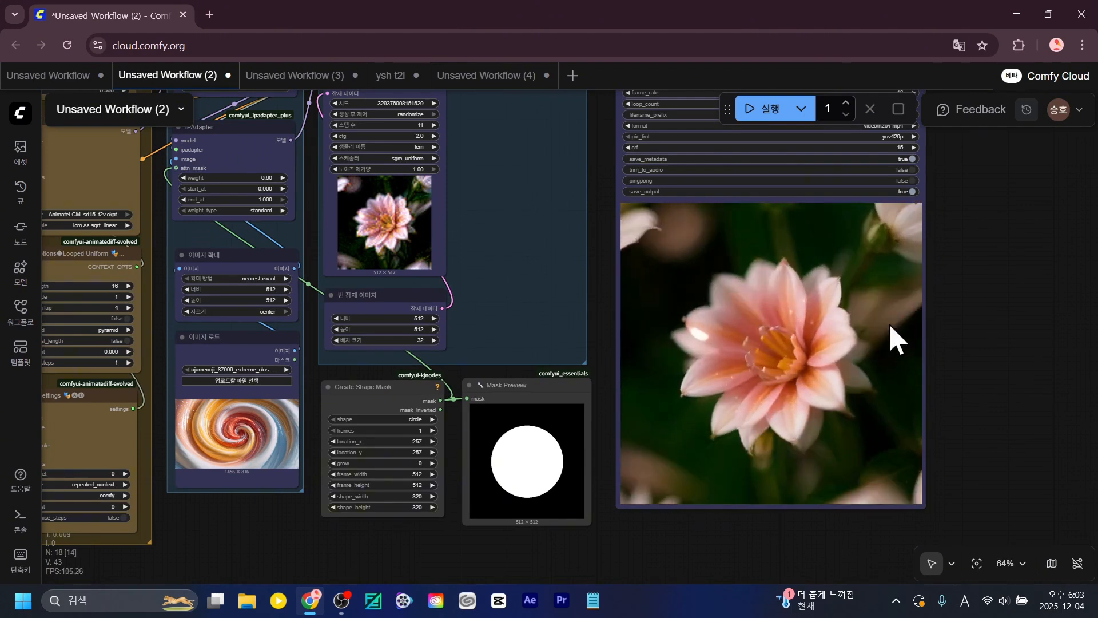
drag(671, 534, 961, 539)
drag(520, 535, 709, 561)
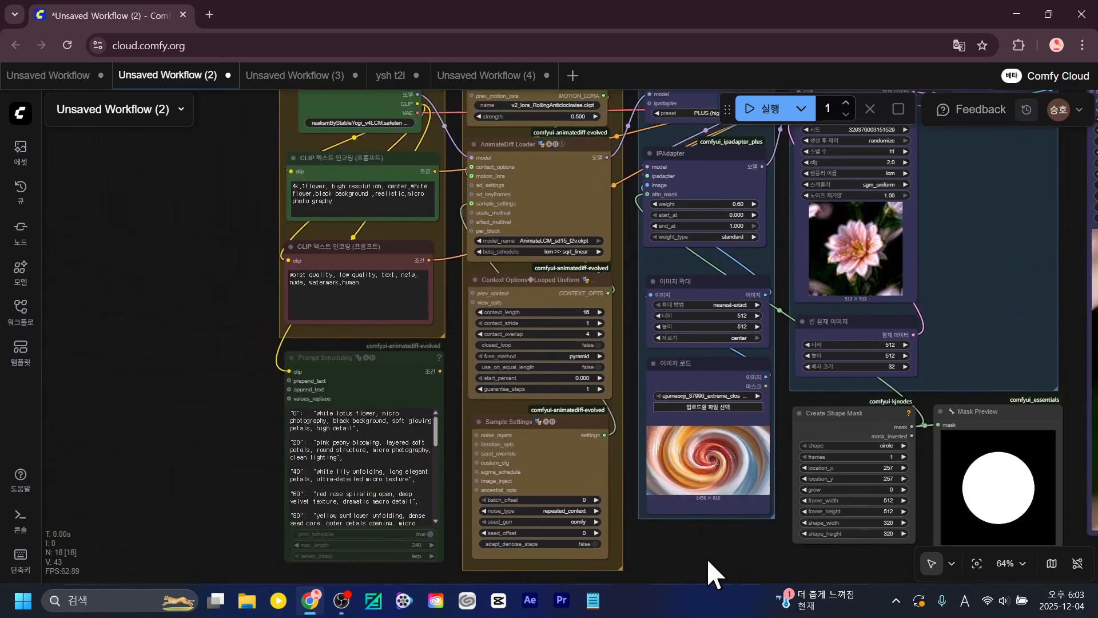
scroll(238, 221, up, 8)
drag(507, 328, 435, 268)
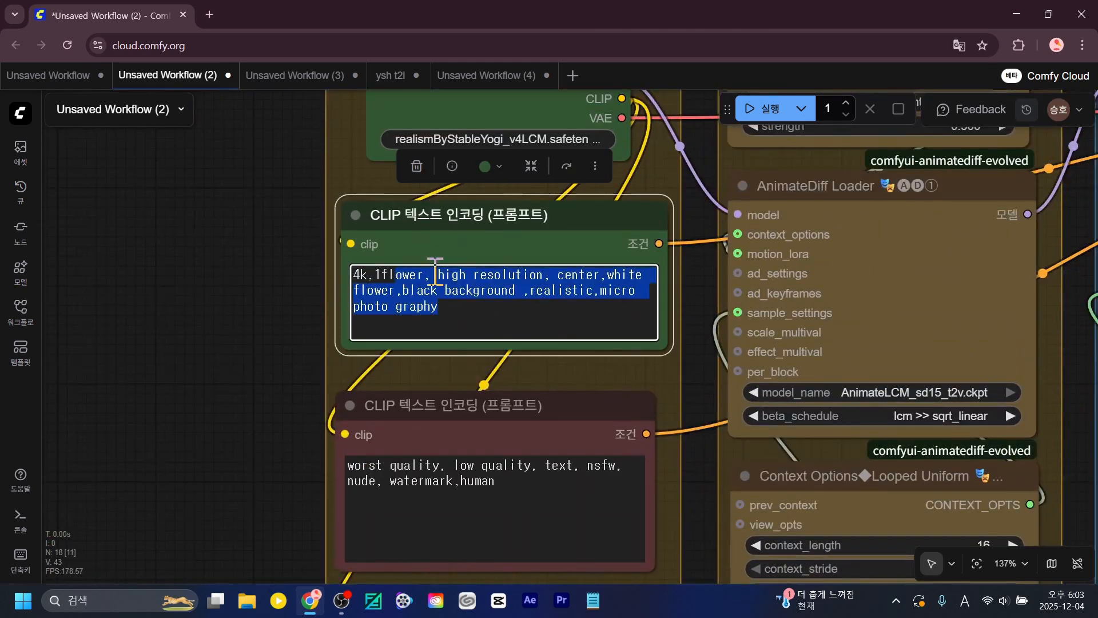
scroll(271, 327, down, 9)
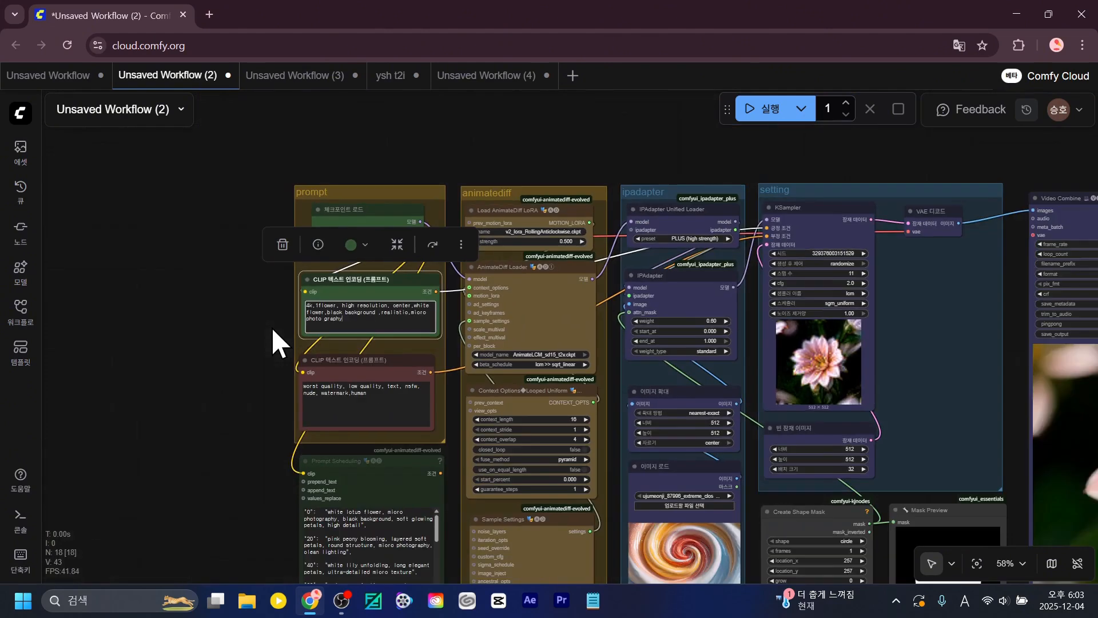
drag(606, 570, 141, 485)
scroll(702, 510, up, 4)
drag(702, 510, 704, 539)
scroll(626, 542, down, 2)
scroll(592, 538, down, 2)
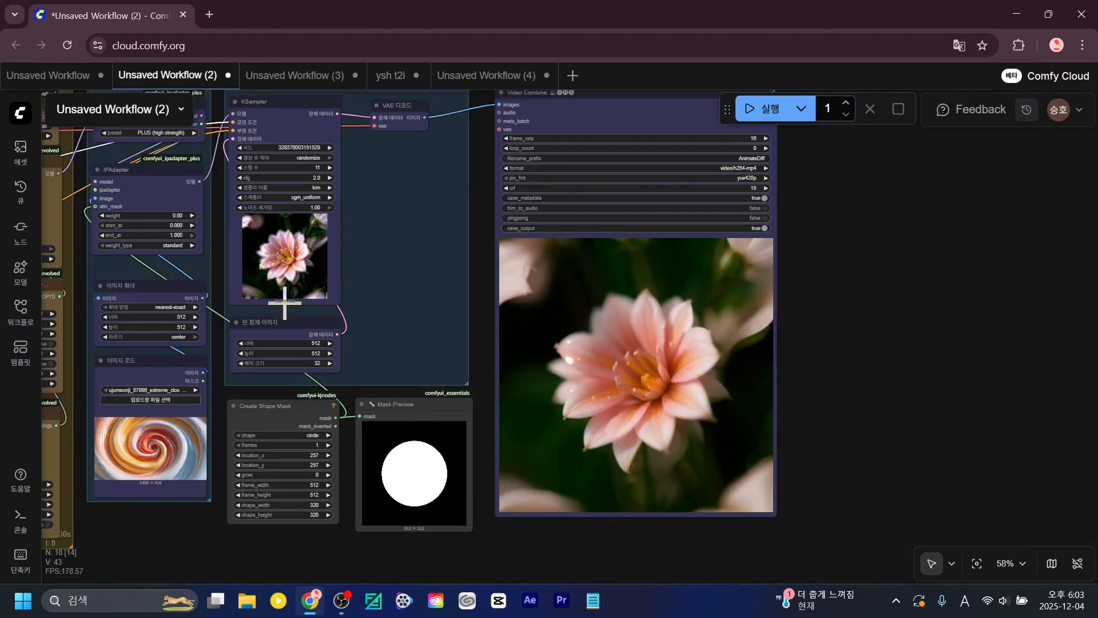
Set the IPAdapter node's weight to 0.75.
scroll(254, 282, up, 8)
drag(214, 246, 458, 360)
scroll(457, 360, up, 4)
click(327, 256)
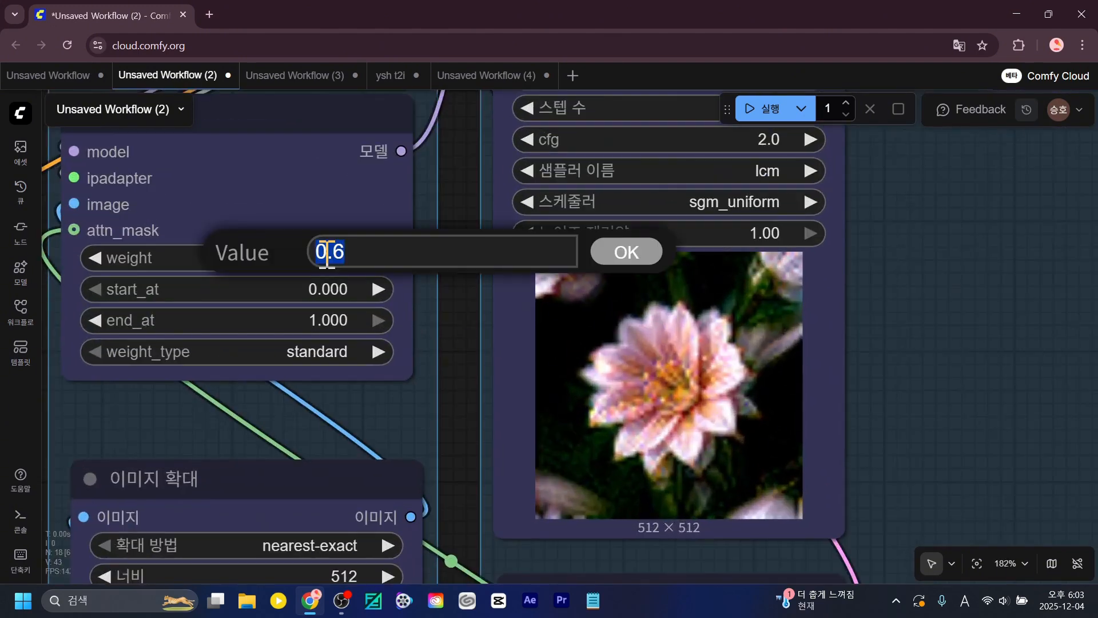
key(Return)
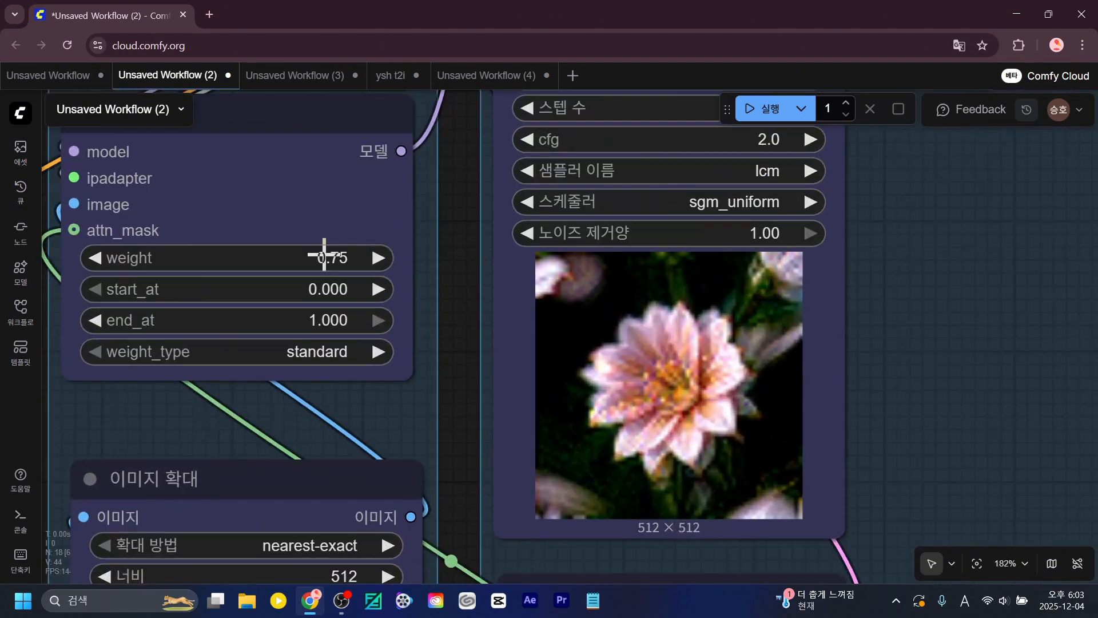
Read through the positive prompt text in the green CLIP text encode node of the prompt group.
scroll(476, 382, down, 14)
drag(301, 192, 610, 104)
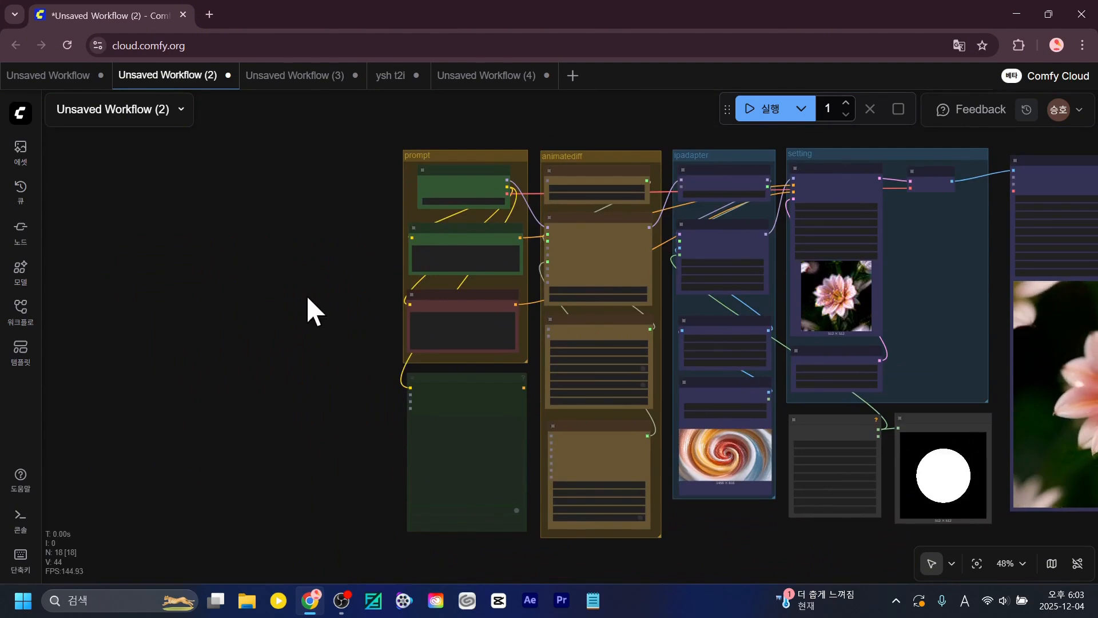
scroll(318, 303, up, 8)
scroll(410, 368, up, 5)
drag(473, 222, 243, 429)
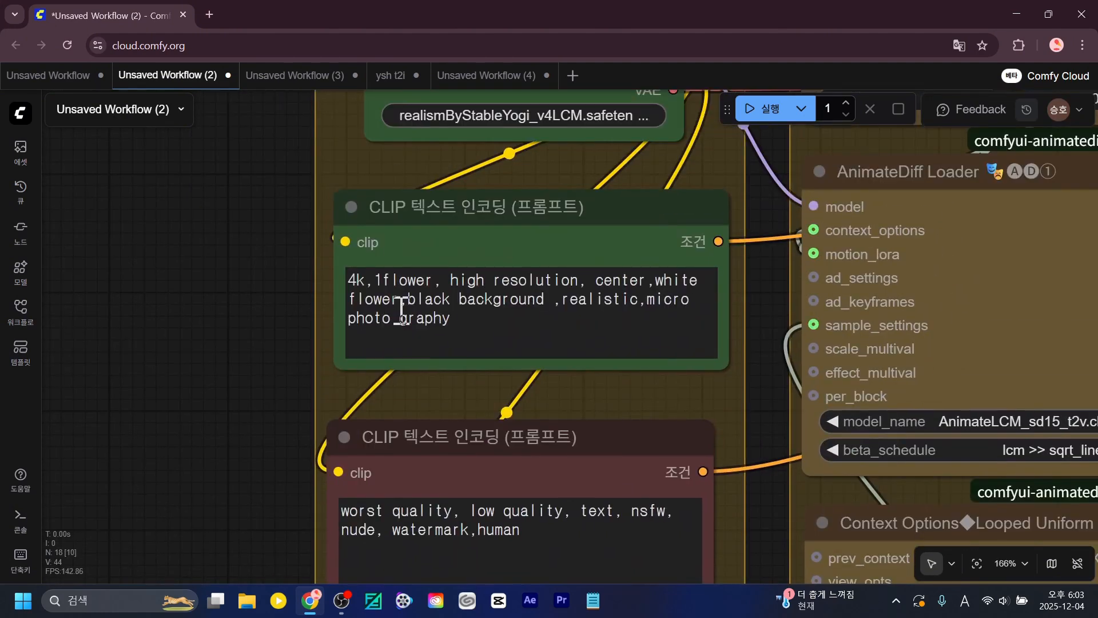
drag(472, 317, 298, 236)
click(576, 329)
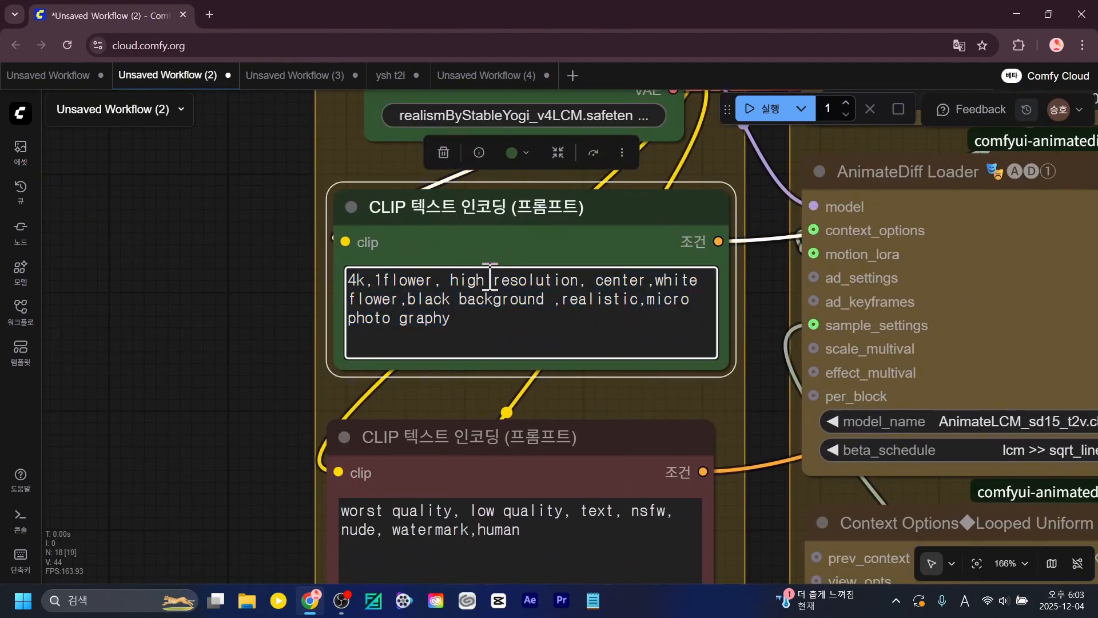
key(ctrl+a)
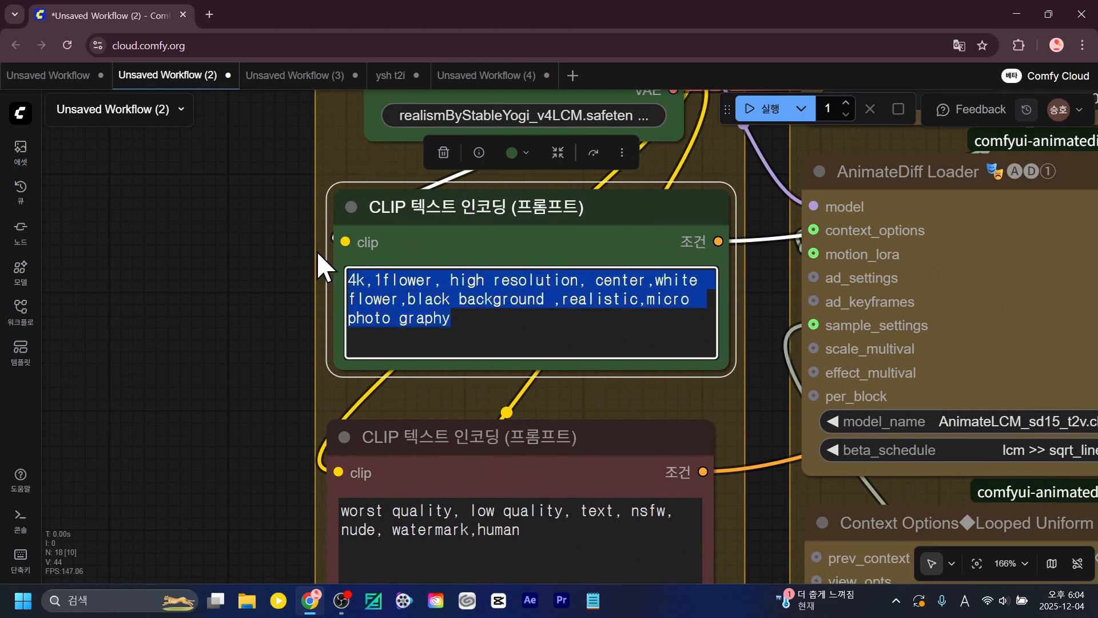
click(452, 227)
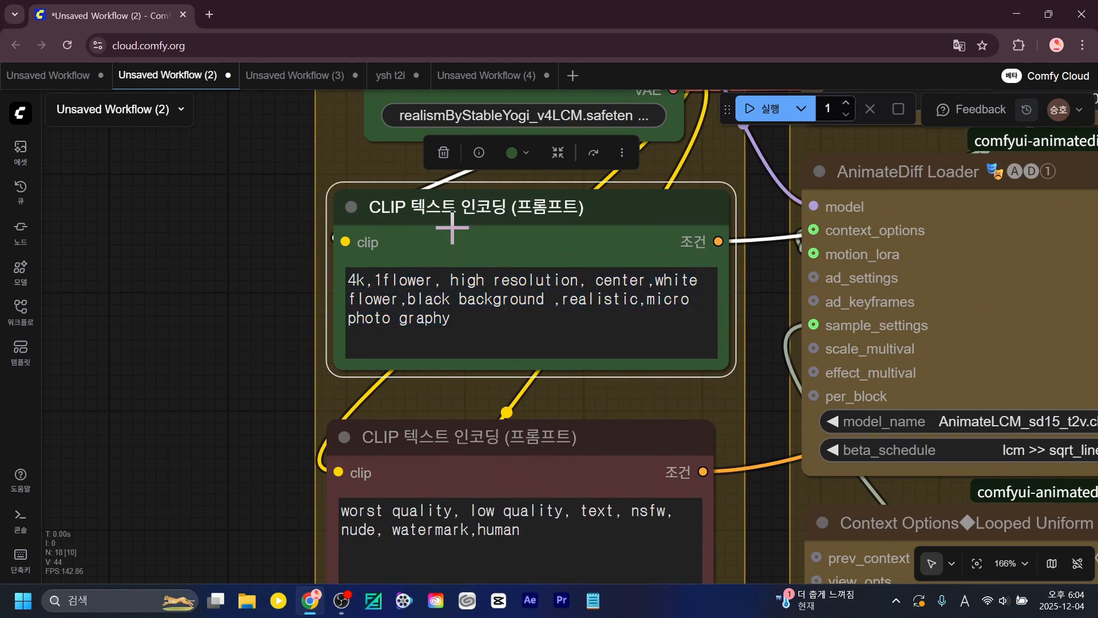
scroll(440, 246, down, 3)
drag(200, 268, 644, 385)
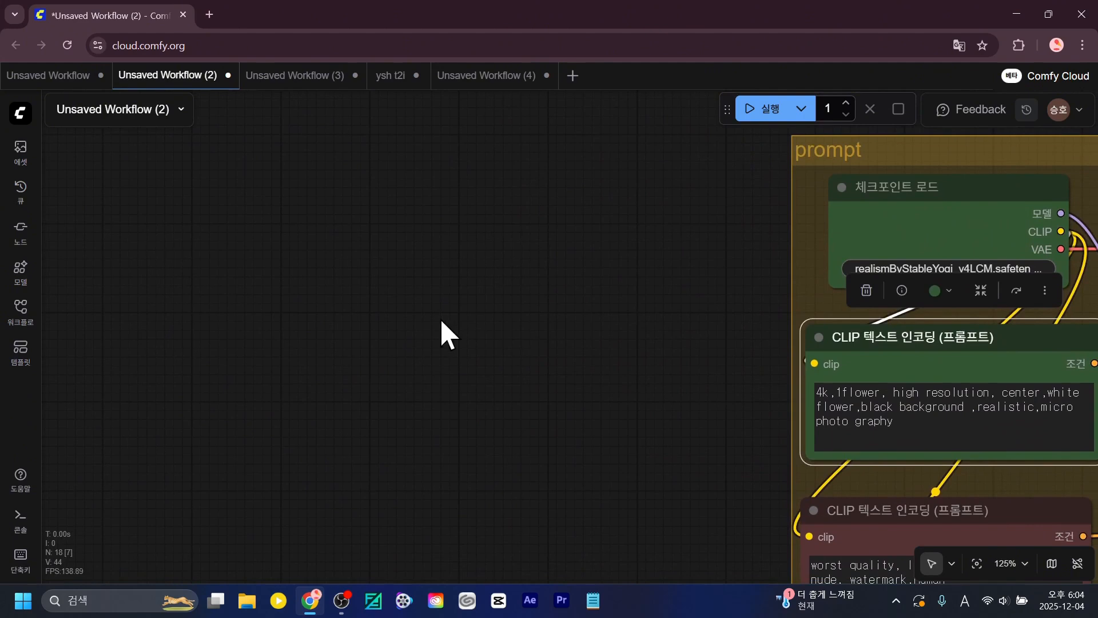
click(448, 323)
key(ctrl+v)
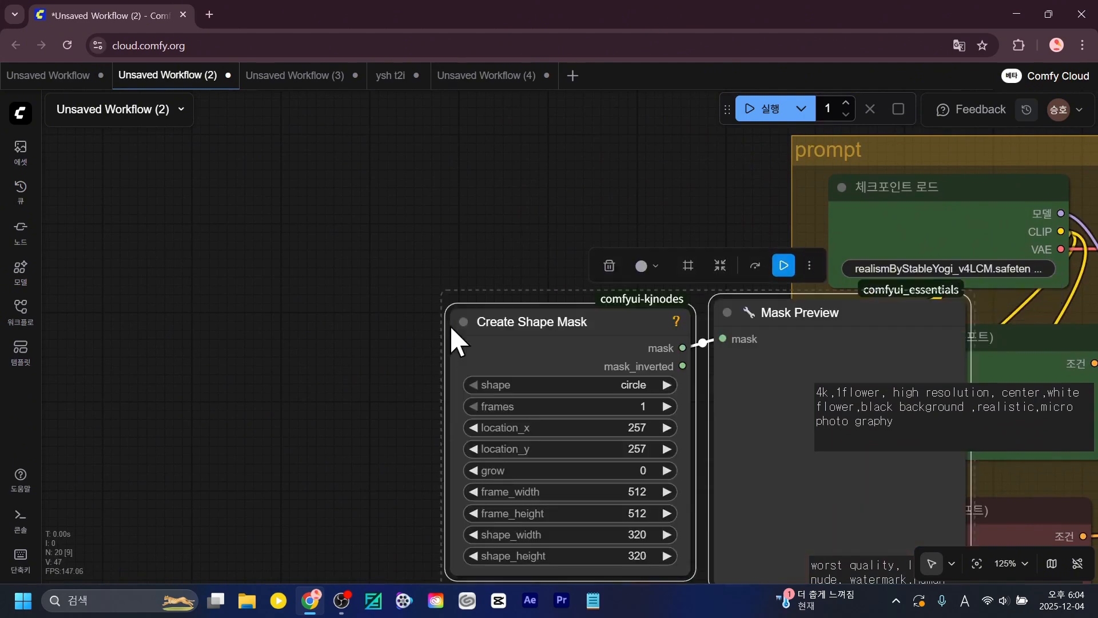
key(Delete)
Duplicate the green positive CLIP text encode node with its full prompt into the empty canvas left of the prompt group.
click(938, 346)
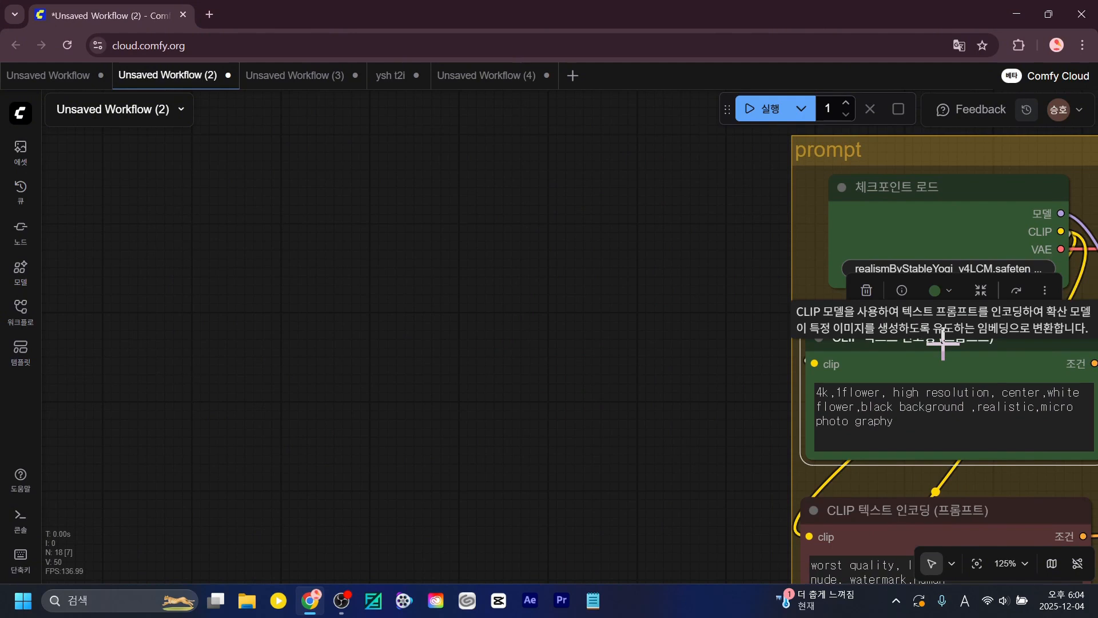
key(ctrl+v)
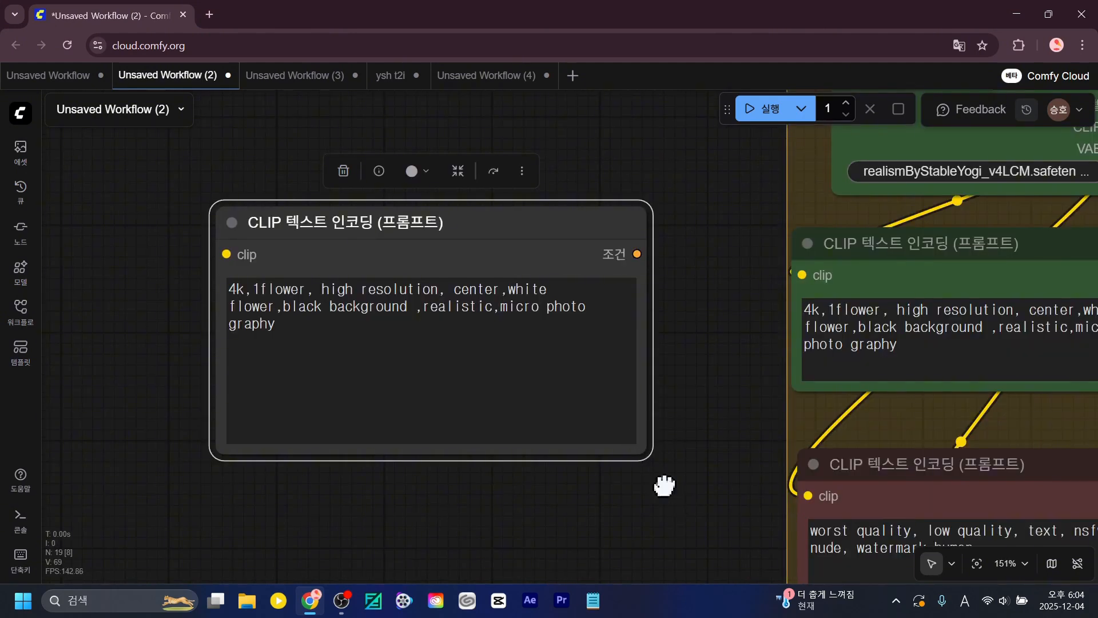
drag(665, 486, 541, 498)
click(747, 263)
drag(446, 245, 517, 238)
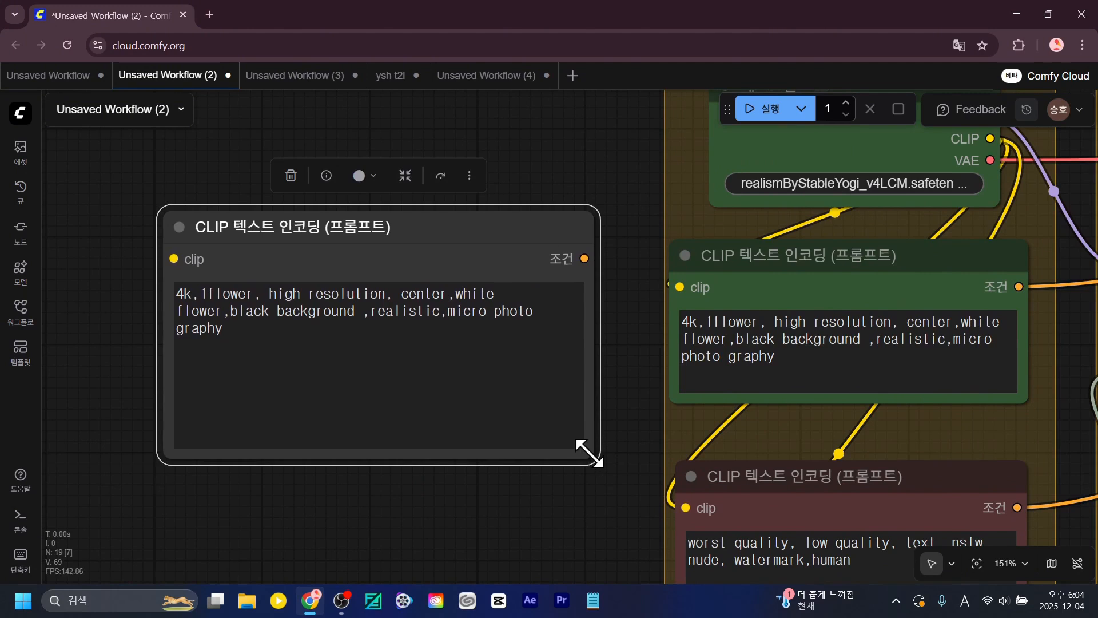
Shrink the duplicated prompt node to fit its text and colour it green.
drag(589, 453, 543, 368)
drag(475, 252, 507, 268)
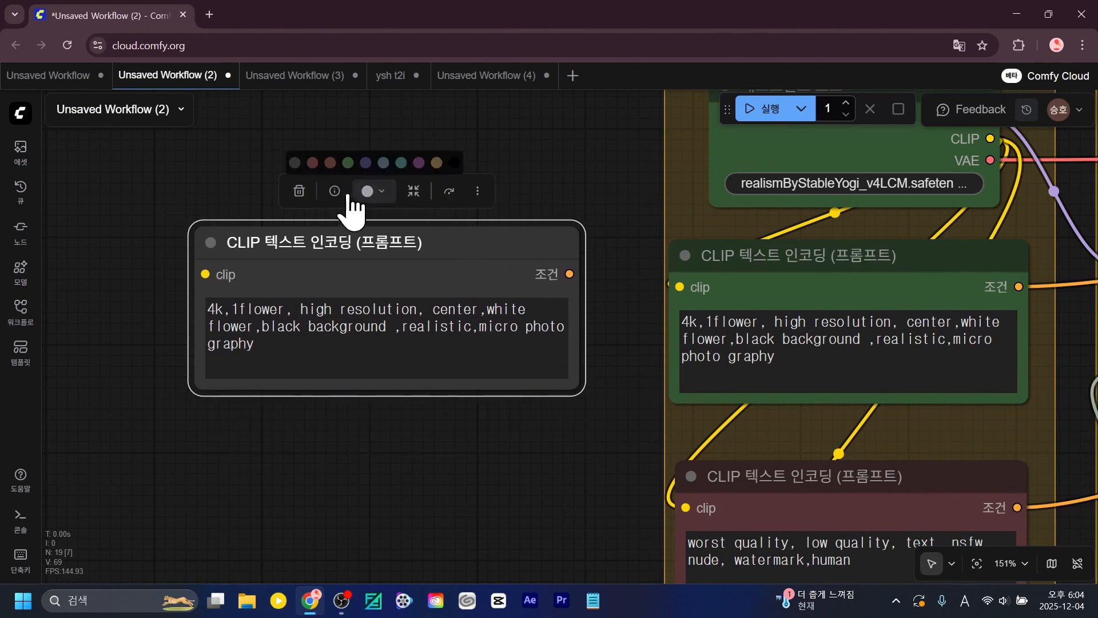
click(347, 164)
Reduce the connected positive prompt to "4k, high resolution" by deleting its flower and background terms, and run the workflow.
drag(541, 388, 126, 371)
scroll(230, 368, up, 4)
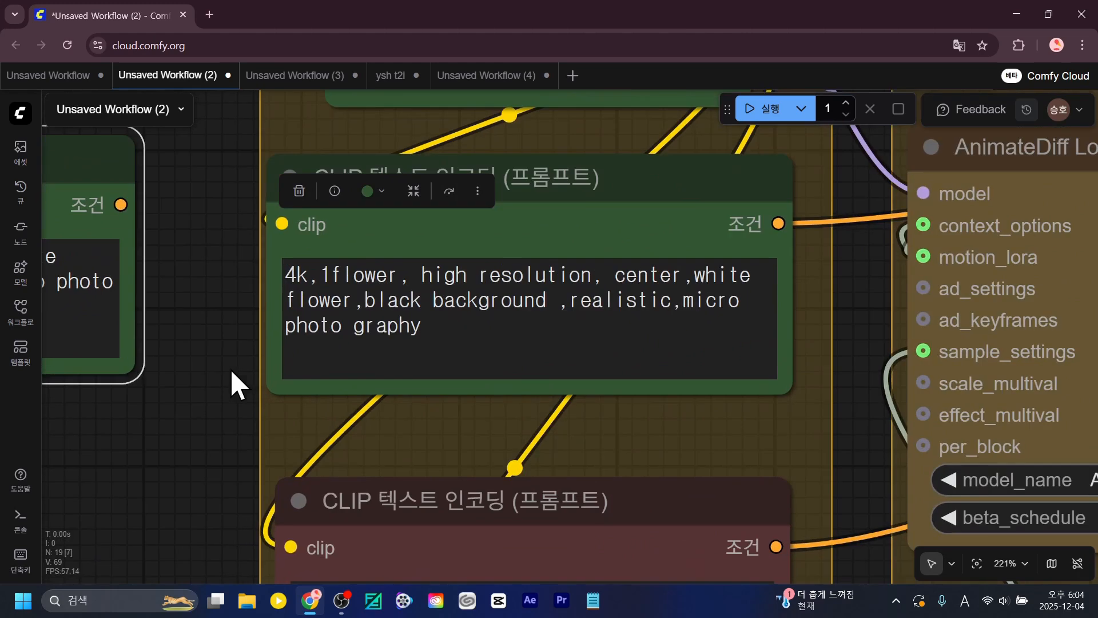
drag(402, 276, 331, 275)
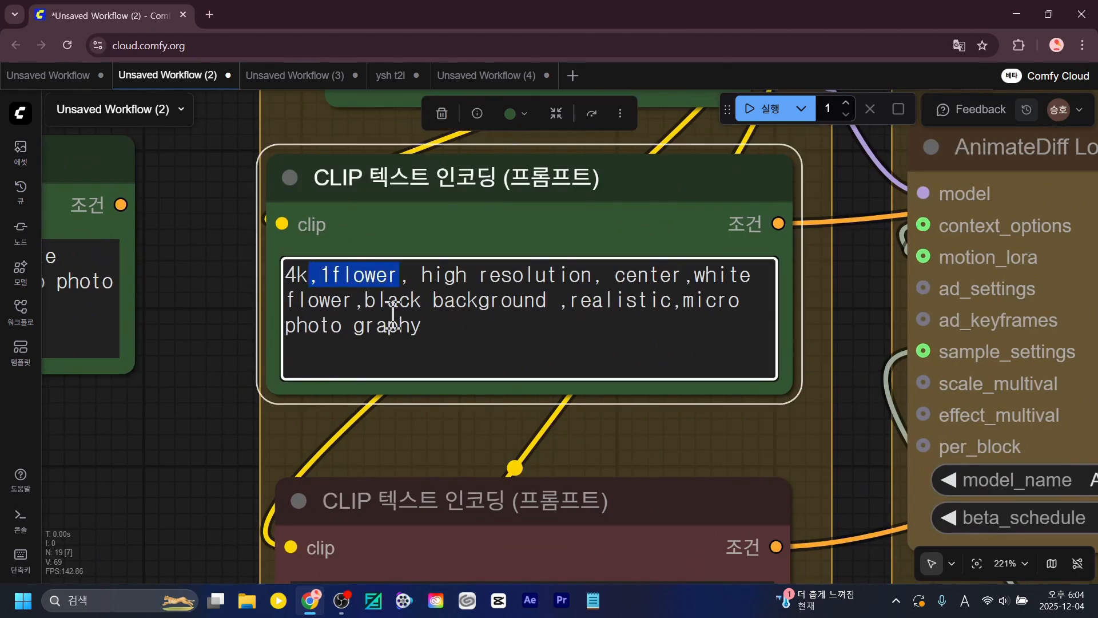
drag(521, 268, 723, 346)
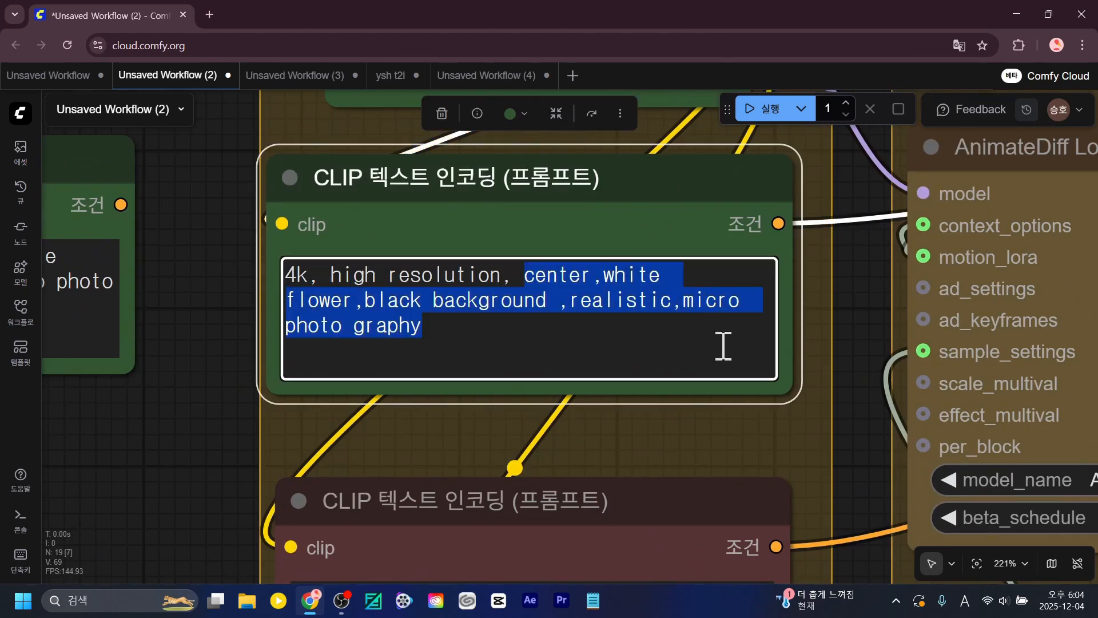
key(BackSpace)
click(764, 109)
Examine the generated video's shape, colours and background against the circular mask and the swirl reference image.
scroll(876, 387, down, 10)
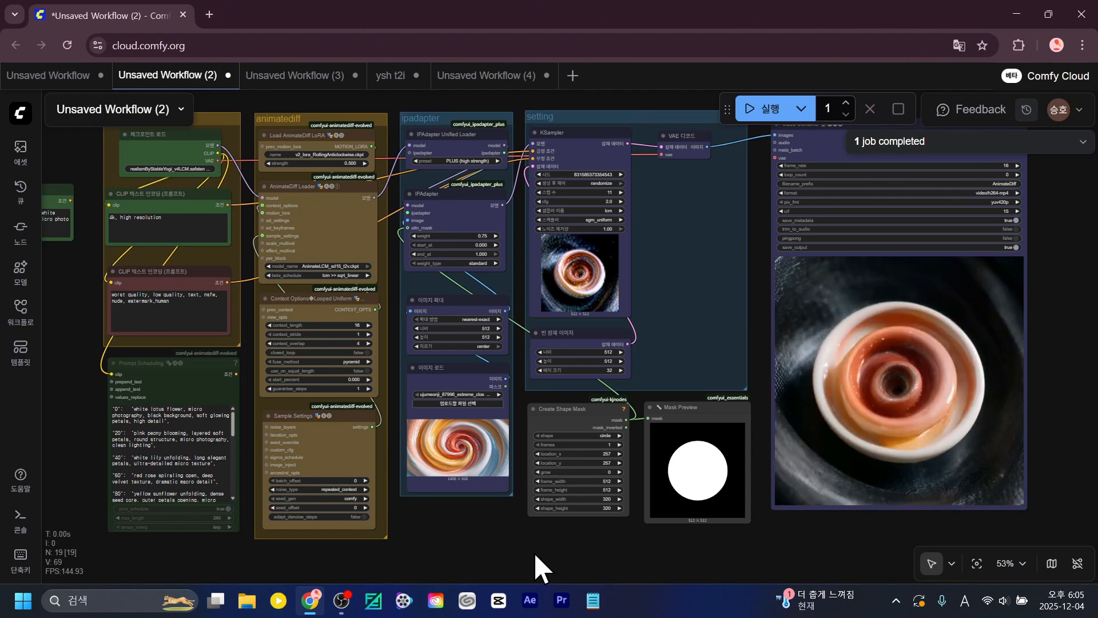
drag(885, 539, 663, 537)
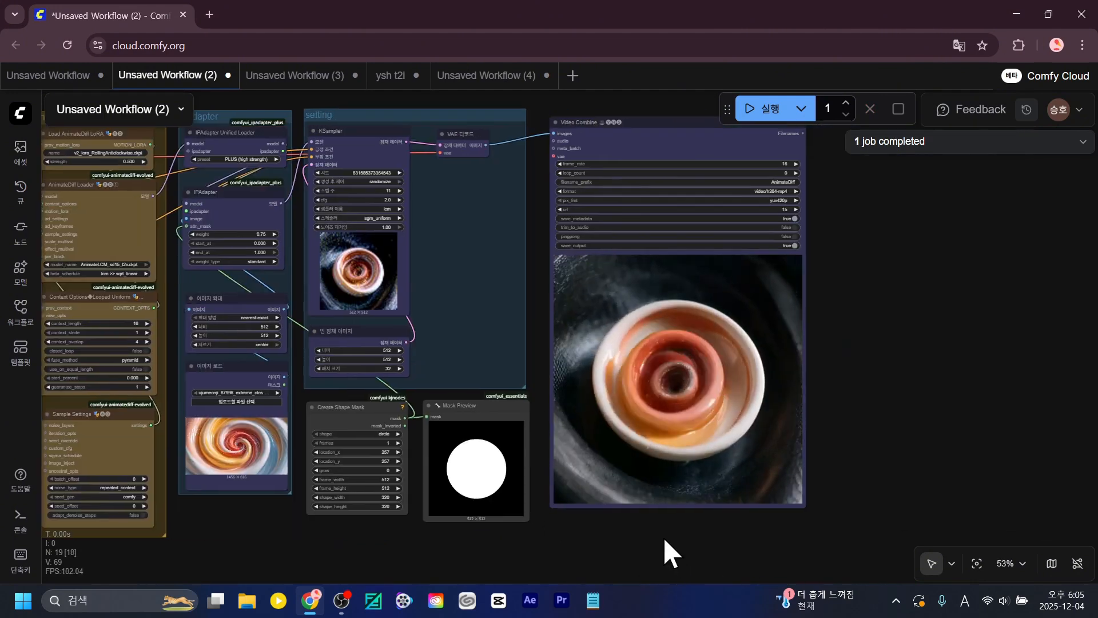
scroll(661, 537, up, 5)
scroll(554, 461, down, 4)
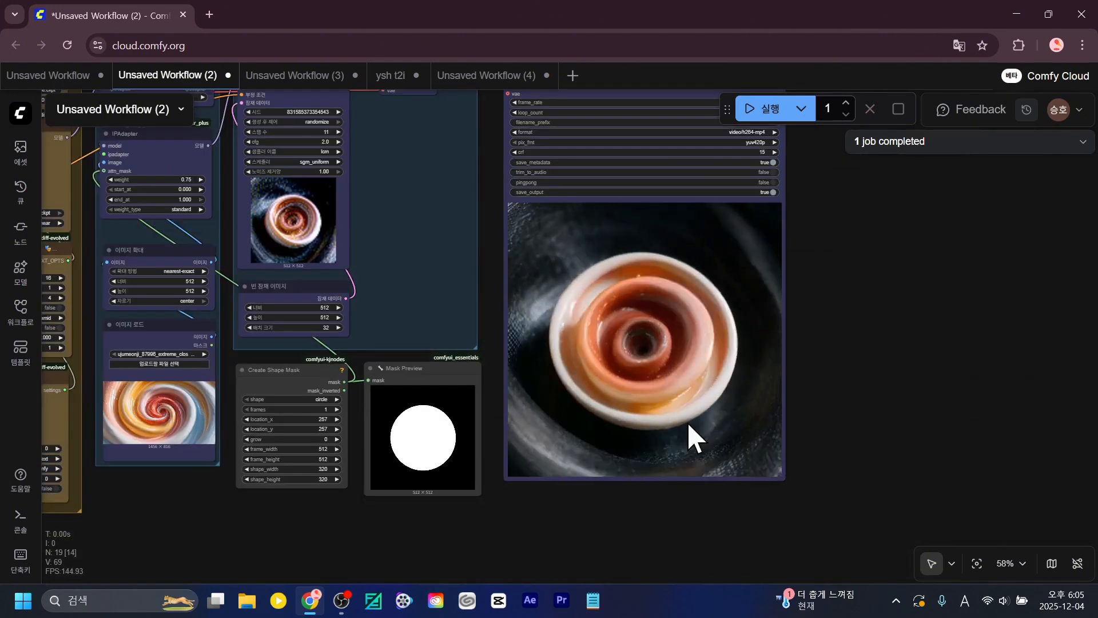
drag(367, 520, 394, 532)
scroll(692, 401, up, 4)
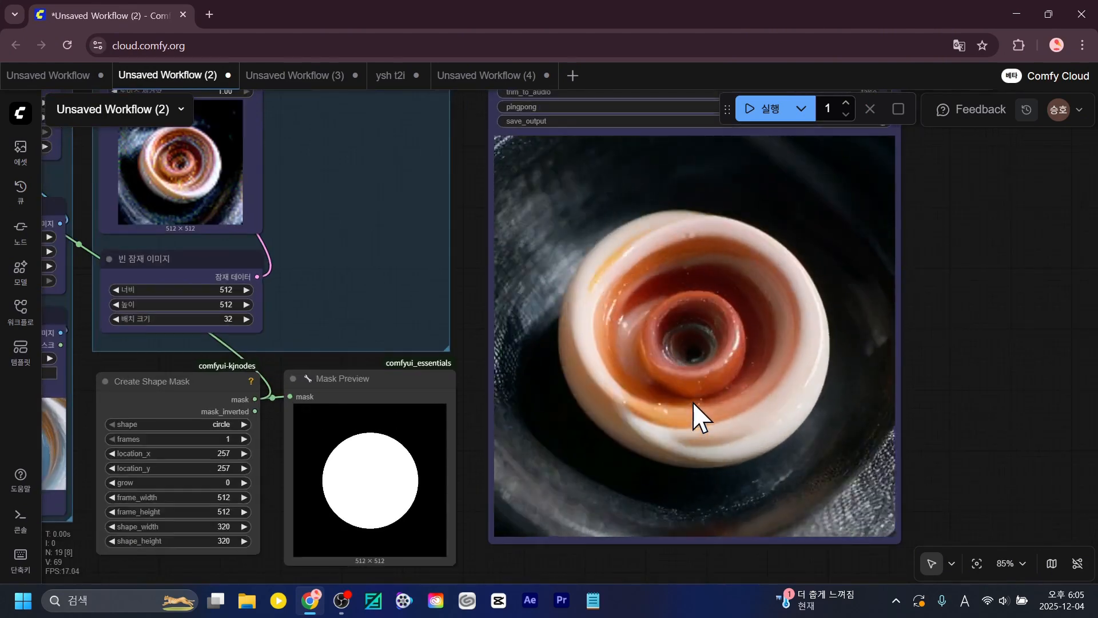
scroll(758, 406, down, 5)
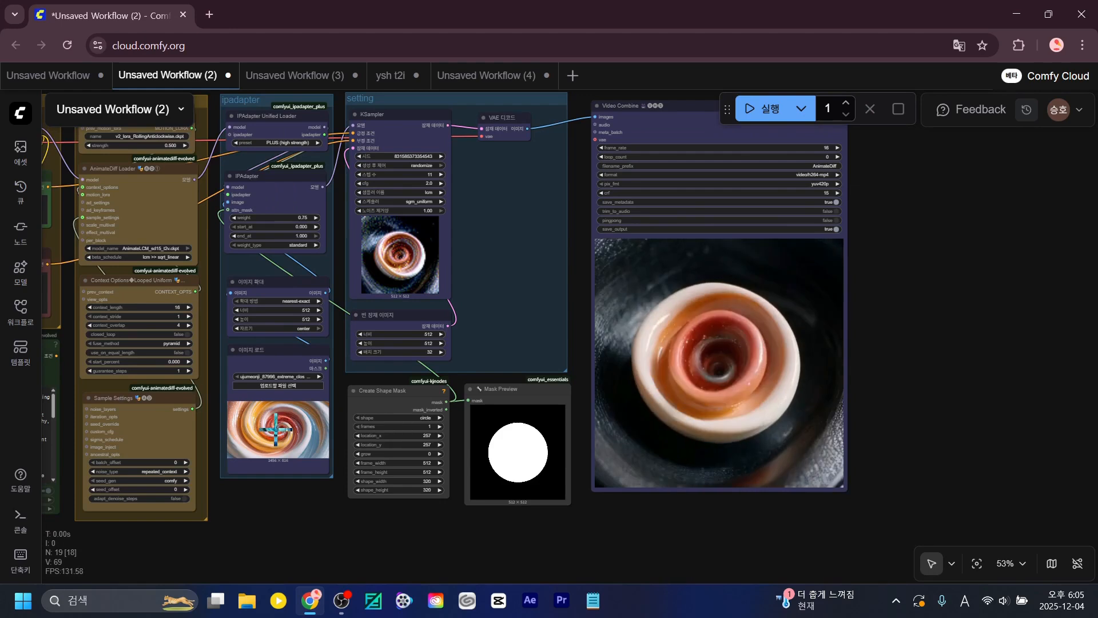
drag(302, 458, 453, 473)
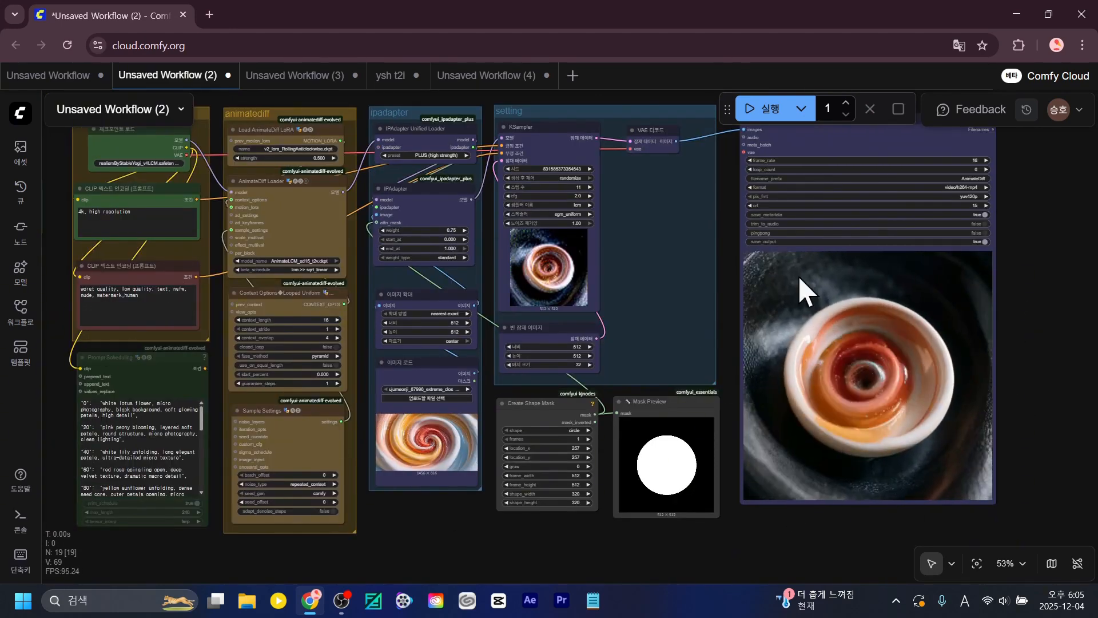
Append "black background" to the connected positive prompt so it reads "4k, high resolution, black background".
scroll(427, 511, up, 4)
drag(426, 511, 818, 578)
scroll(267, 197, up, 5)
drag(269, 188, 281, 437)
click(490, 387)
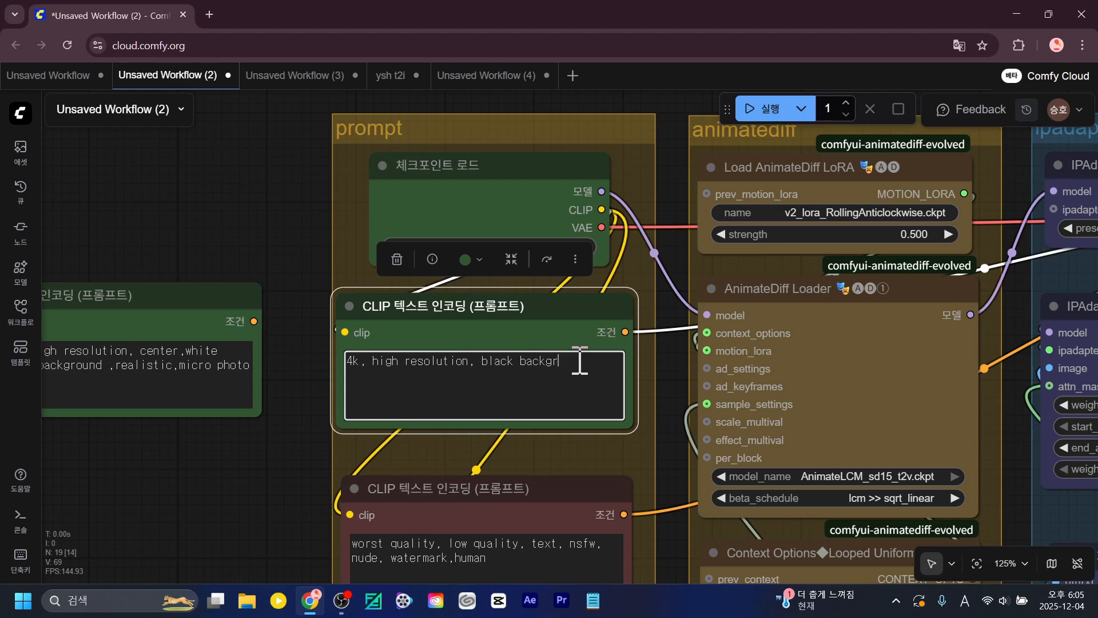
click(632, 220)
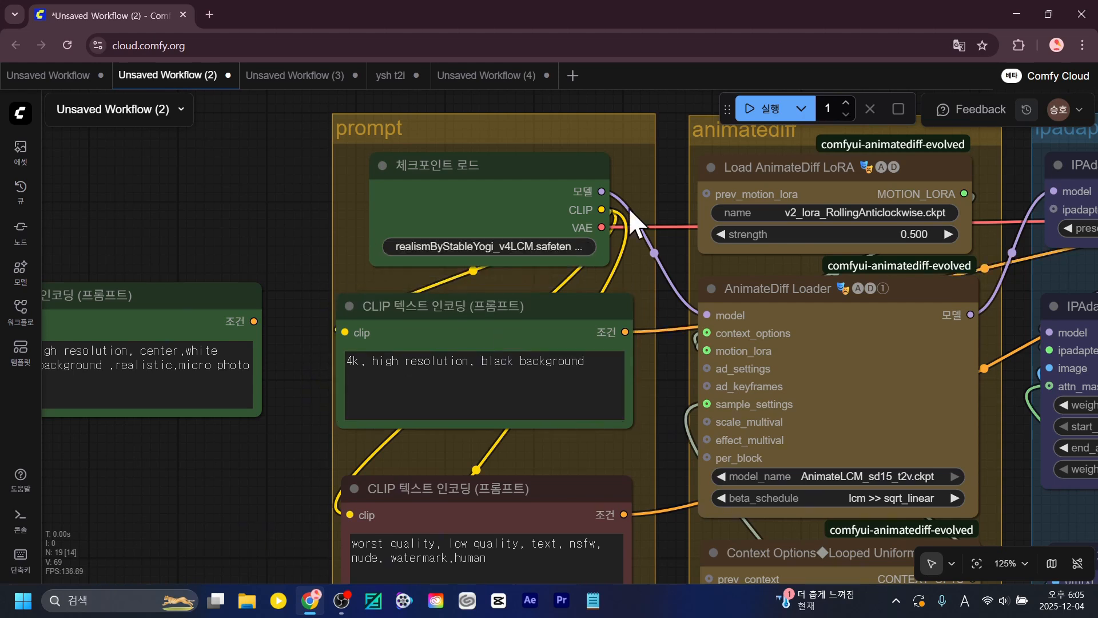
Run the workflow with the edited prompt and bring the whole node graph with the Video Combine output into view.
scroll(290, 450, down, 9)
drag(270, 496, 170, 334)
scroll(187, 372, up, 1)
drag(187, 372, 162, 328)
key(ctrl+Return)
drag(588, 543, 492, 554)
scroll(509, 554, down, 1)
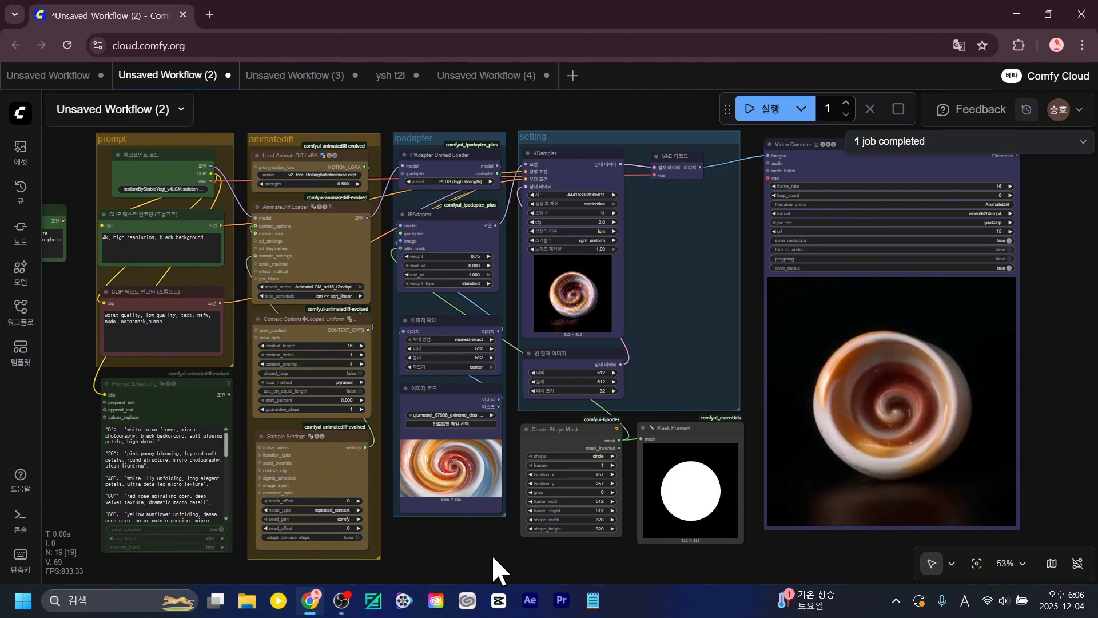
Examine the generated video against the circular mask preview and the Create Shape Mask settings.
scroll(867, 551, up, 7)
drag(867, 551, 529, 558)
scroll(618, 382, down, 7)
drag(556, 492, 615, 534)
scroll(775, 524, up, 2)
scroll(694, 533, down, 2)
scroll(640, 531, up, 5)
drag(716, 495, 563, 569)
scroll(571, 337, up, 5)
scroll(570, 336, down, 9)
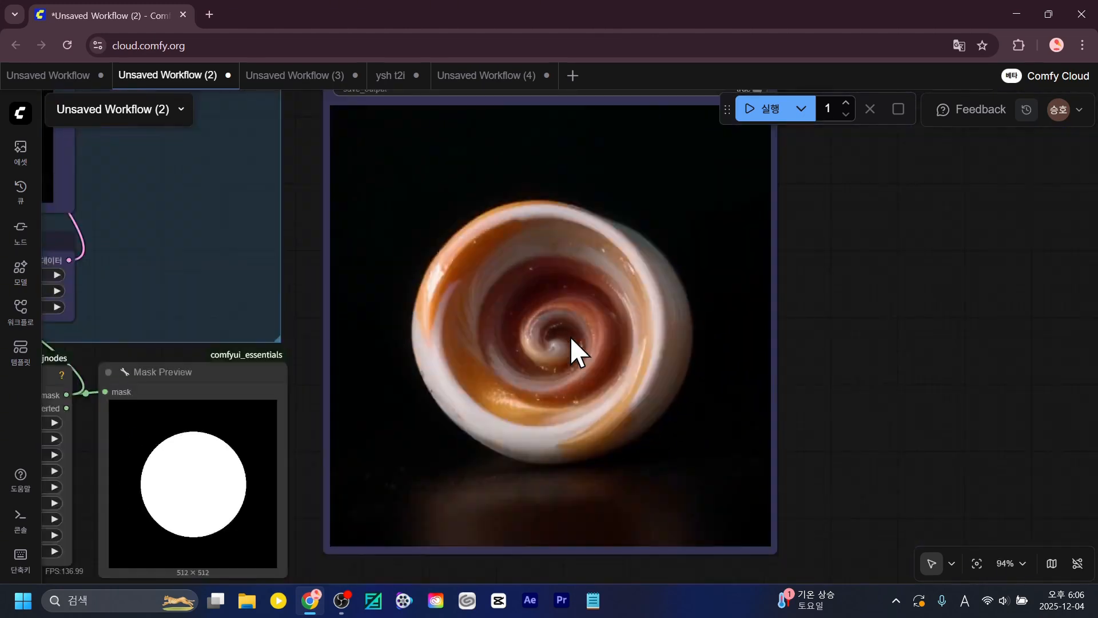
drag(597, 533, 853, 540)
drag(427, 517, 499, 557)
drag(534, 413, 528, 418)
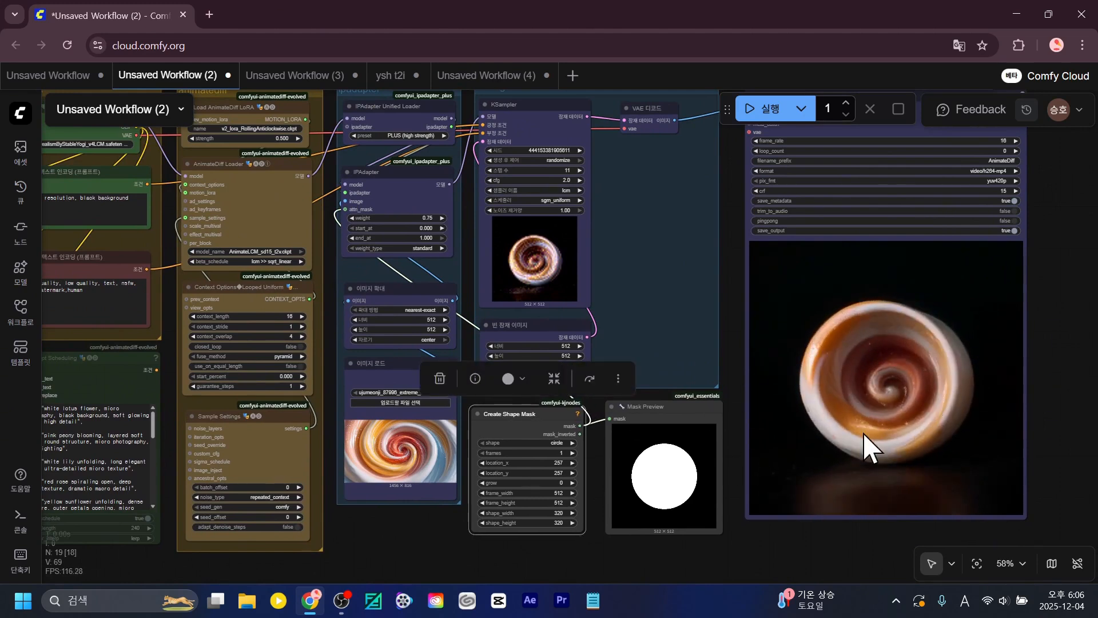
drag(821, 552, 924, 537)
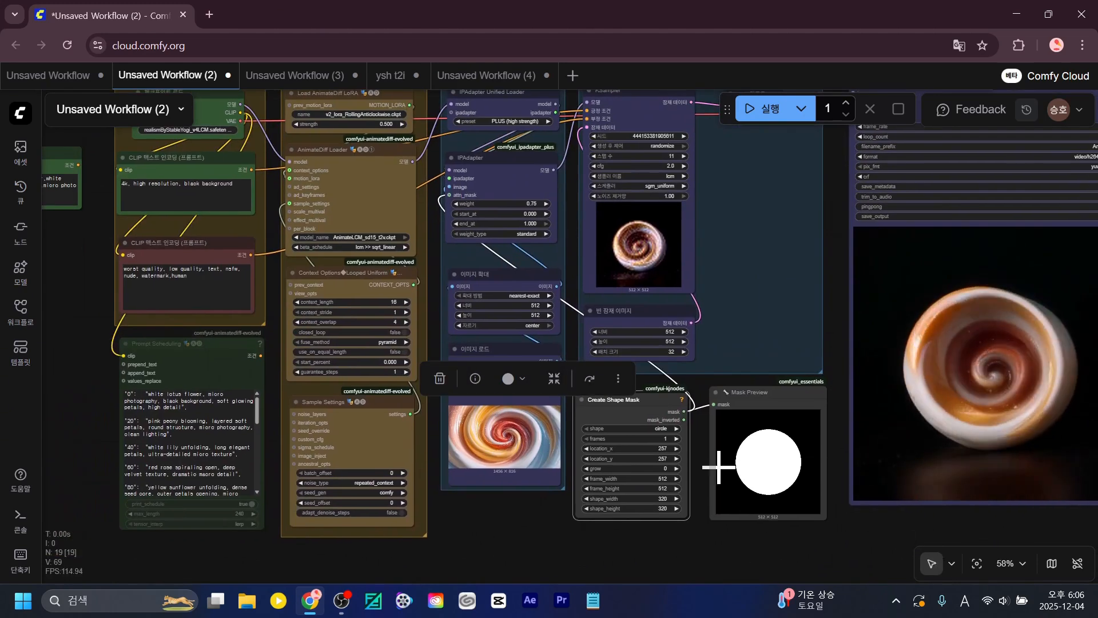
scroll(694, 527, up, 5)
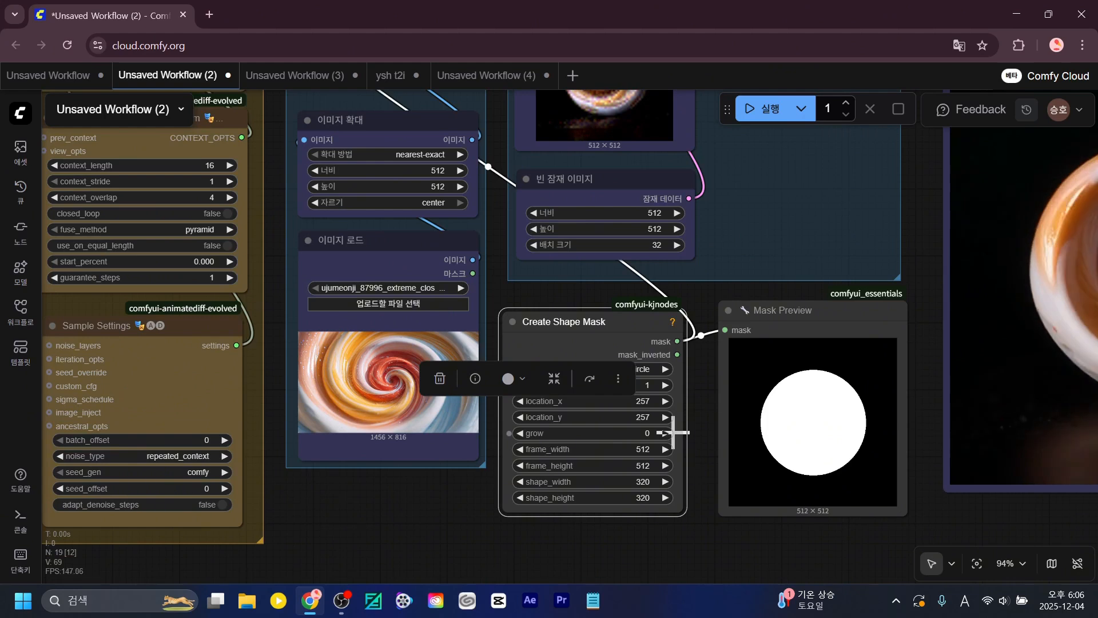
Switch to the Unsaved Workflow (4) graph and move the Mask Preview node farther away from Create Shape Mask.
click(491, 80)
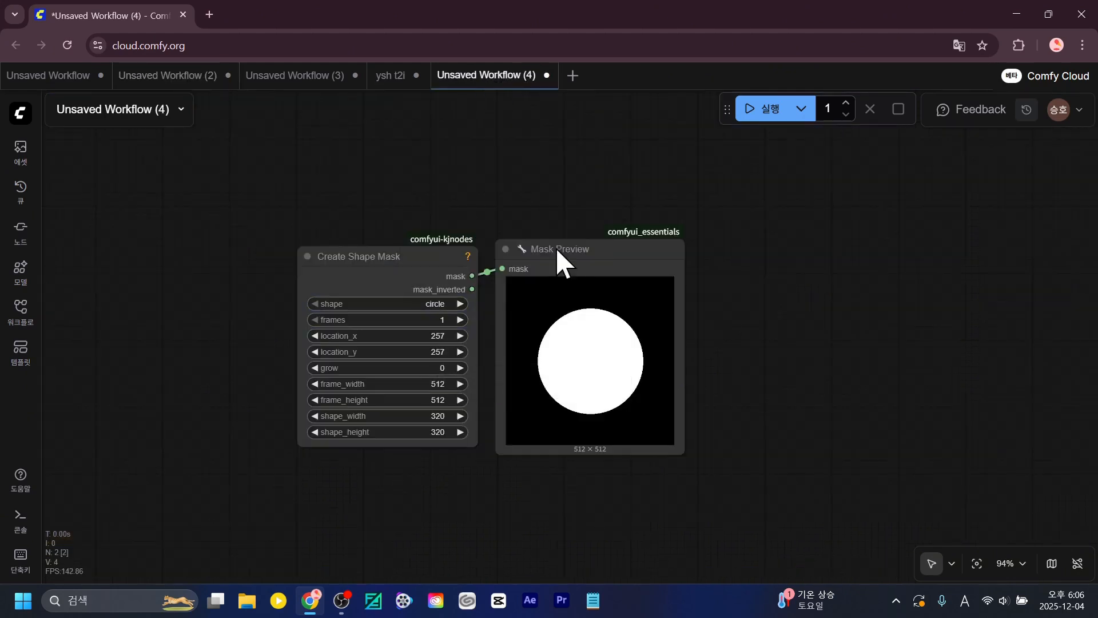
drag(594, 263, 794, 248)
drag(609, 383, 715, 342)
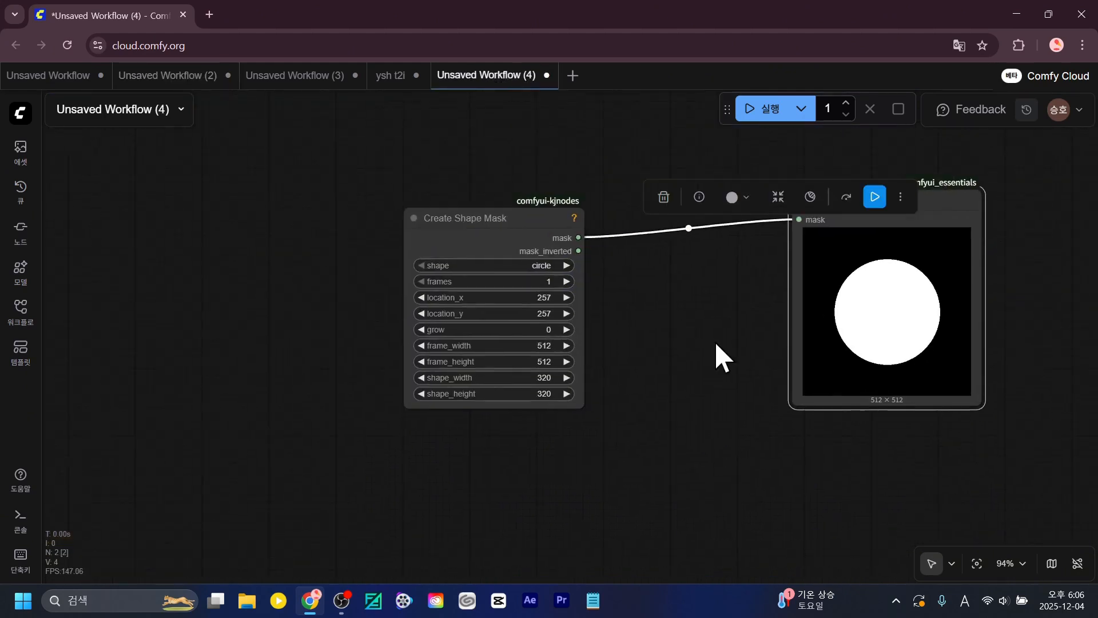
Set frames to 32 and grow to 20 in the Create Shape Mask node.
scroll(715, 341, up, 6)
drag(571, 332, 716, 382)
scroll(715, 383, up, 4)
click(635, 322)
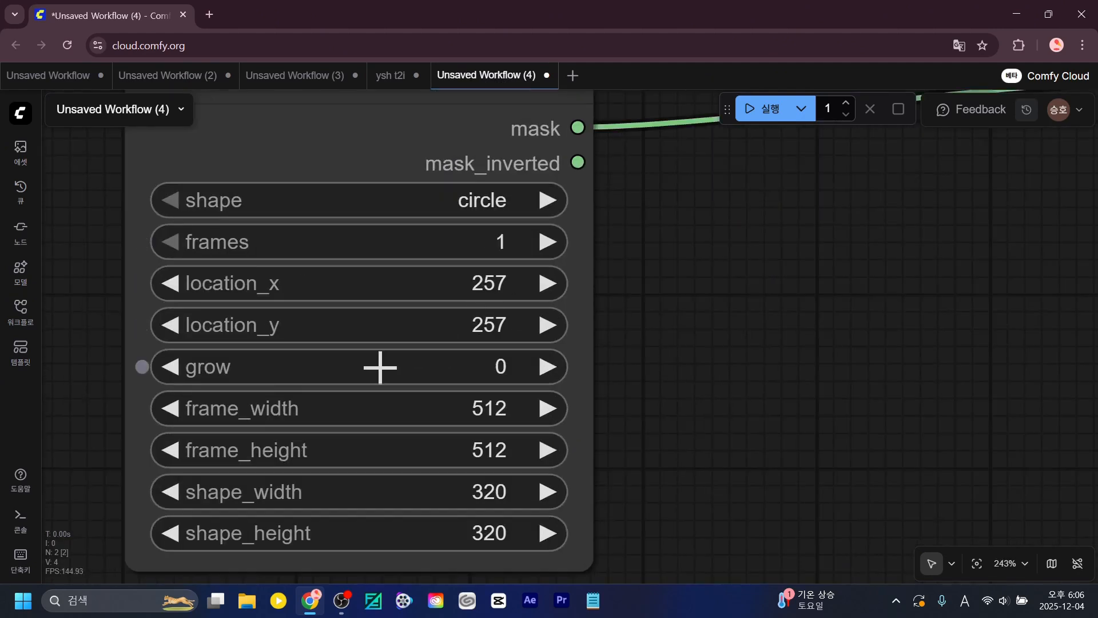
click(504, 241)
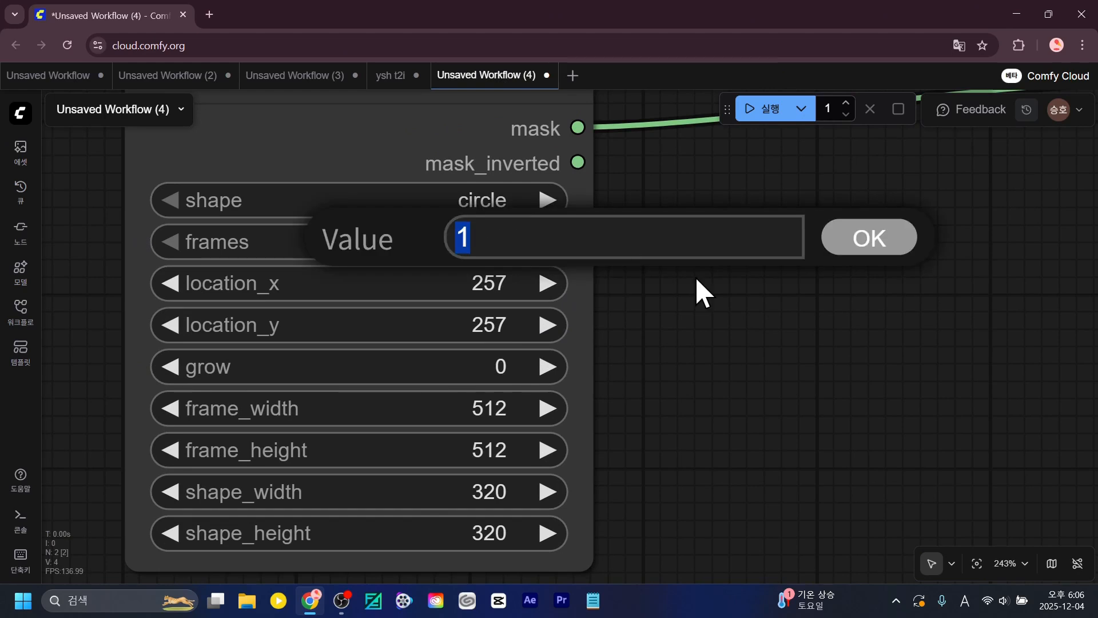
text(32)
key(Return)
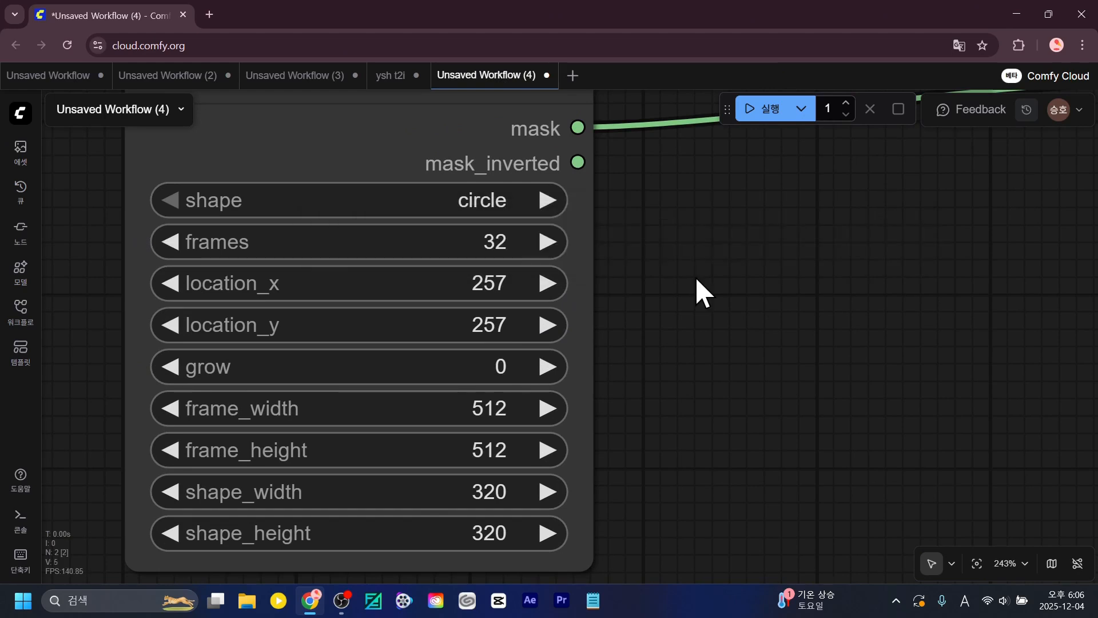
click(492, 366)
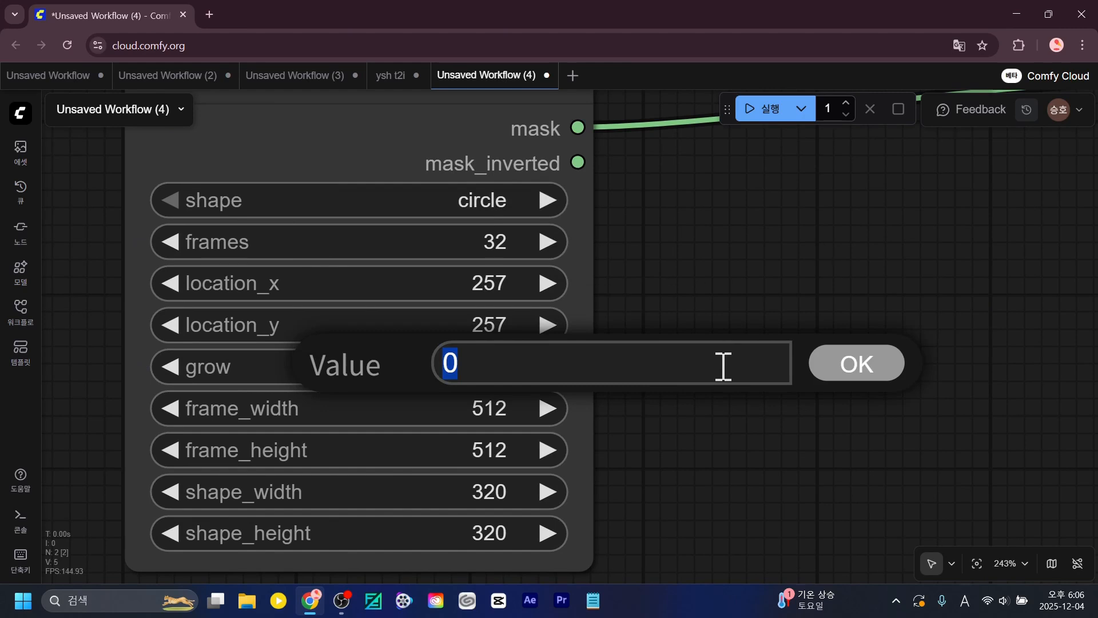
text(20)
key(Return)
Set both shape_width and shape_height of the Create Shape Mask node to 120.
scroll(721, 366, down, 3)
scroll(684, 452, up, 2)
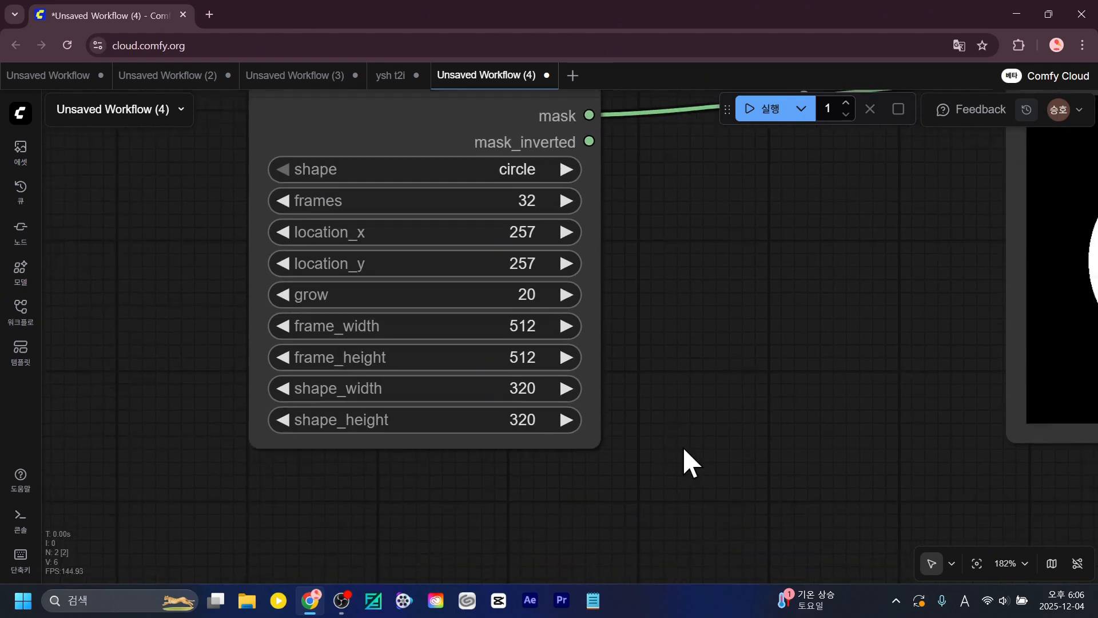
click(497, 376)
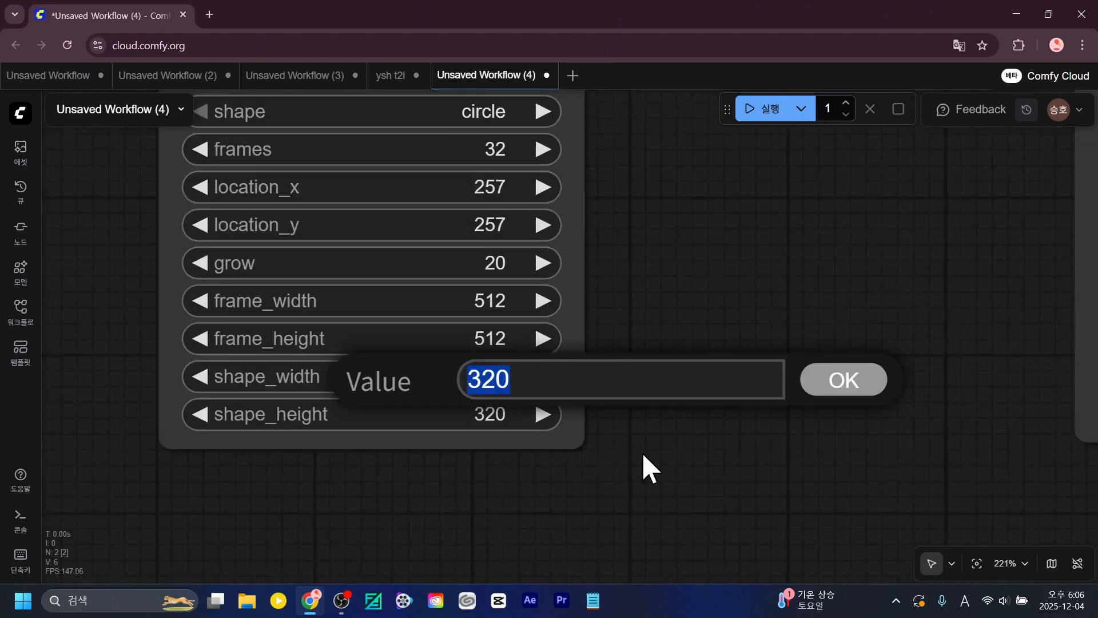
text(129)
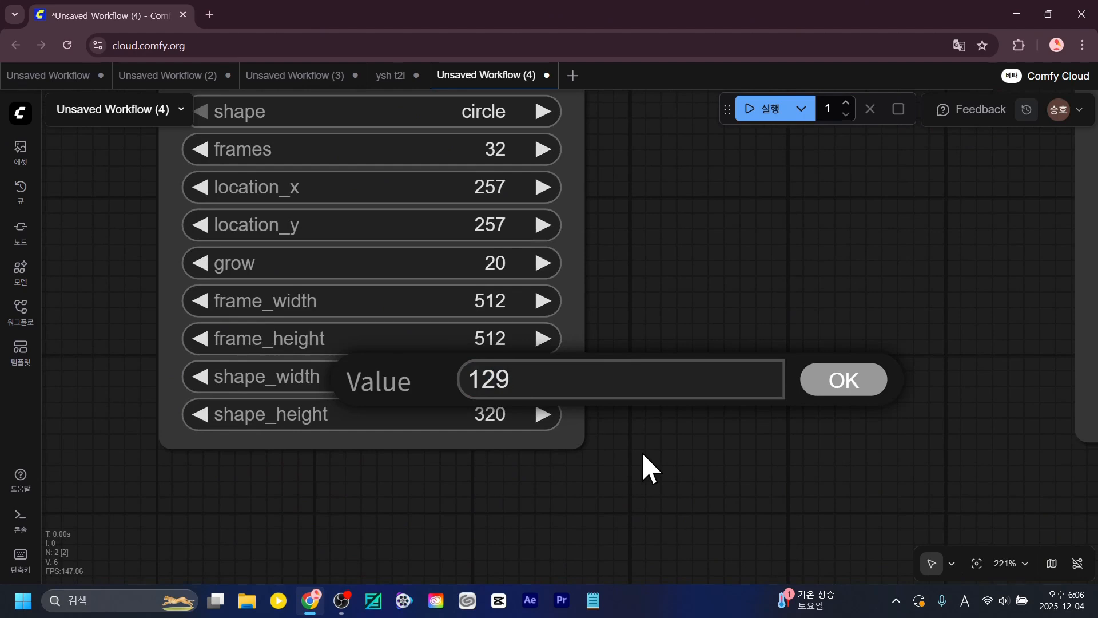
key(BackSpace)
text(0)
key(Return)
click(487, 417)
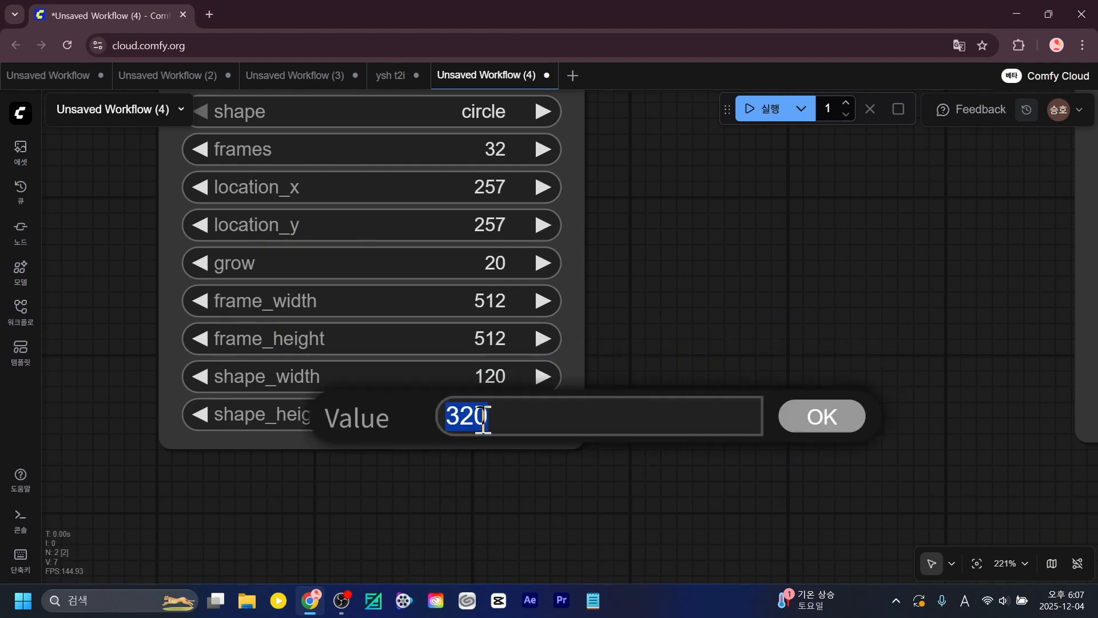
text(120)
key(Return)
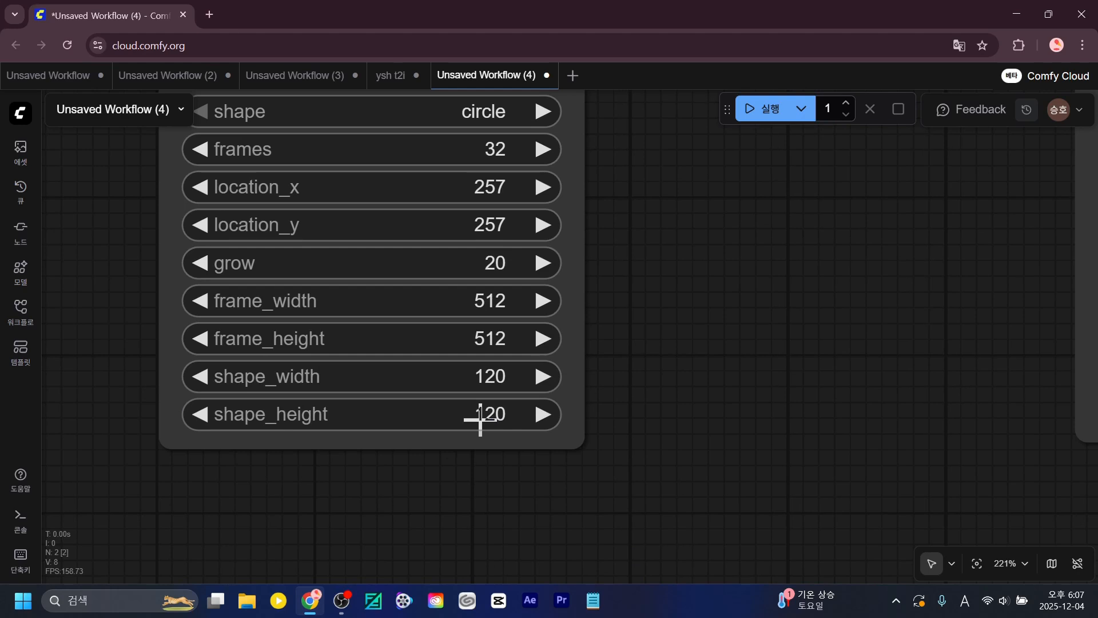
Enlarge the Mask Preview node beside Create Shape Mask and run the workflow to preview the 32-frame growing circle.
scroll(795, 231, down, 7)
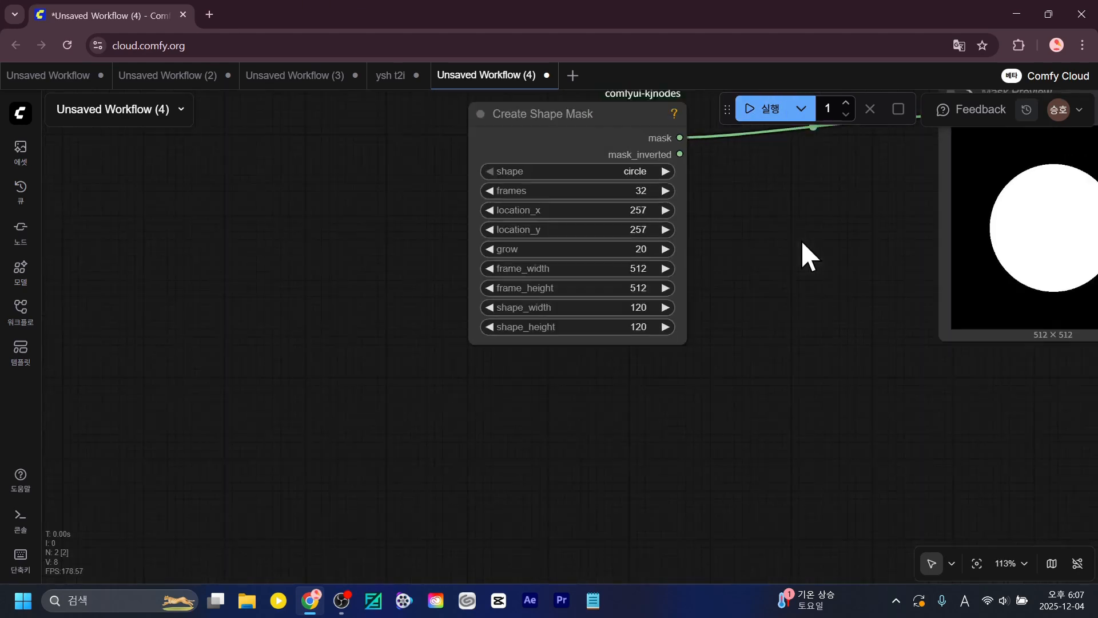
drag(938, 166, 657, 277)
drag(781, 223, 660, 232)
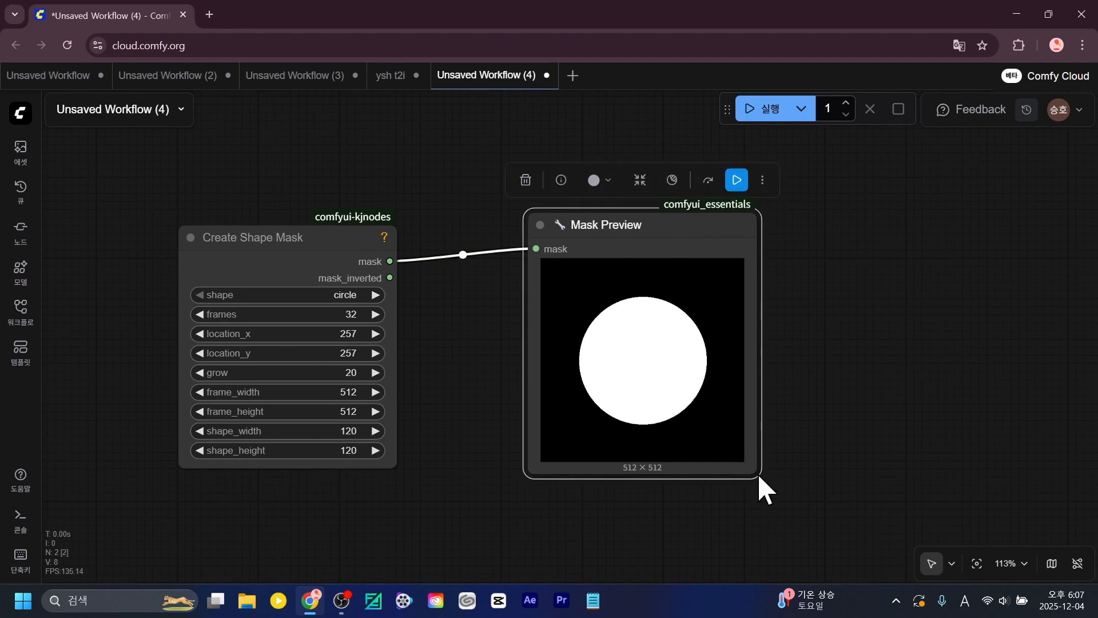
drag(756, 472, 916, 575)
drag(1038, 464, 935, 418)
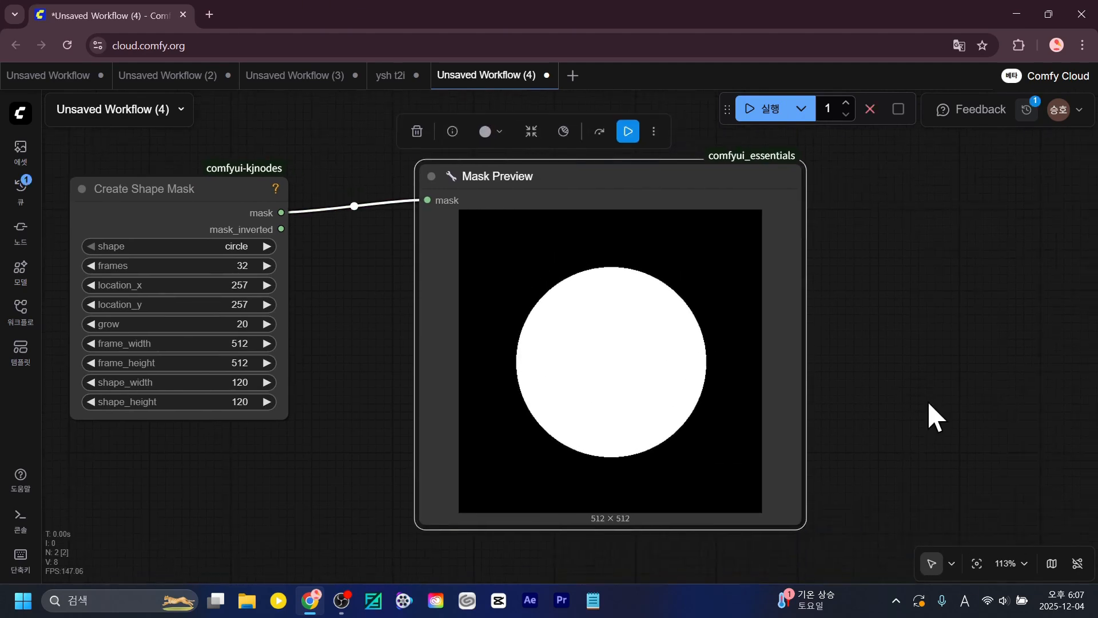
drag(166, 204, 182, 245)
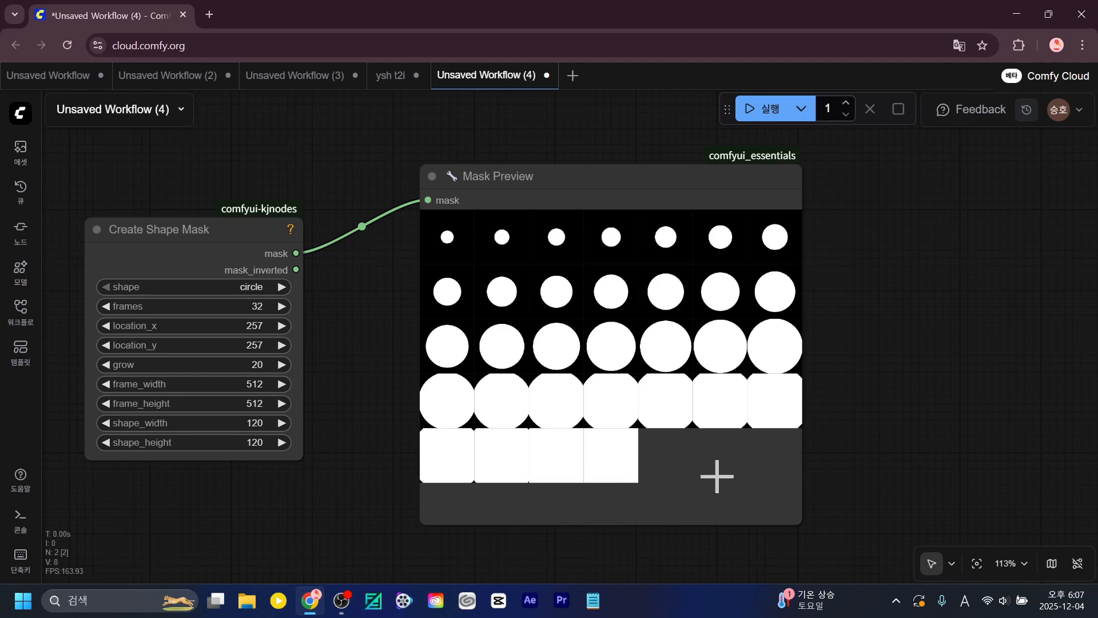
Select the Create Shape Mask and Mask Preview nodes together and copy them.
drag(593, 194, 588, 175)
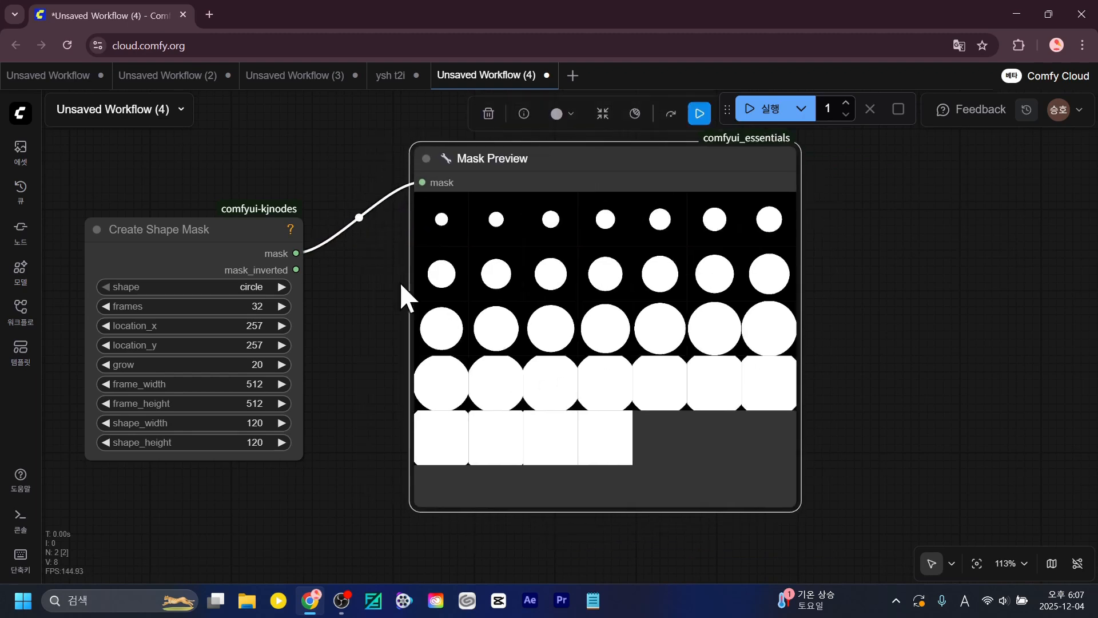
drag(369, 313, 548, 321)
scroll(548, 321, down, 3)
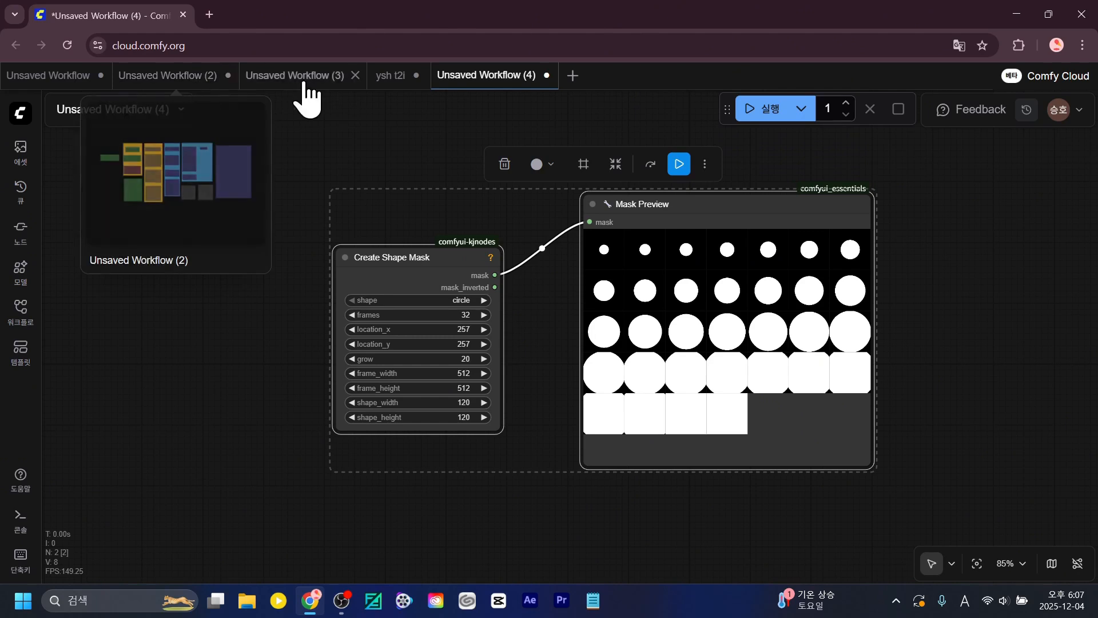
Switch to Unsaved Workflow (2) and delete its old Create Shape Mask and Mask Preview nodes.
click(197, 83)
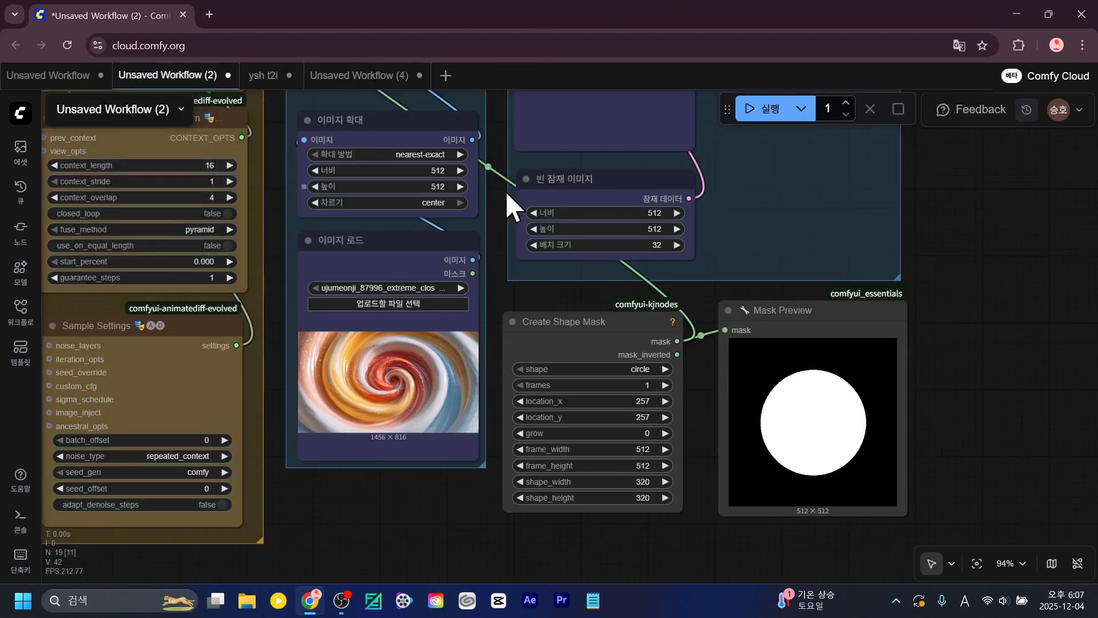
scroll(452, 520, down, 4)
drag(452, 520, 362, 441)
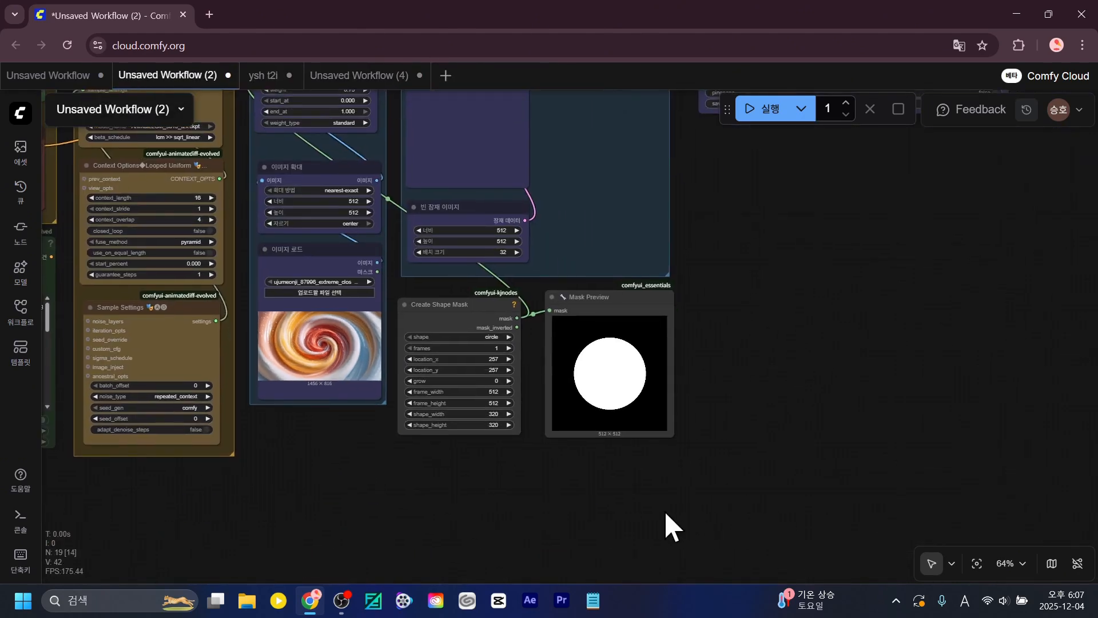
drag(659, 496, 523, 327)
key(Delete)
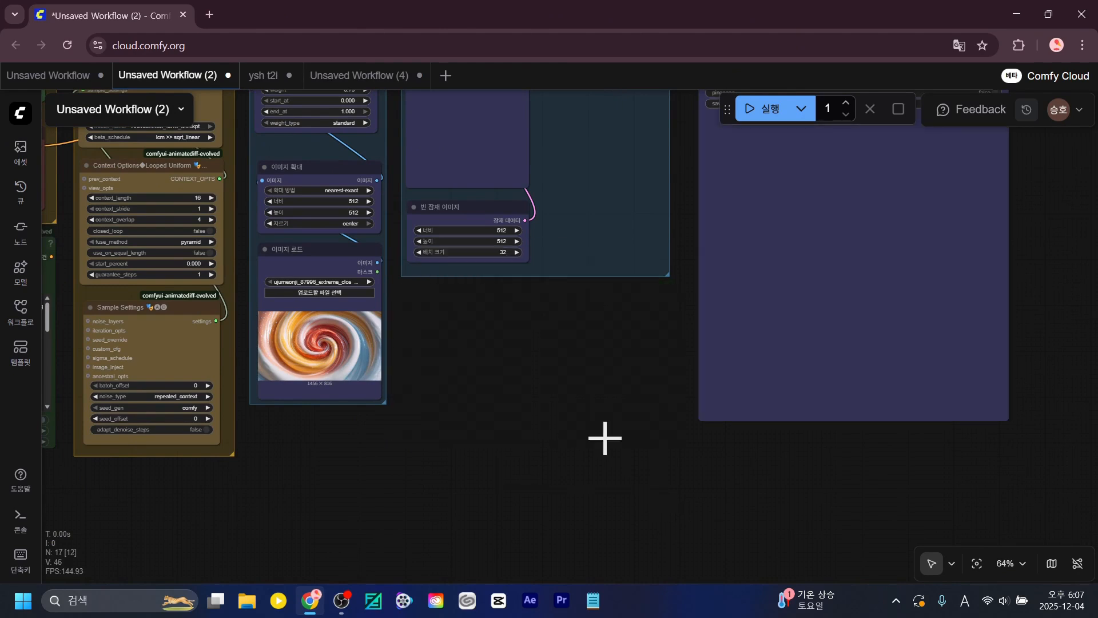
Paste the copied Create Shape Mask and Mask Preview nodes and place them below the setting group.
key(ctrl+z)
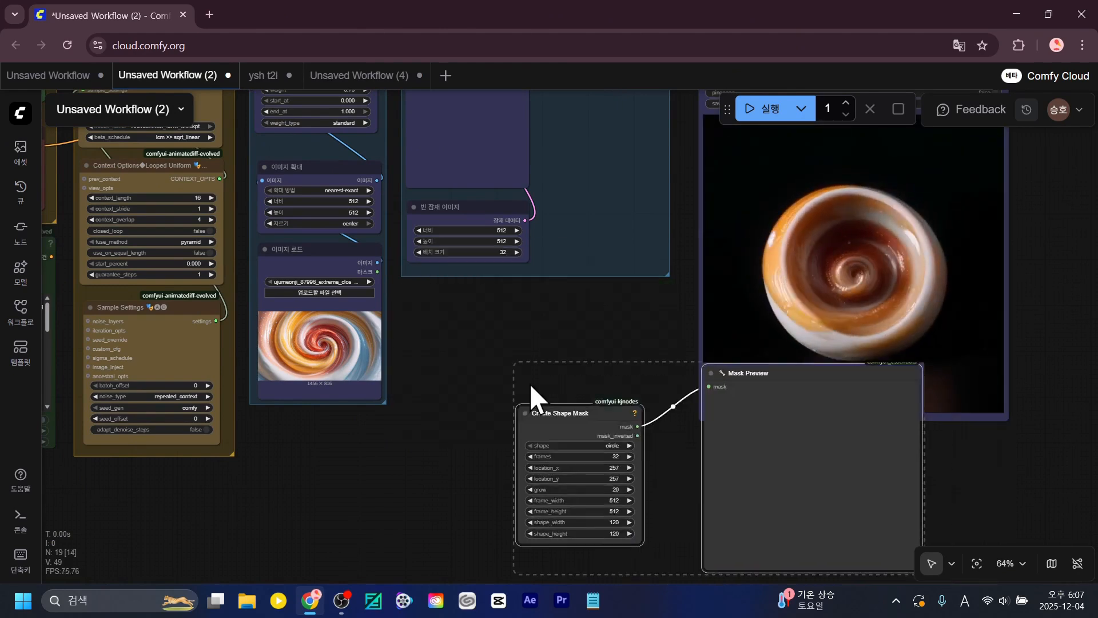
drag(566, 410, 452, 319)
scroll(359, 469, down, 3)
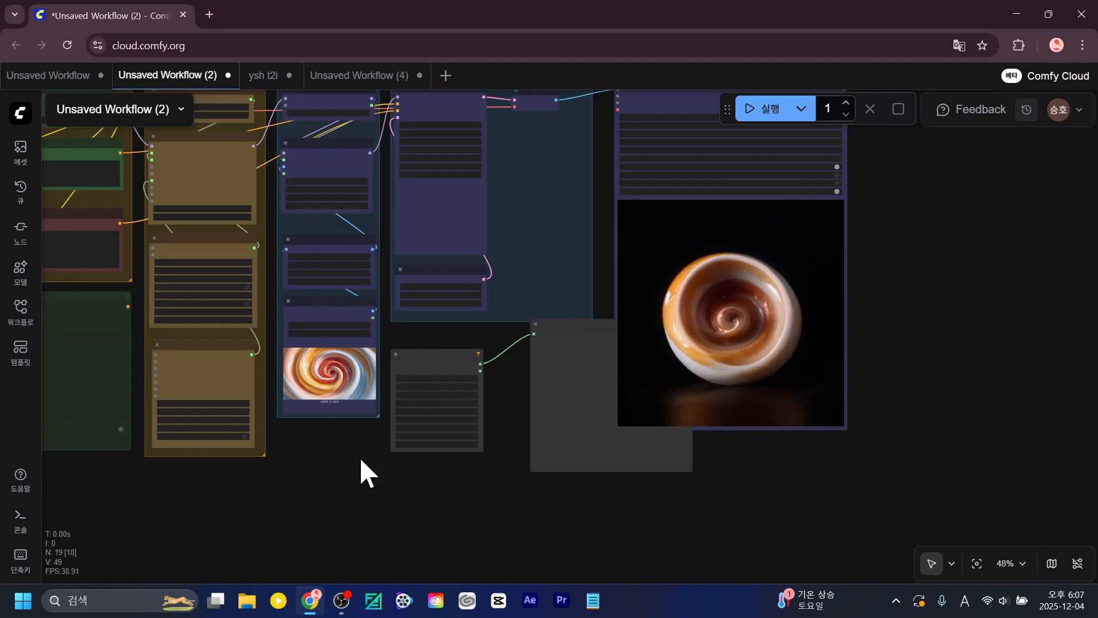
drag(359, 456, 423, 507)
Move Create Shape Mask up near the IPAdapter and connect its mask output to the IPAdapter's attn_mask input.
drag(509, 388, 398, 140)
scroll(554, 148, up, 7)
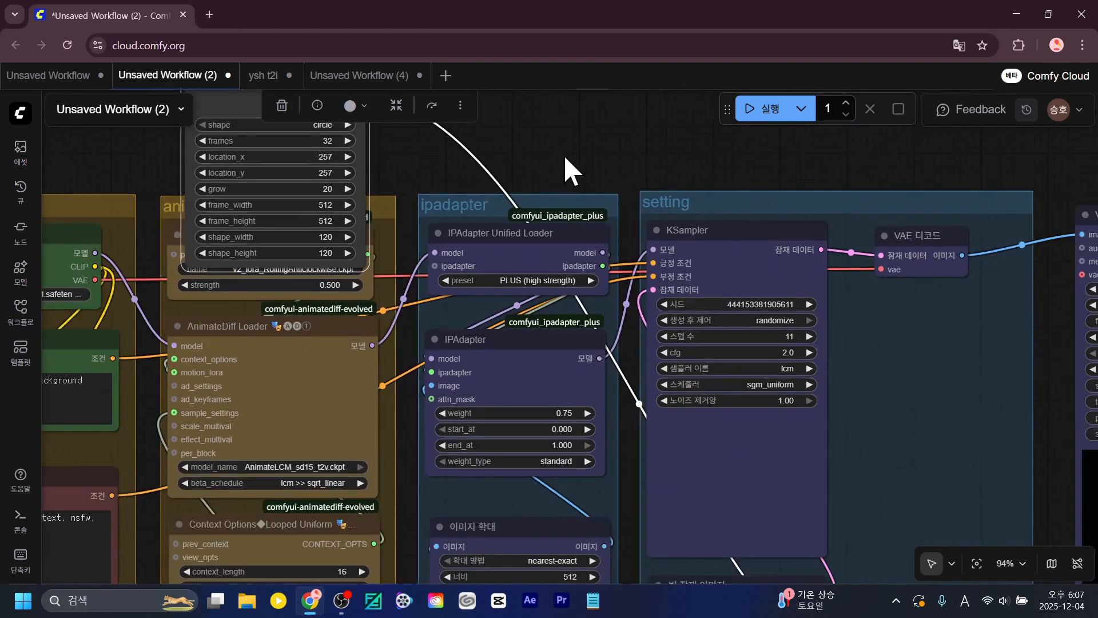
drag(564, 154, 529, 235)
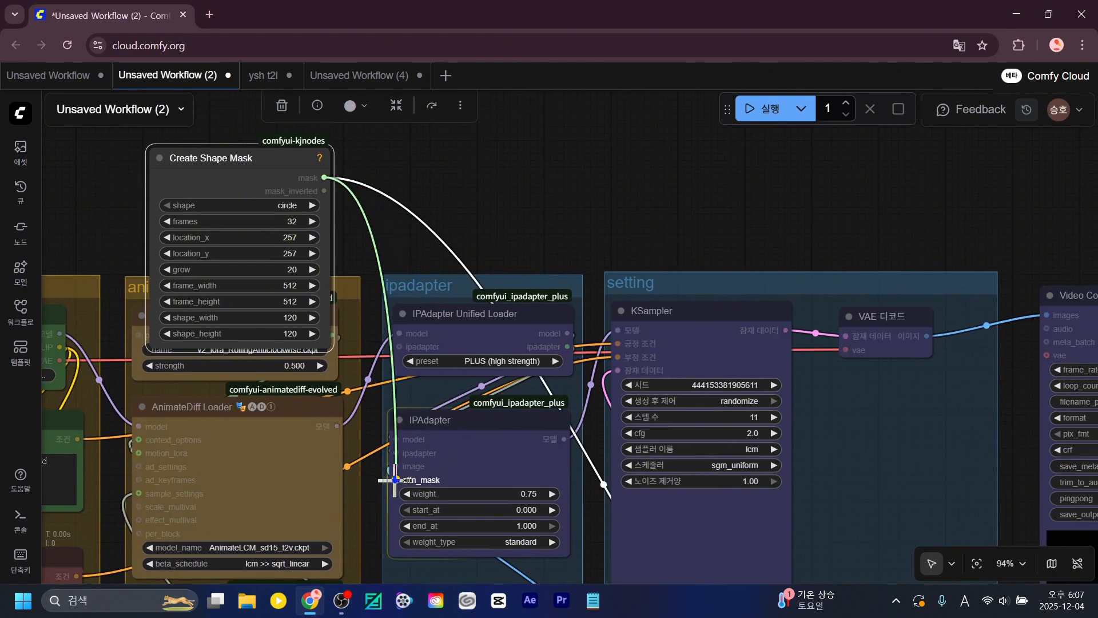
scroll(554, 222, down, 8)
Place Create Shape Mask below the setting group beside Mask Preview, and space the Video Combine node clear of the preview.
drag(336, 171, 527, 431)
drag(610, 427, 580, 435)
drag(738, 212, 789, 201)
drag(634, 207, 667, 204)
drag(703, 252, 705, 227)
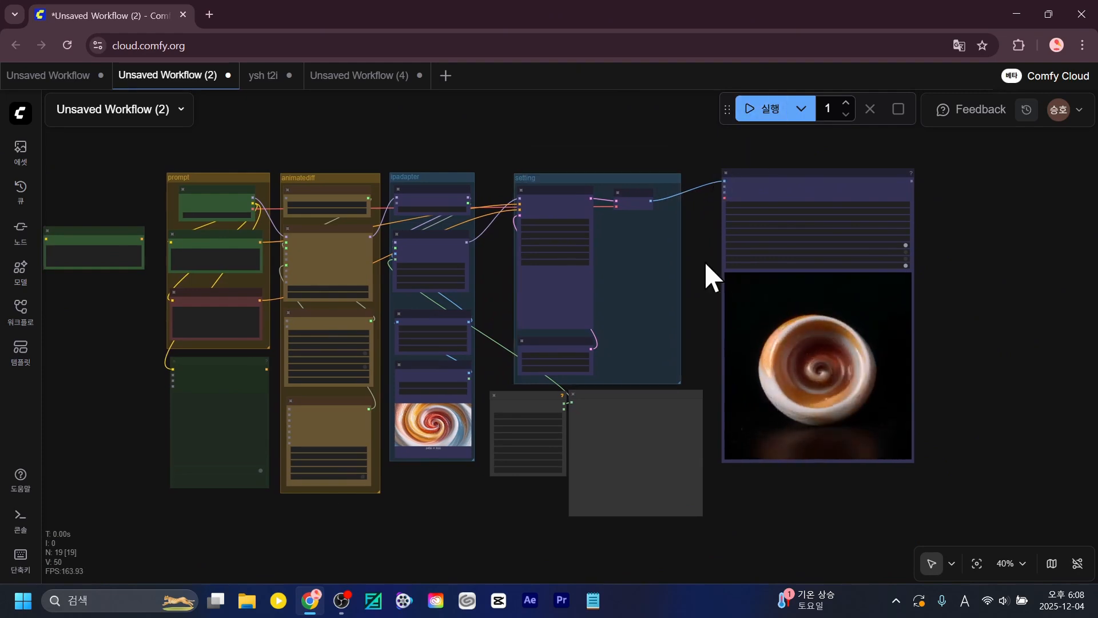
Run the workflow with the growing mask and compare the mask's frames setting with the empty latent image's batch size.
scroll(704, 261, up, 5)
drag(715, 245, 742, 198)
scroll(712, 365, up, 3)
drag(738, 352, 845, 205)
scroll(532, 506, up, 4)
click(490, 257)
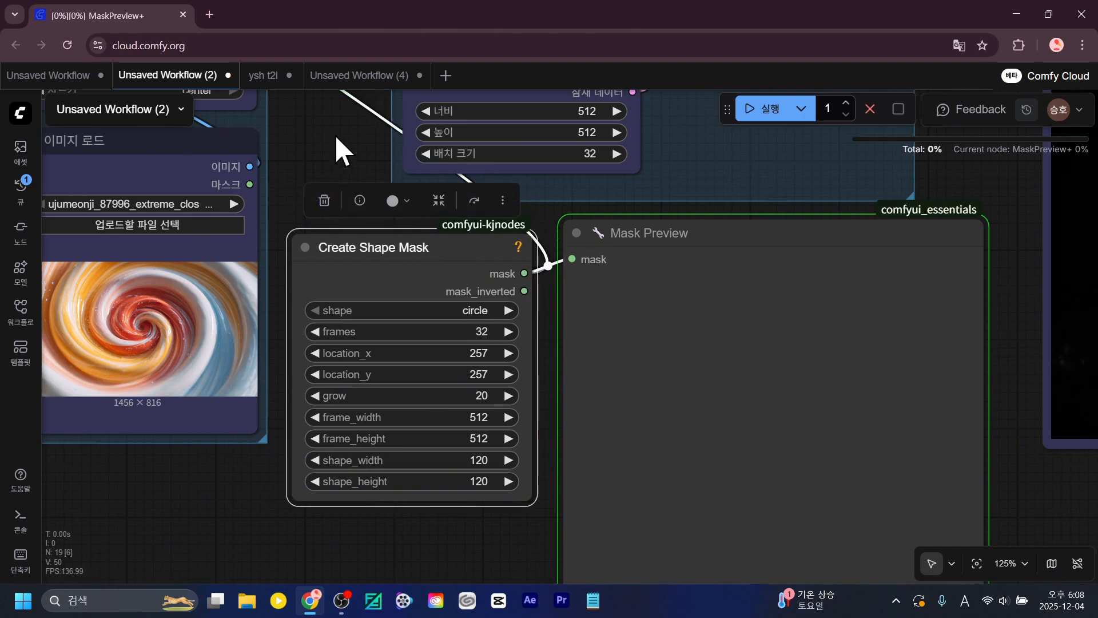
drag(342, 150, 350, 335)
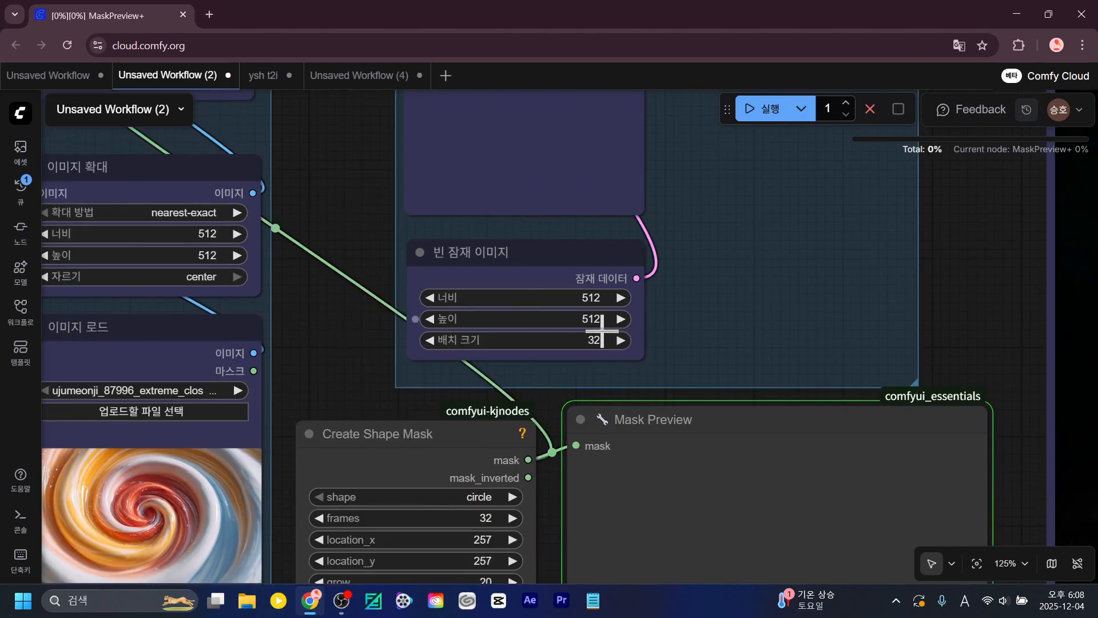
click(557, 260)
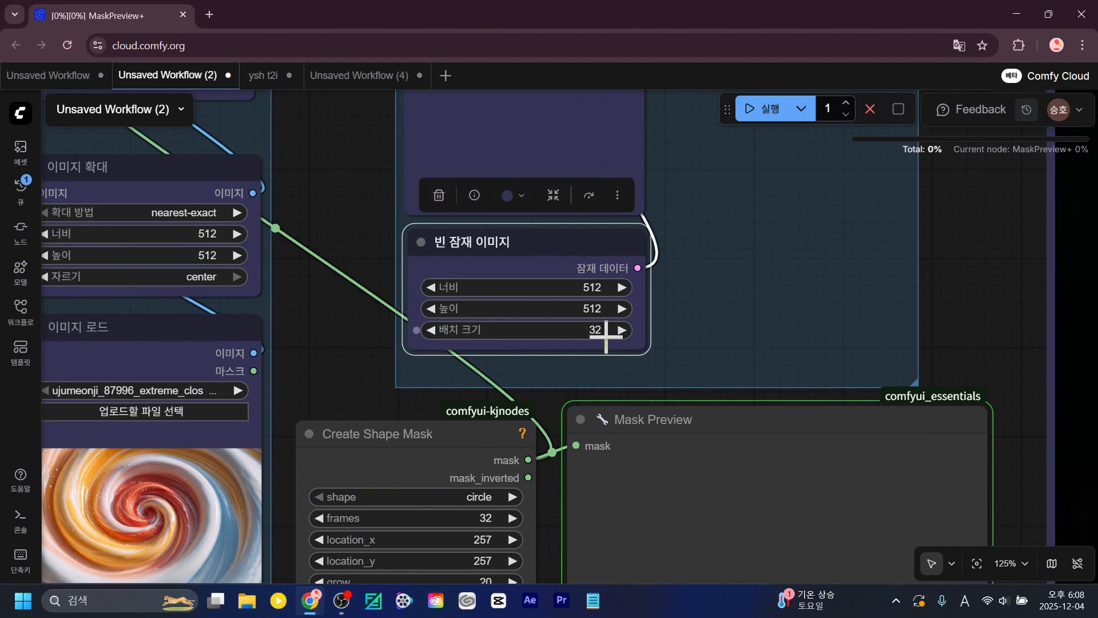
scroll(347, 361, down, 6)
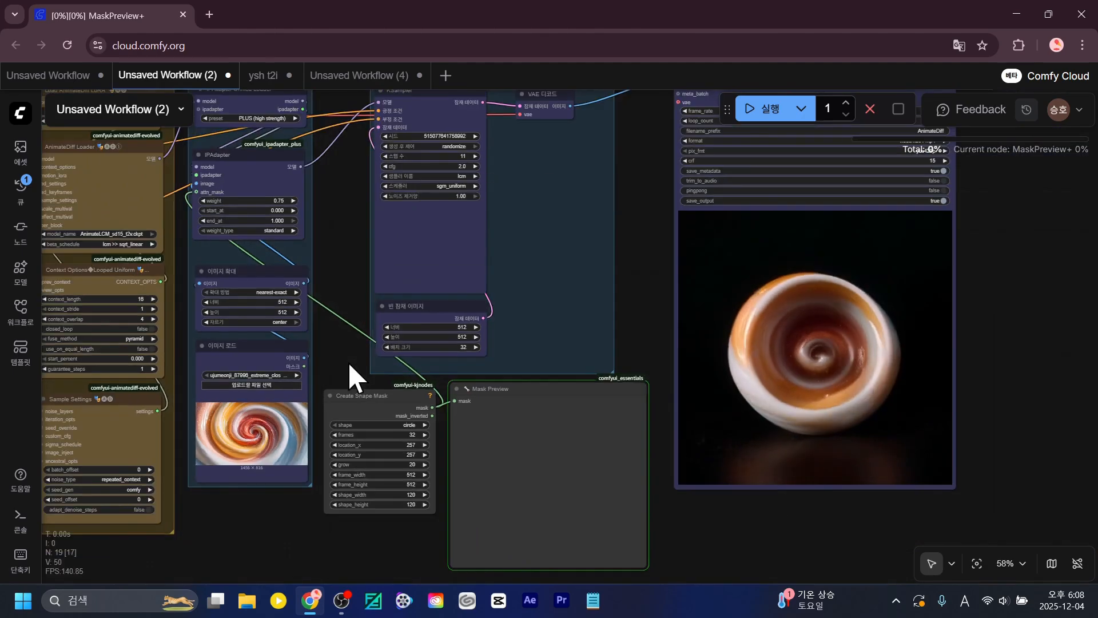
Check the prompts and compare the generated swirl video with the growing circle mask frames while the run finishes.
scroll(368, 303, up, 5)
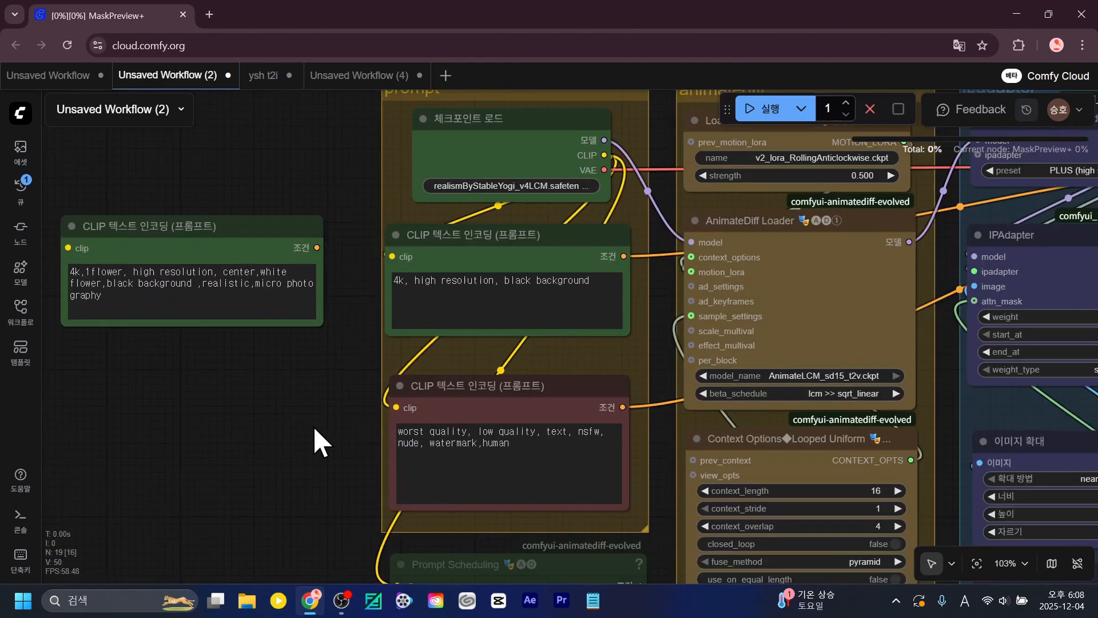
drag(313, 425, 312, 279)
scroll(304, 338, down, 3)
scroll(312, 344, up, 4)
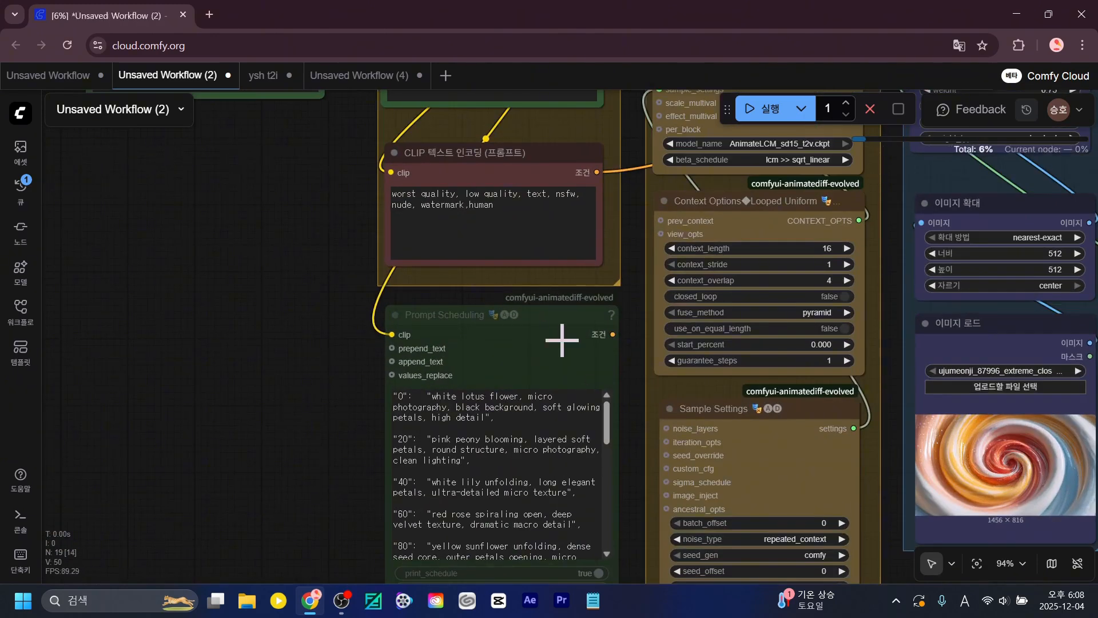
scroll(257, 334, down, 5)
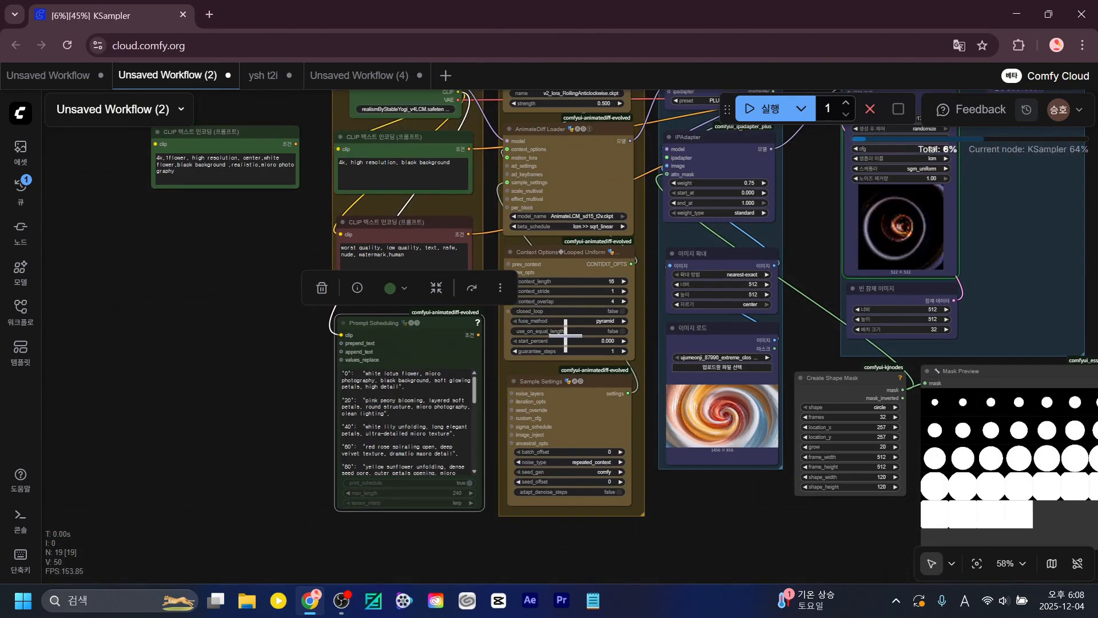
drag(707, 513, 293, 544)
drag(741, 286, 743, 313)
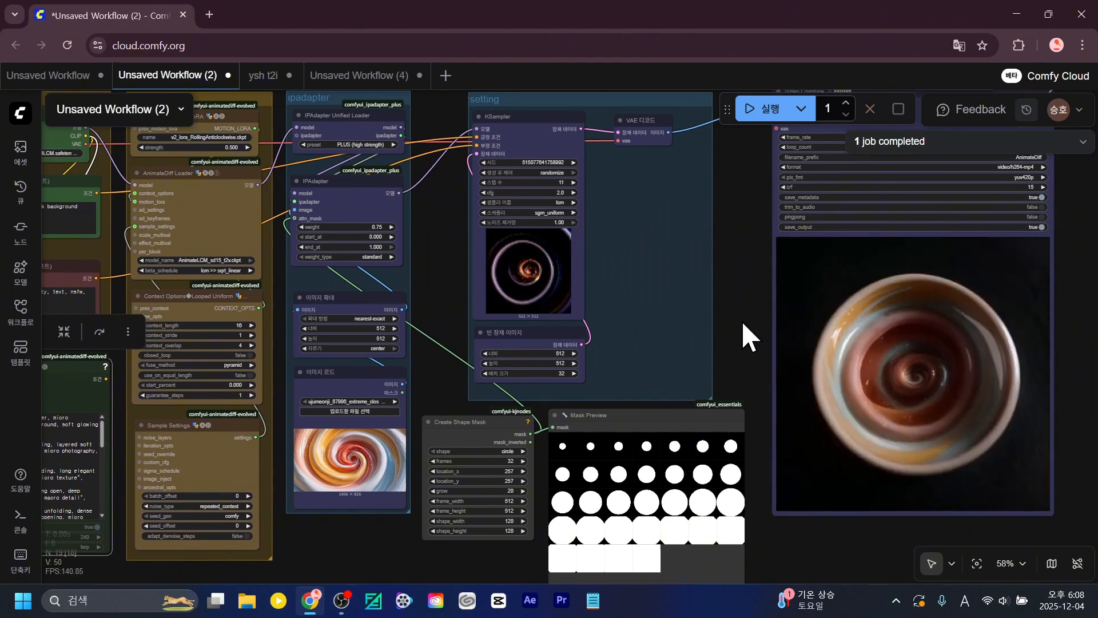
drag(741, 321, 580, 312)
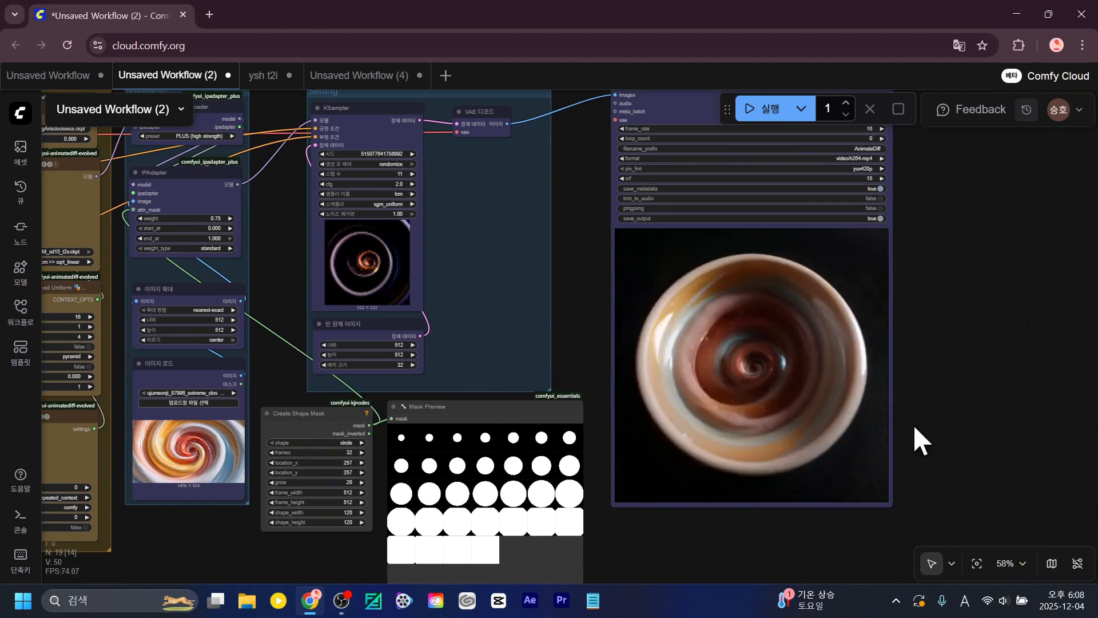
scroll(985, 412, up, 3)
drag(984, 412, 1003, 334)
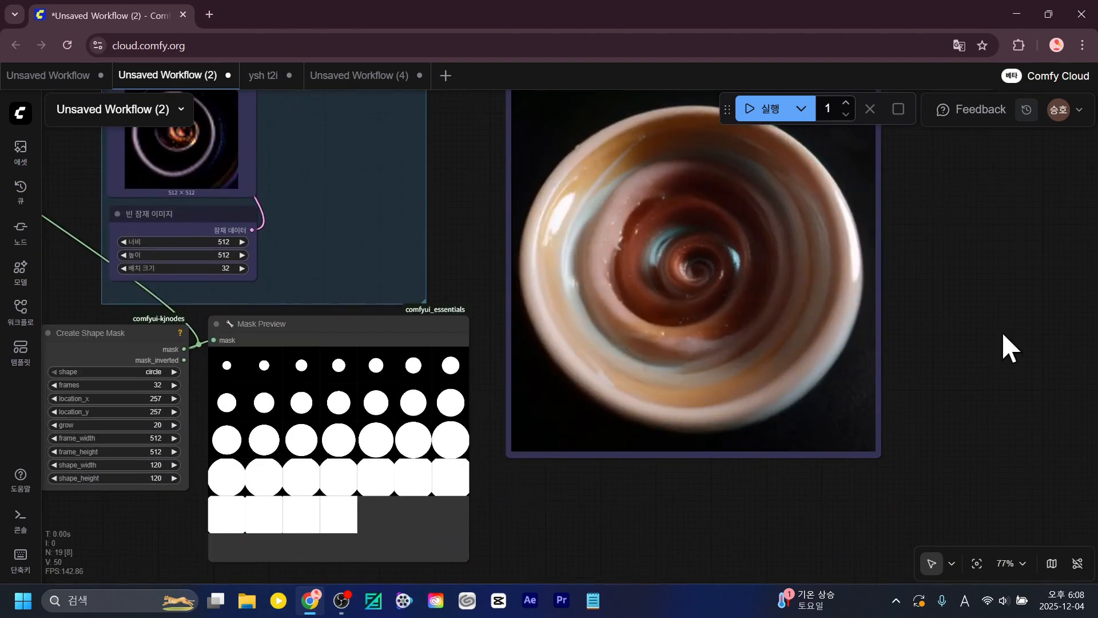
scroll(572, 504, down, 4)
drag(633, 505, 793, 537)
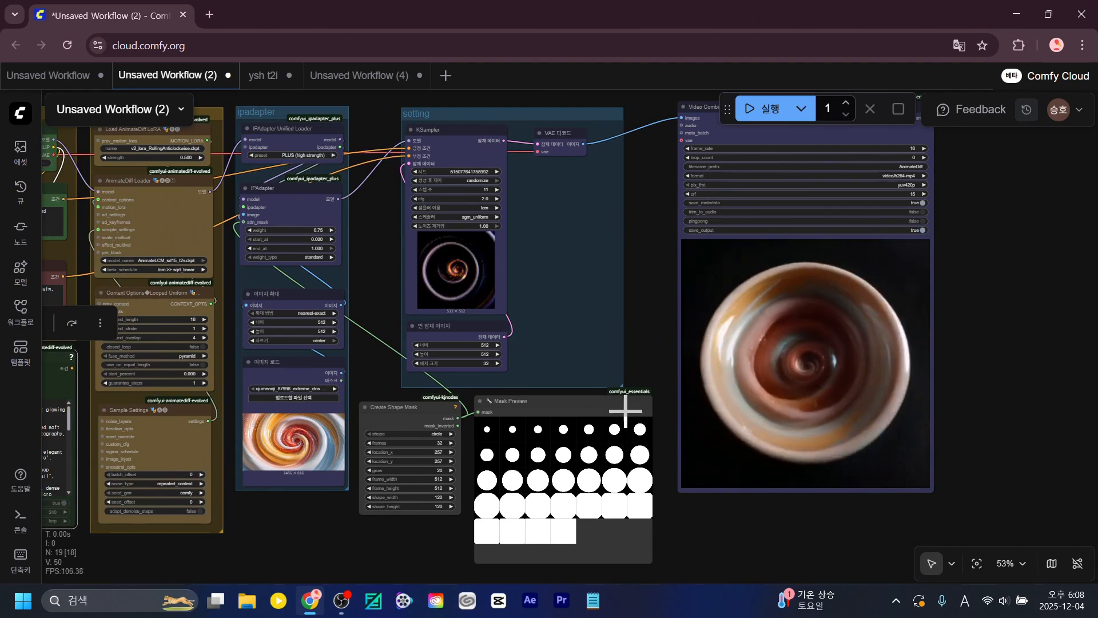
Shrink the Mask Preview node and align it with Create Shape Mask just below the setting group.
click(625, 410)
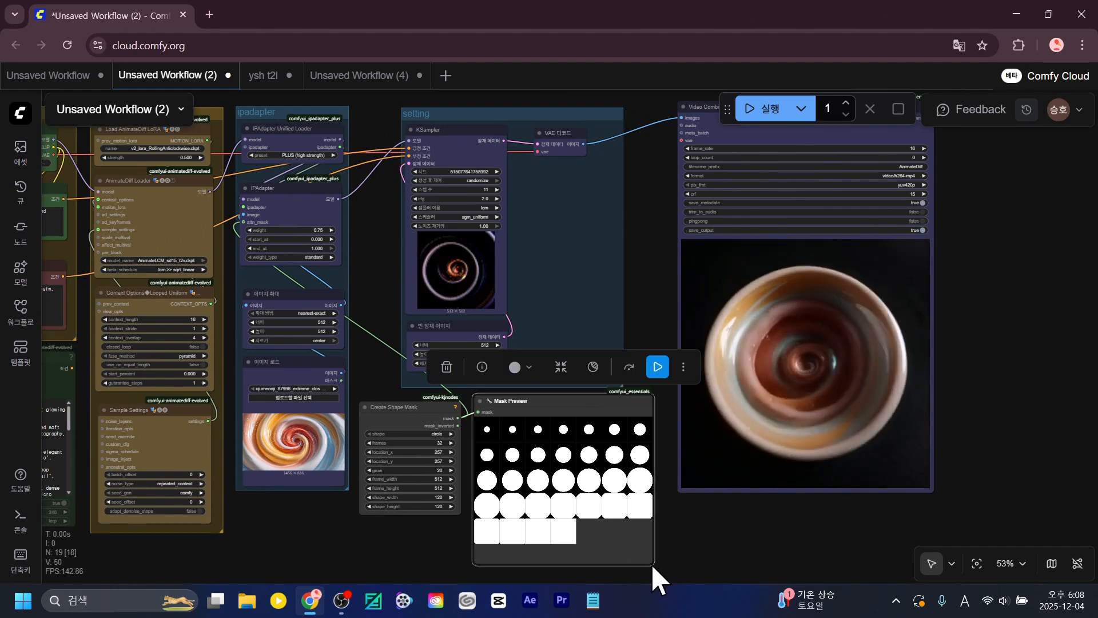
drag(650, 561, 603, 503)
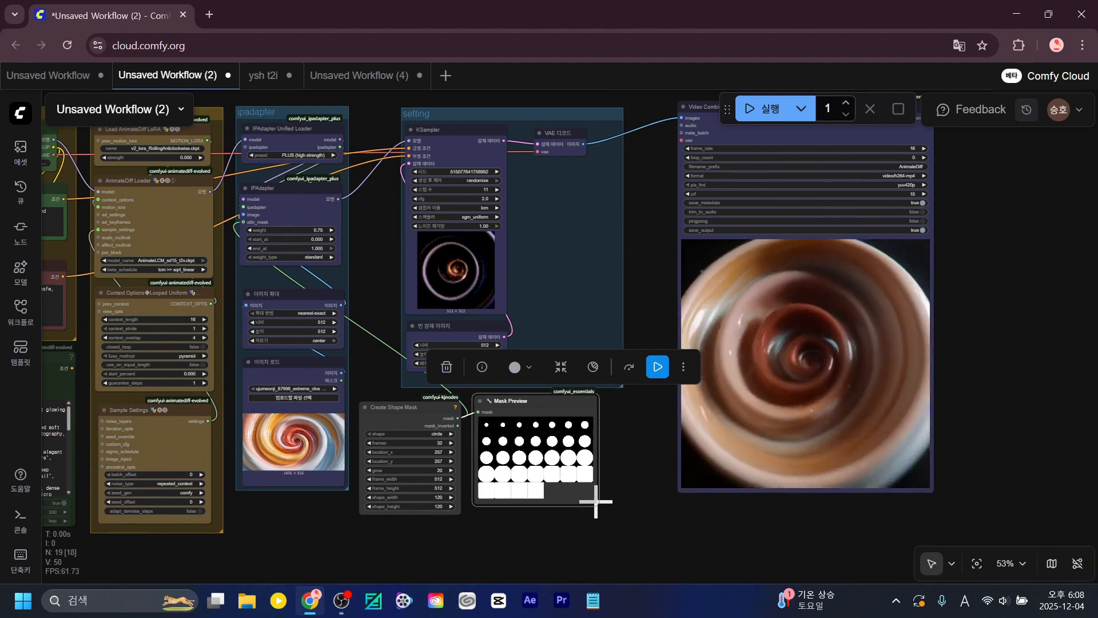
drag(417, 409, 420, 402)
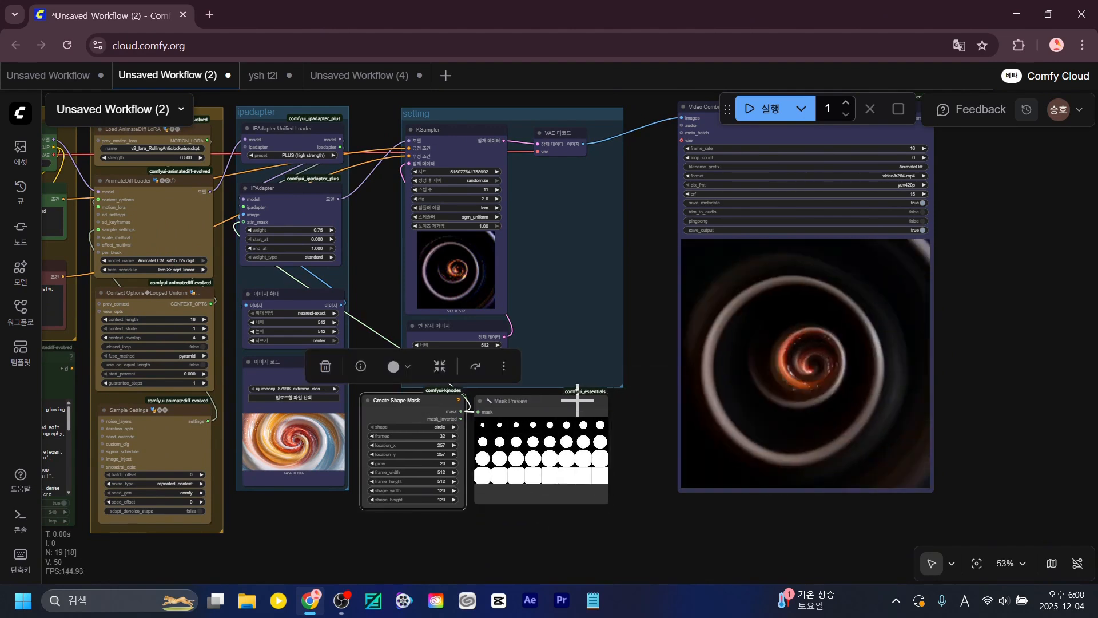
drag(578, 403, 582, 409)
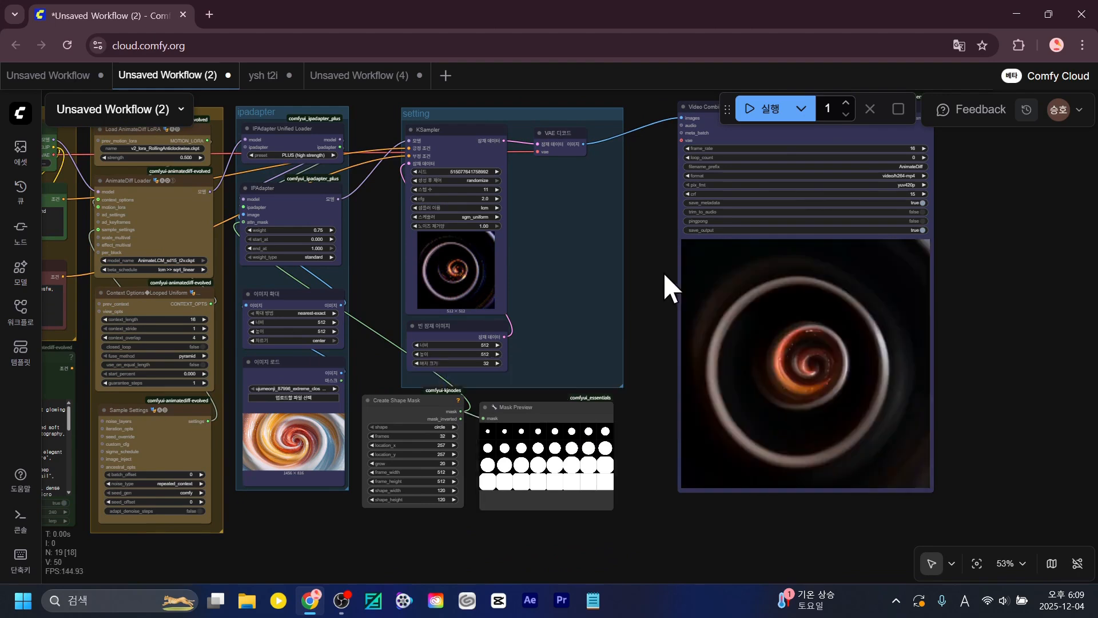
Shift the Video Combine node and the setting group away from the ipadapter group to free space between the groups.
scroll(665, 274, up, 5)
drag(633, 340, 464, 304)
scroll(464, 304, down, 4)
drag(507, 343, 682, 284)
drag(572, 335, 568, 502)
drag(760, 198, 556, 273)
drag(338, 207, 557, 111)
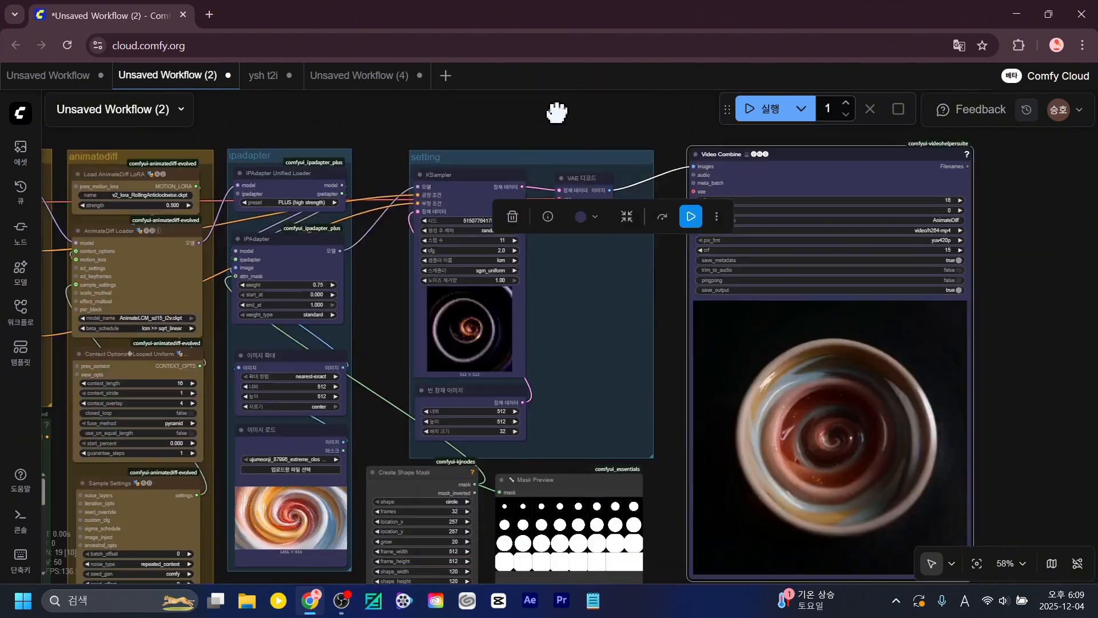
drag(474, 161, 465, 156)
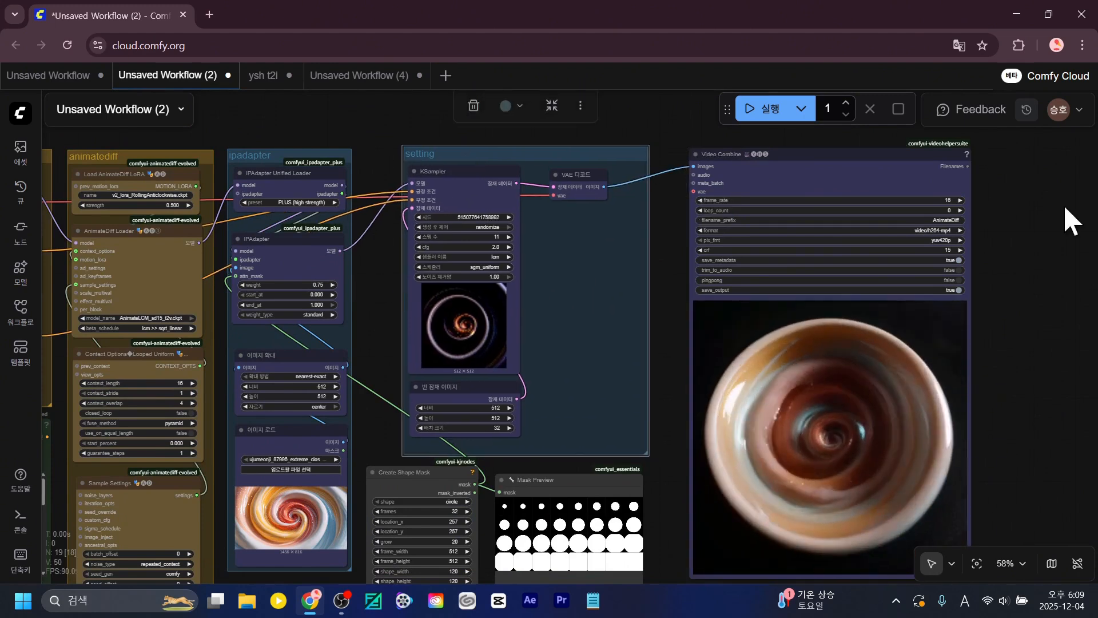
drag(1069, 220, 811, 212)
scroll(812, 223, down, 5)
drag(649, 174, 713, 174)
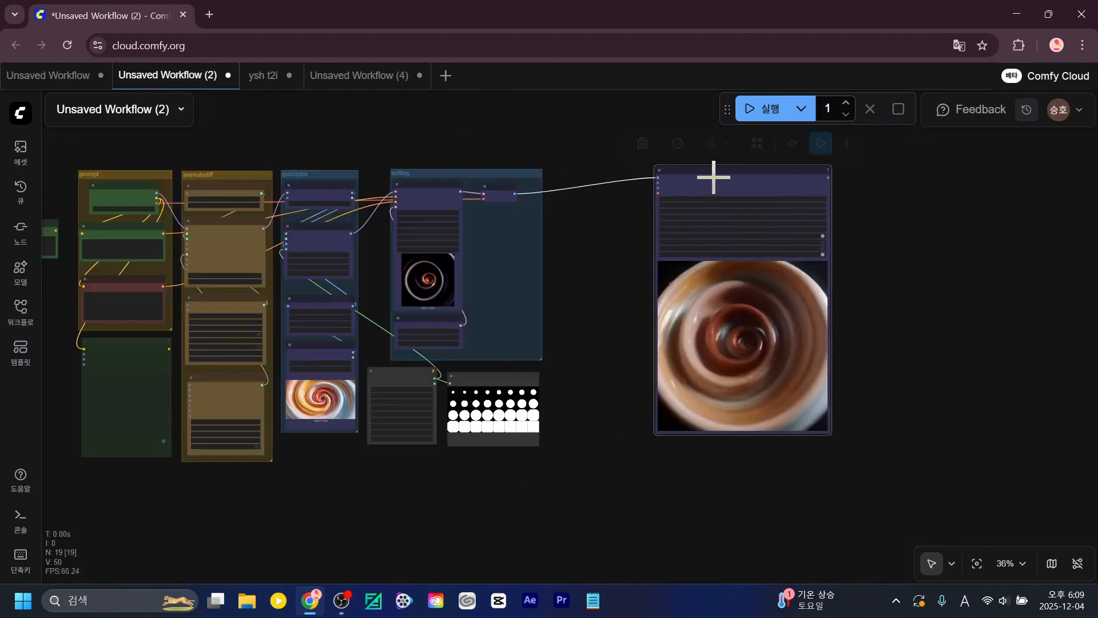
drag(536, 175, 616, 175)
Move the Mask Preview and Create Shape Mask nodes back beneath the shifted setting group.
scroll(788, 458, up, 5)
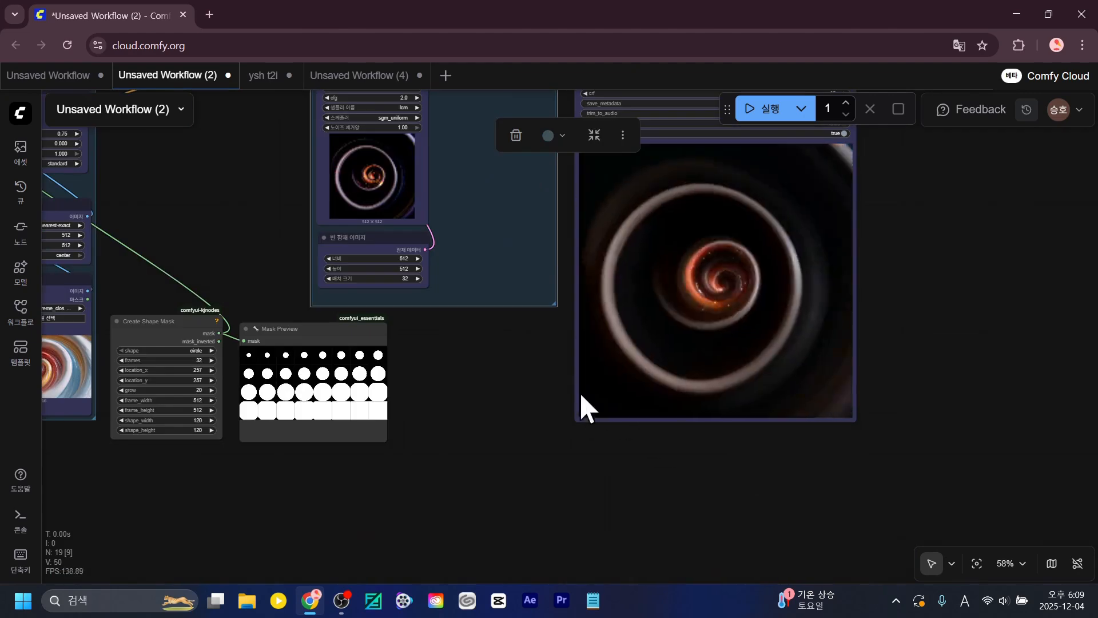
drag(492, 449, 635, 449)
drag(468, 327, 628, 328)
drag(329, 330, 490, 404)
click(489, 403)
scroll(489, 404, down, 1)
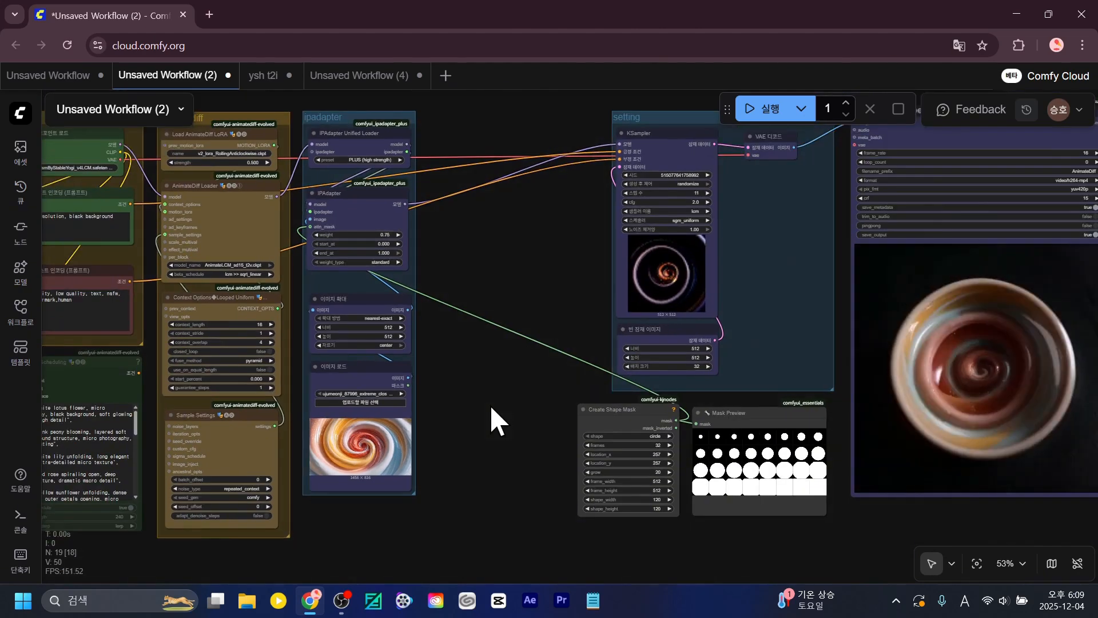
Add a second IPAdapter node in the free space beside the existing IPAdapter by searching the nodes for "ip".
scroll(490, 404, up, 2)
drag(489, 403, 516, 430)
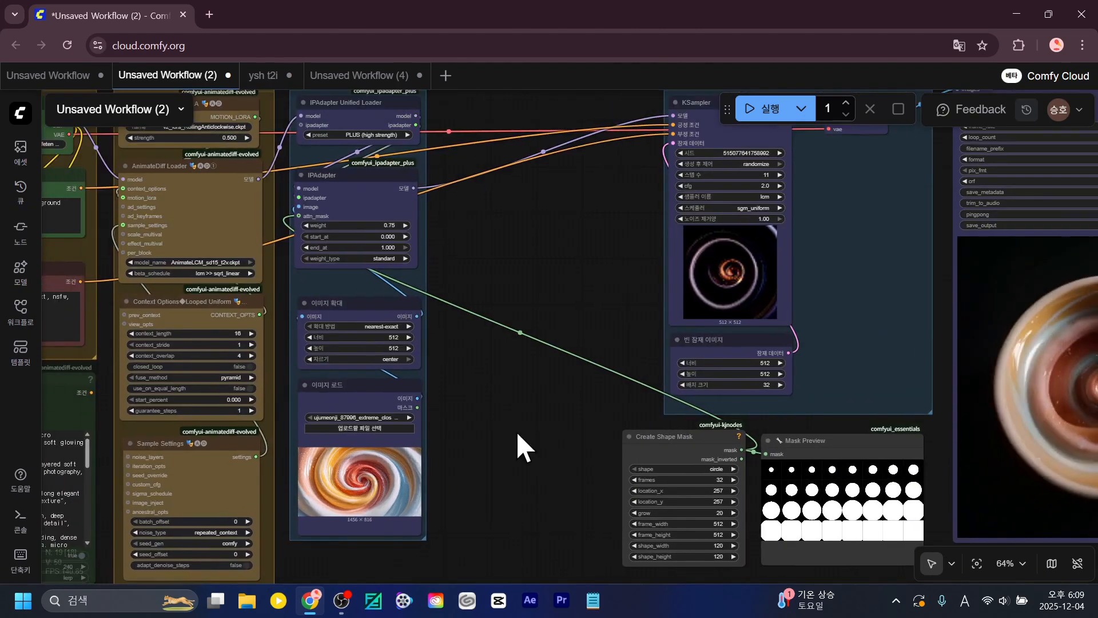
scroll(548, 246, up, 4)
scroll(548, 246, up, 1)
drag(547, 246, 728, 337)
scroll(727, 337, down, 3)
right_click(659, 296)
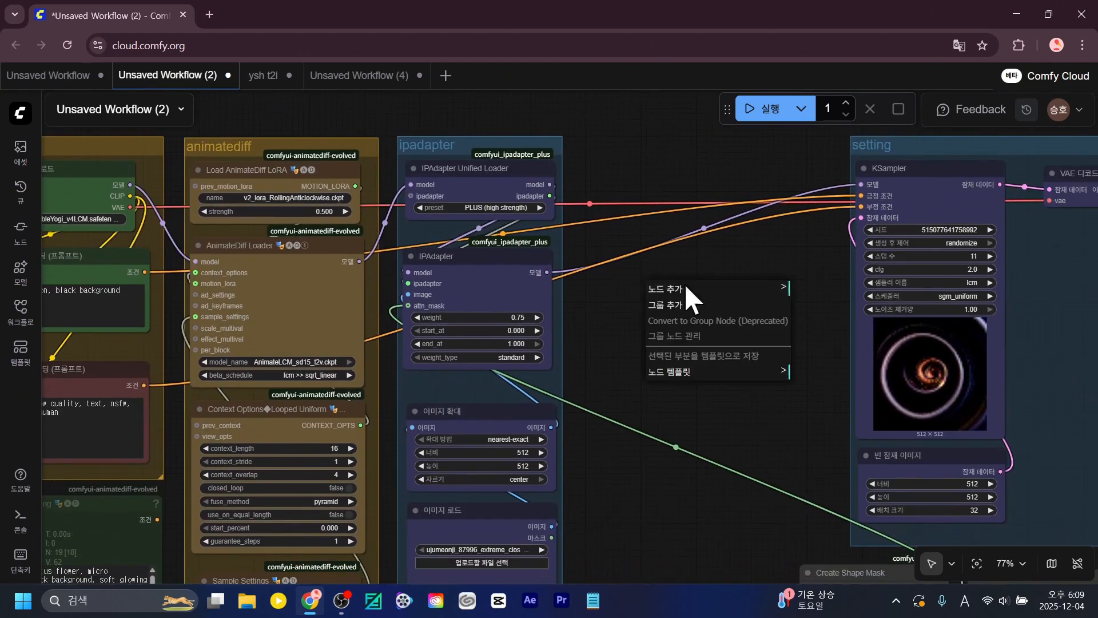
click(644, 289)
double_click(643, 289)
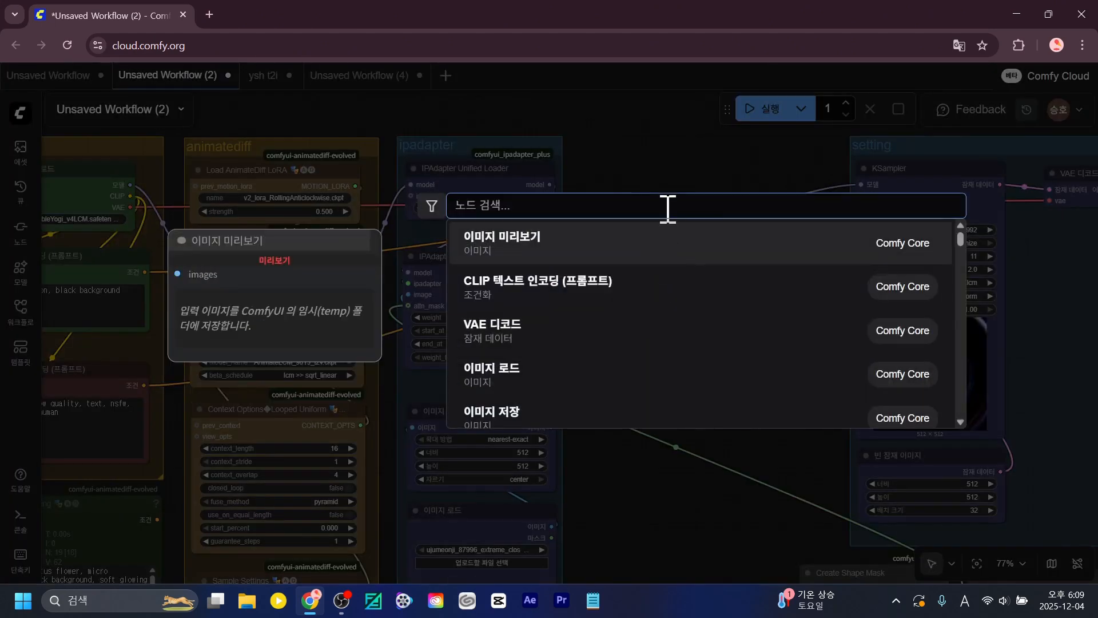
text(ip)
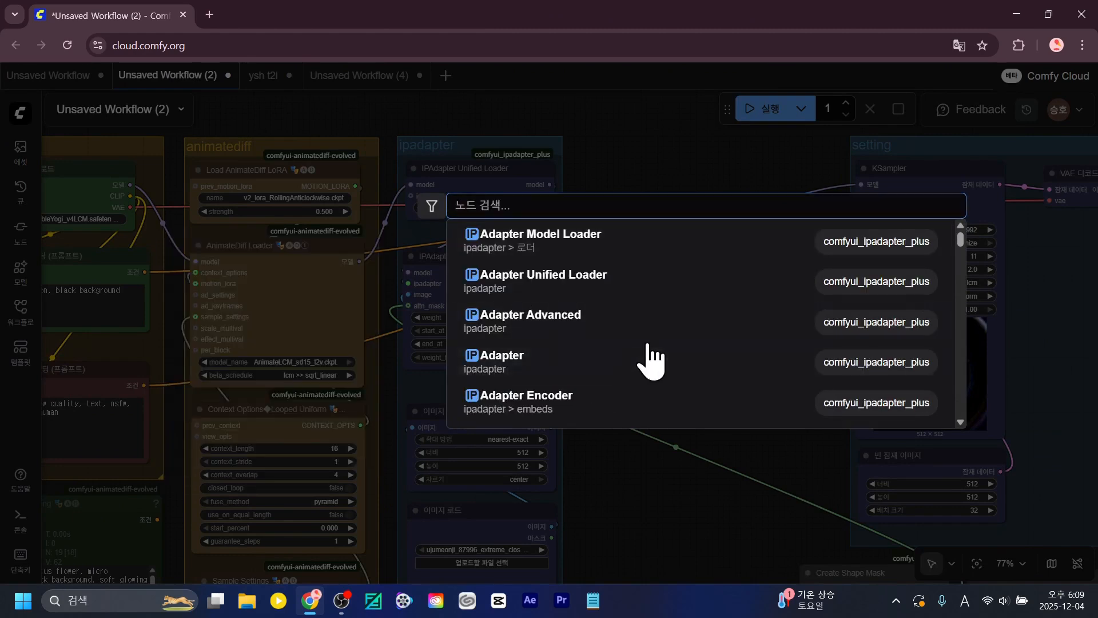
click(653, 360)
drag(691, 287, 657, 265)
Feed the second IPAdapter's image input from a new image upscale node supplied by a new Load Image node, aligned below it.
scroll(657, 274, down, 3)
double_click(598, 301)
key(Escape)
drag(564, 227, 595, 272)
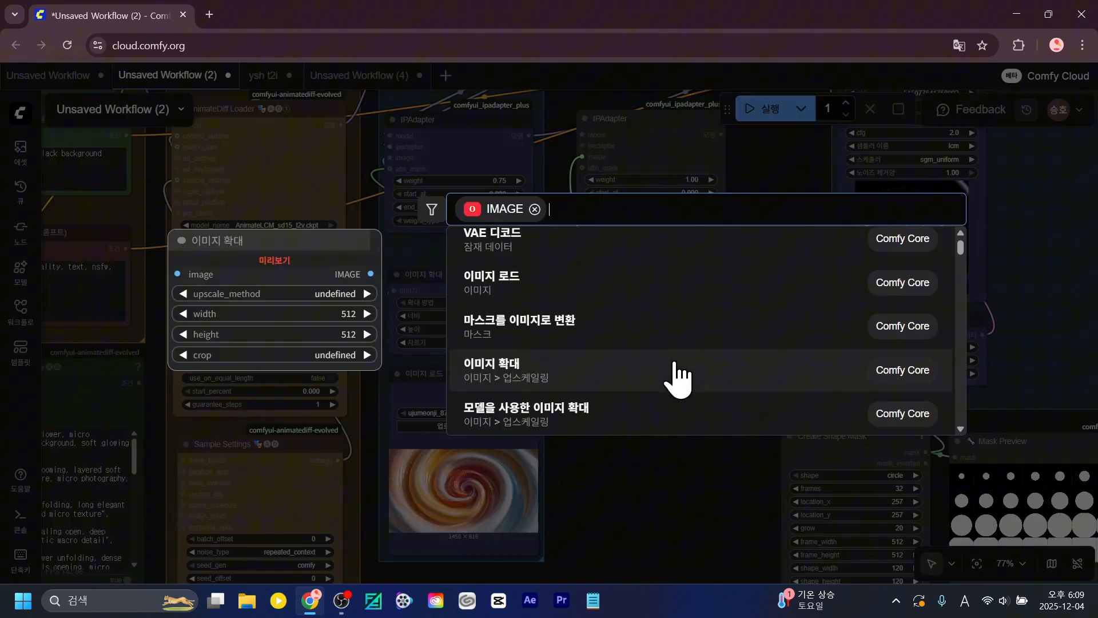
click(618, 385)
drag(567, 411, 569, 412)
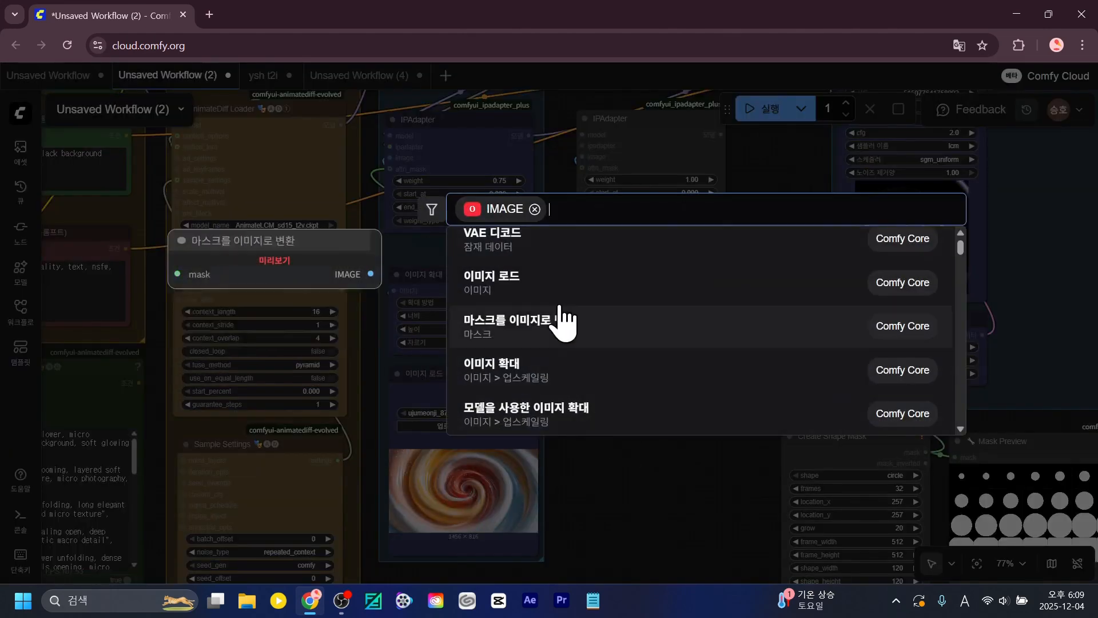
click(558, 280)
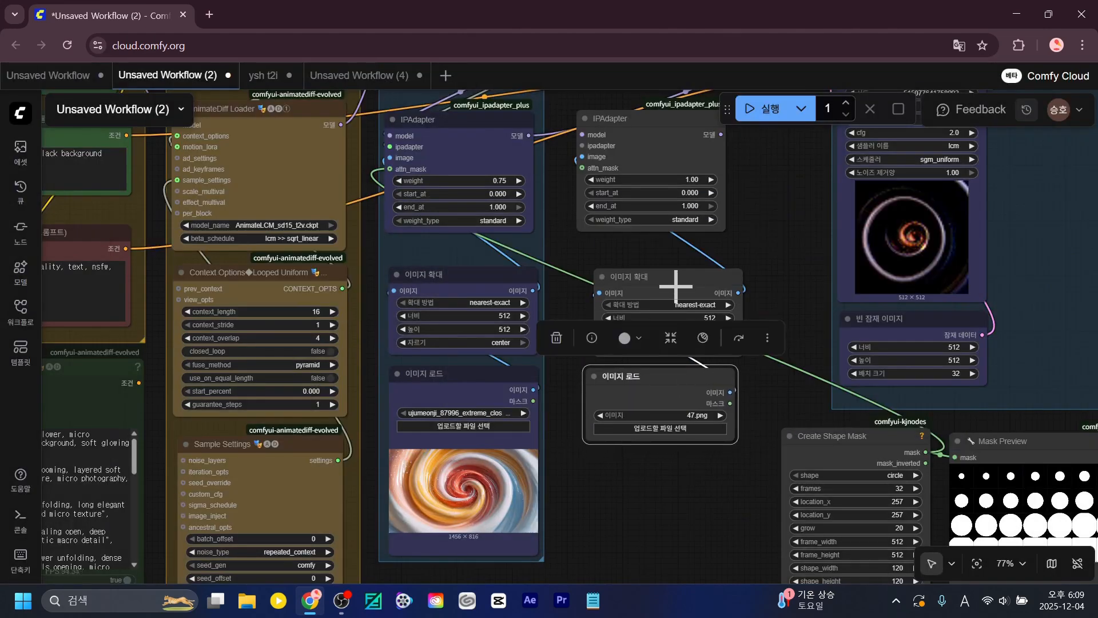
drag(675, 286, 662, 275)
drag(651, 388, 639, 389)
Chain the second IPAdapter's model between the first IPAdapter and KSampler, and connect the Unified Loader's ipadapter output to it.
drag(777, 224, 772, 314)
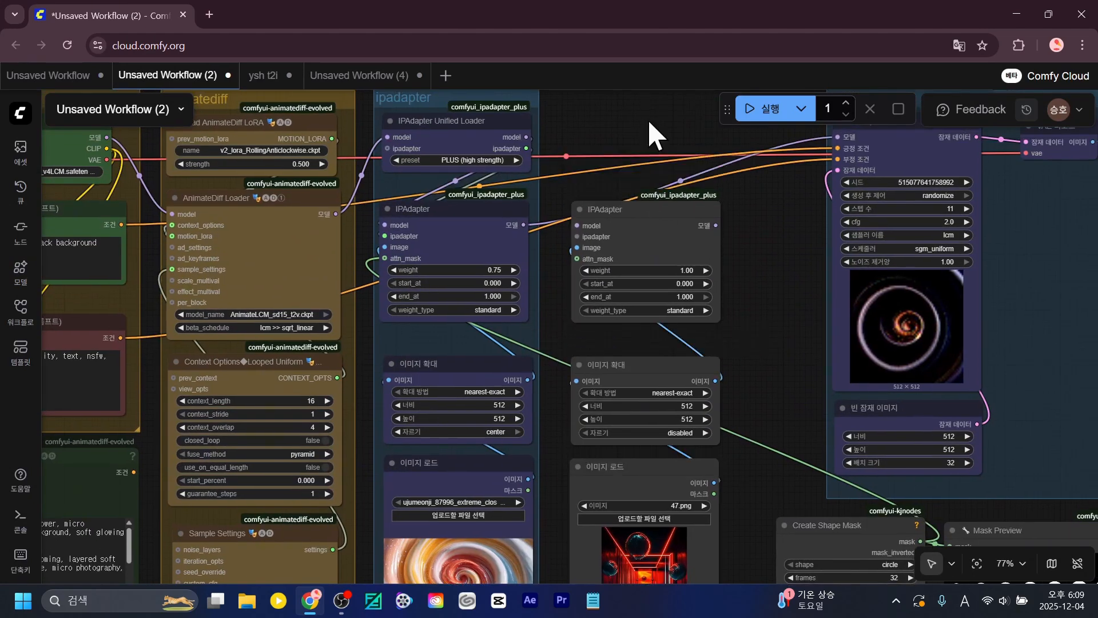
scroll(647, 119, up, 3)
scroll(601, 160, down, 1)
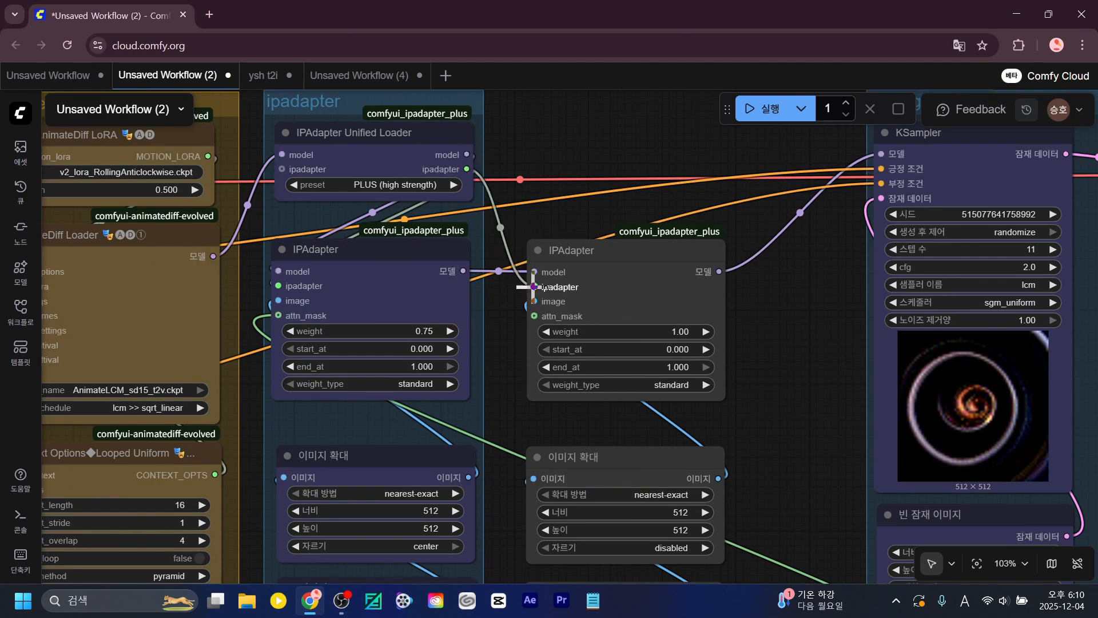
click(611, 264)
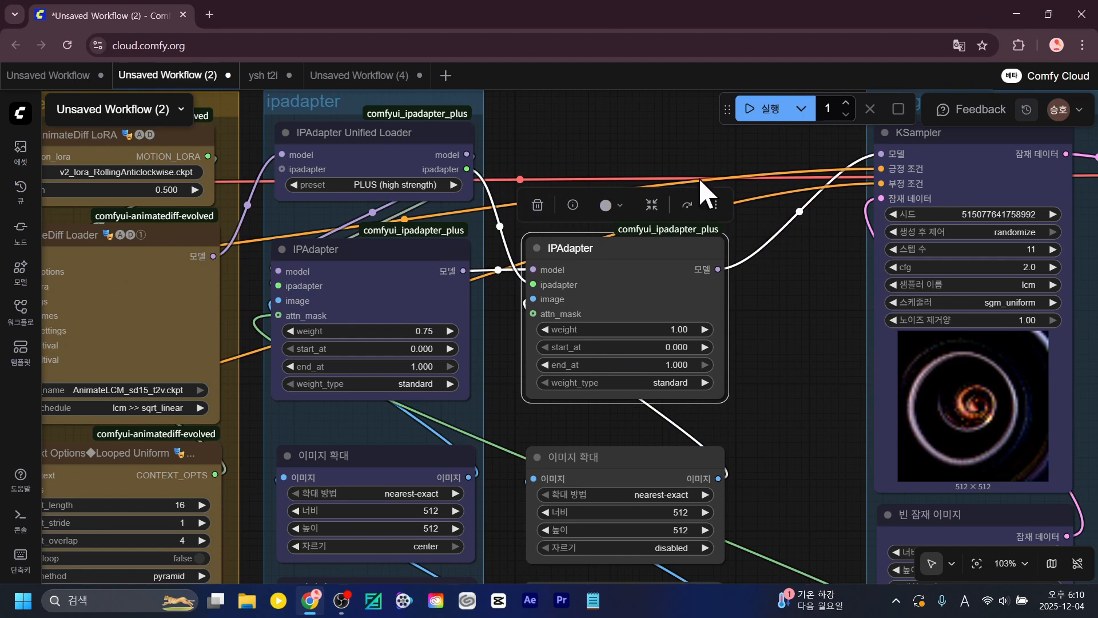
drag(661, 277, 665, 286)
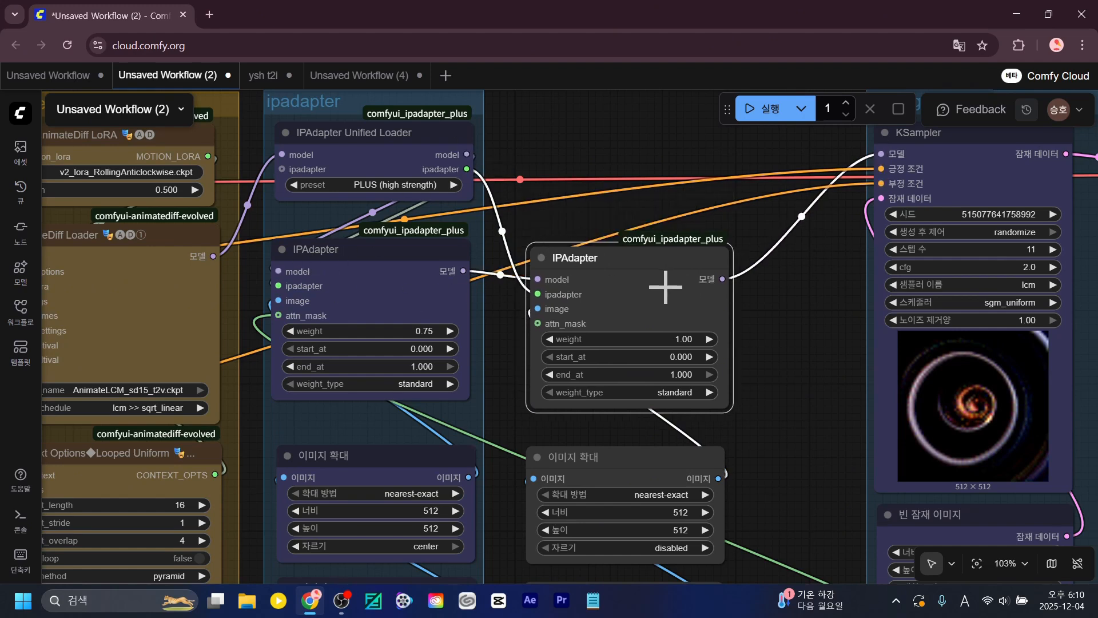
Set the second IPAdapter's weight to 0.75.
drag(769, 363, 732, 304)
scroll(713, 339, up, 2)
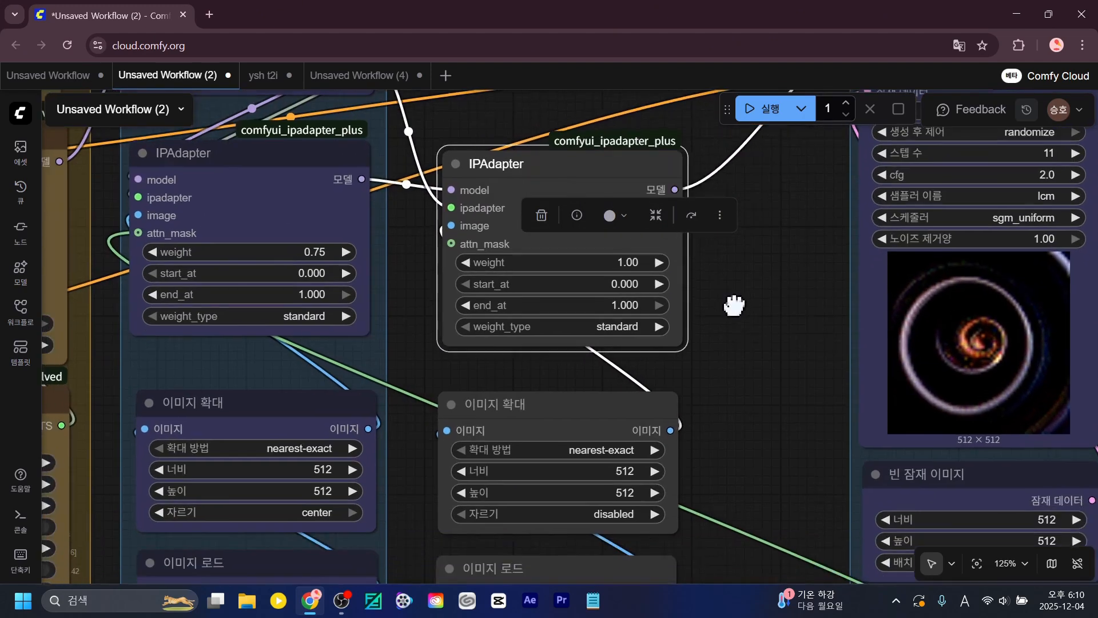
scroll(739, 302, down, 3)
scroll(747, 308, up, 4)
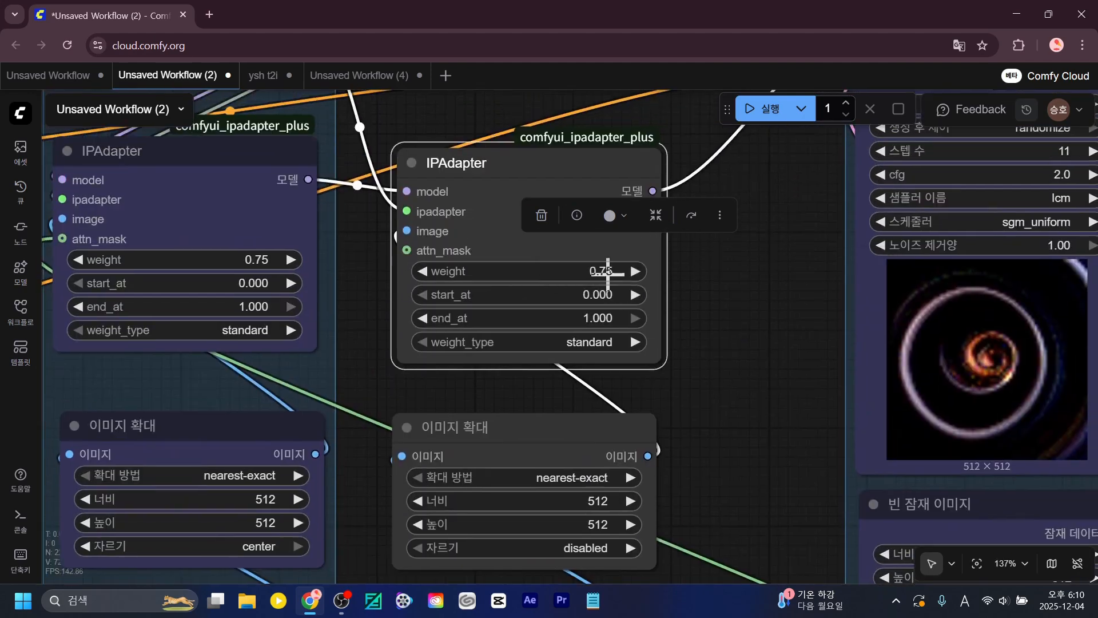
click(725, 457)
Set the crop option of the second image upscale node to center.
scroll(725, 457, down, 3)
drag(710, 486, 706, 257)
scroll(707, 257, up, 4)
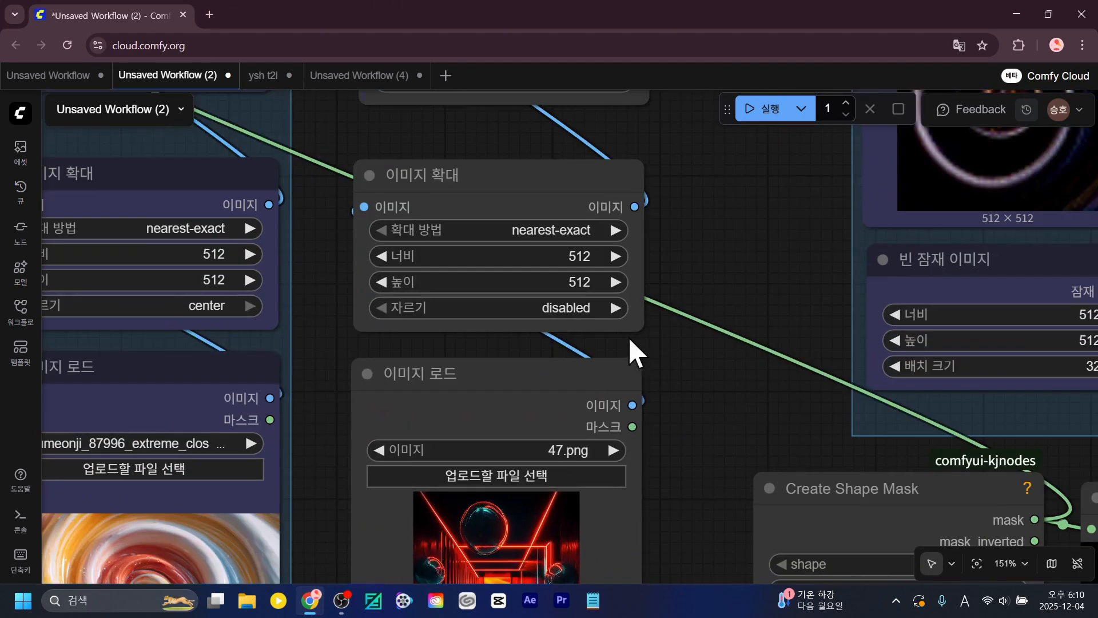
click(587, 330)
scroll(566, 351, down, 2)
Upload the extreme close-up eye image from the Downloads folder into the second Load Image node.
click(524, 354)
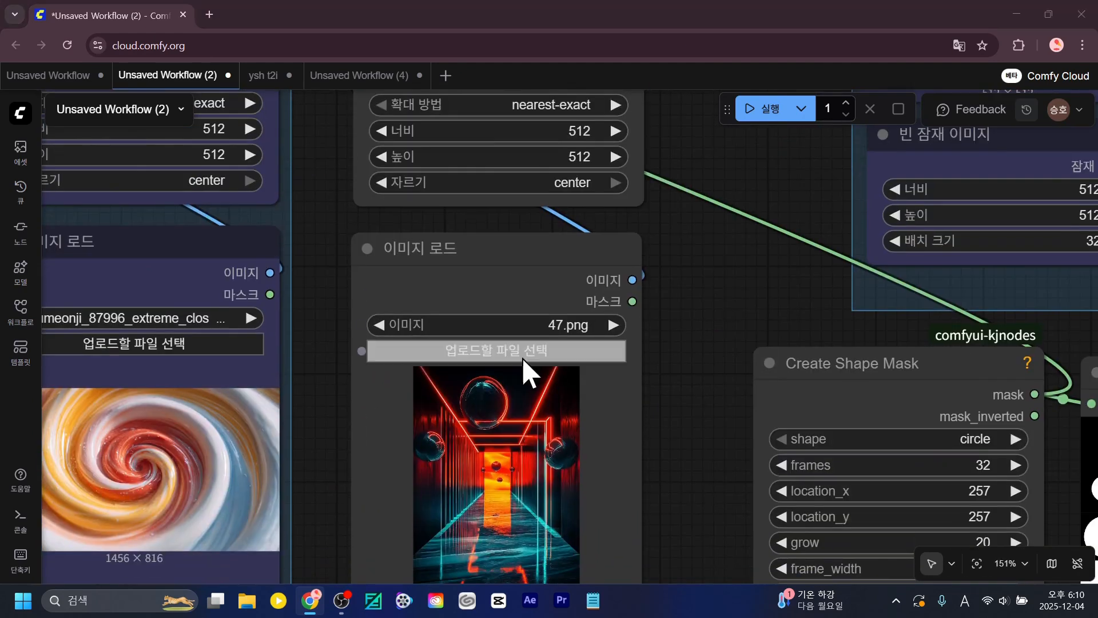
click(58, 193)
scroll(326, 269, down, 5)
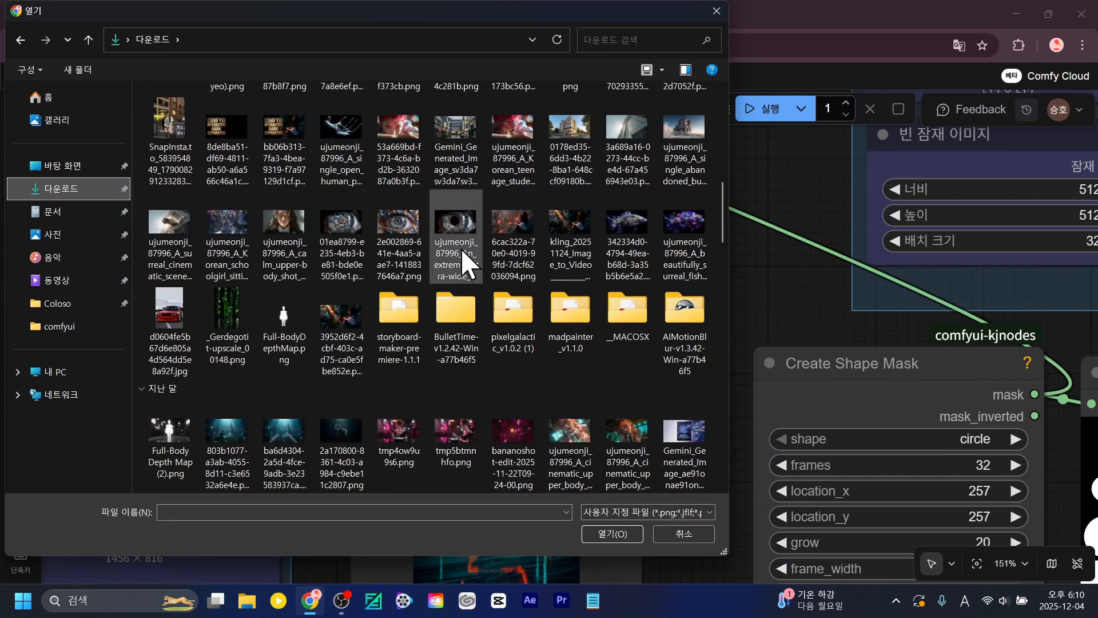
double_click(461, 248)
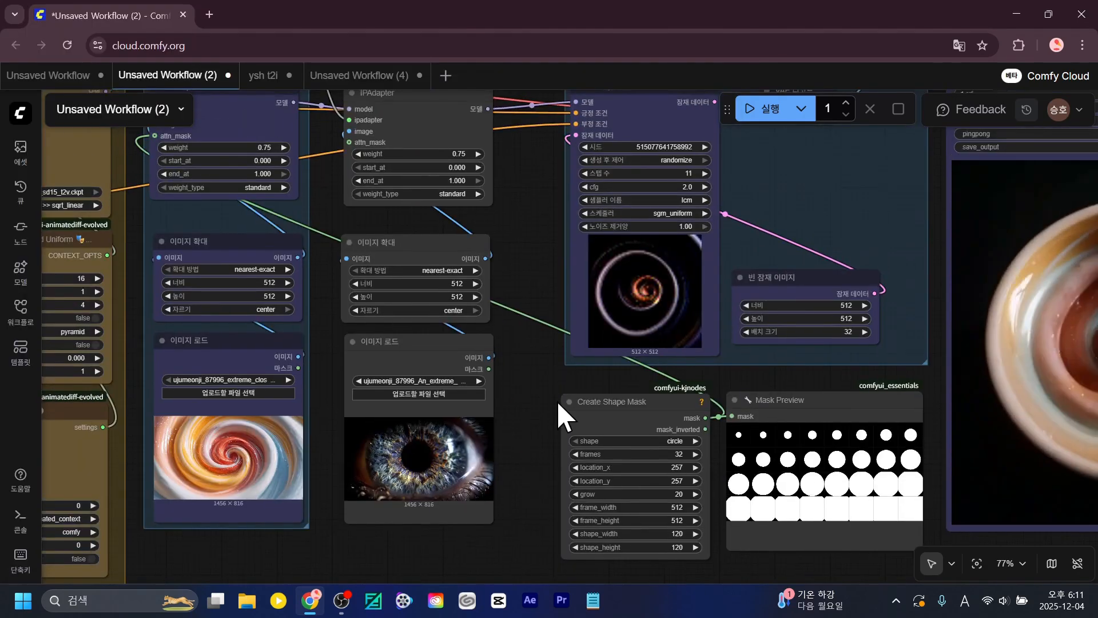
Connect Create Shape Mask's mask output to the second IPAdapter's attn_mask and its mask_inverted output to the first IPAdapter's attn_mask.
drag(547, 427, 522, 412)
scroll(550, 477, down, 2)
scroll(521, 460, up, 3)
scroll(521, 459, up, 4)
drag(522, 476, 660, 461)
scroll(571, 443, down, 4)
drag(592, 446, 590, 468)
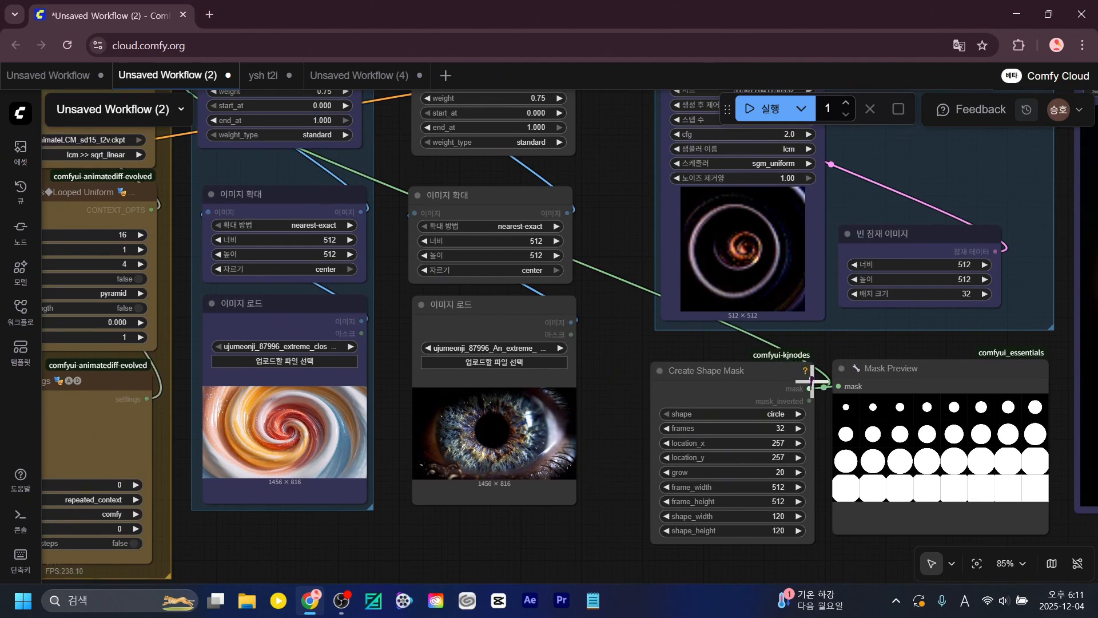
drag(603, 338, 576, 435)
drag(783, 487, 391, 182)
drag(783, 498, 177, 174)
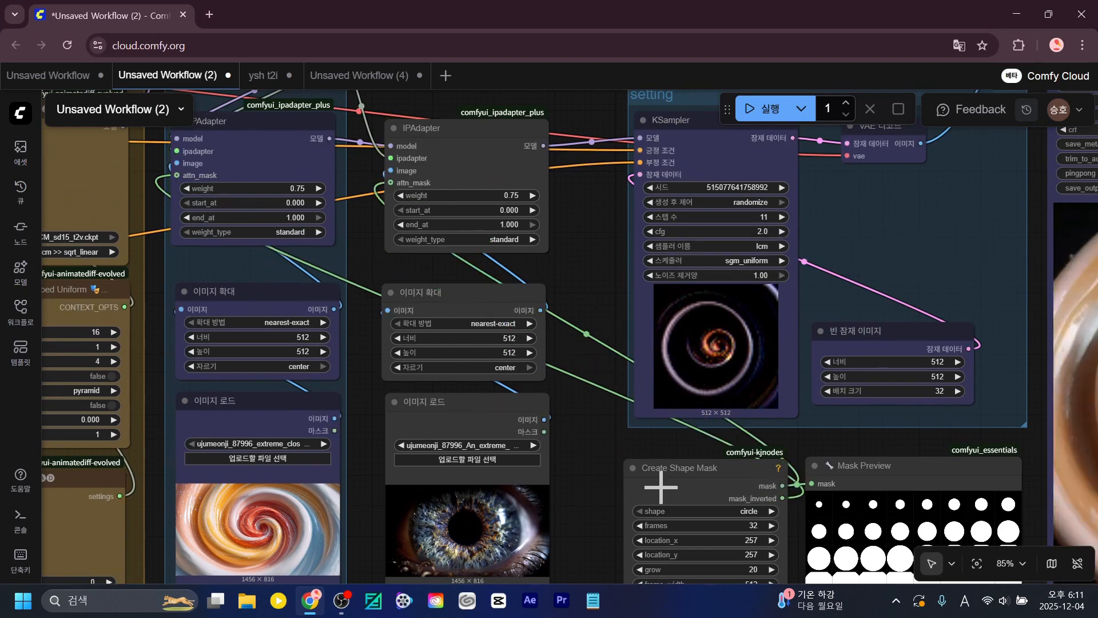
Move the Create Shape Mask node above the ipadapter group to inspect its mask links and return it beside Mask Preview.
scroll(583, 446, down, 4)
drag(635, 465, 505, 131)
drag(694, 180, 666, 345)
drag(483, 295, 363, 165)
scroll(514, 349, up, 2)
drag(514, 349, 611, 431)
scroll(580, 410, up, 2)
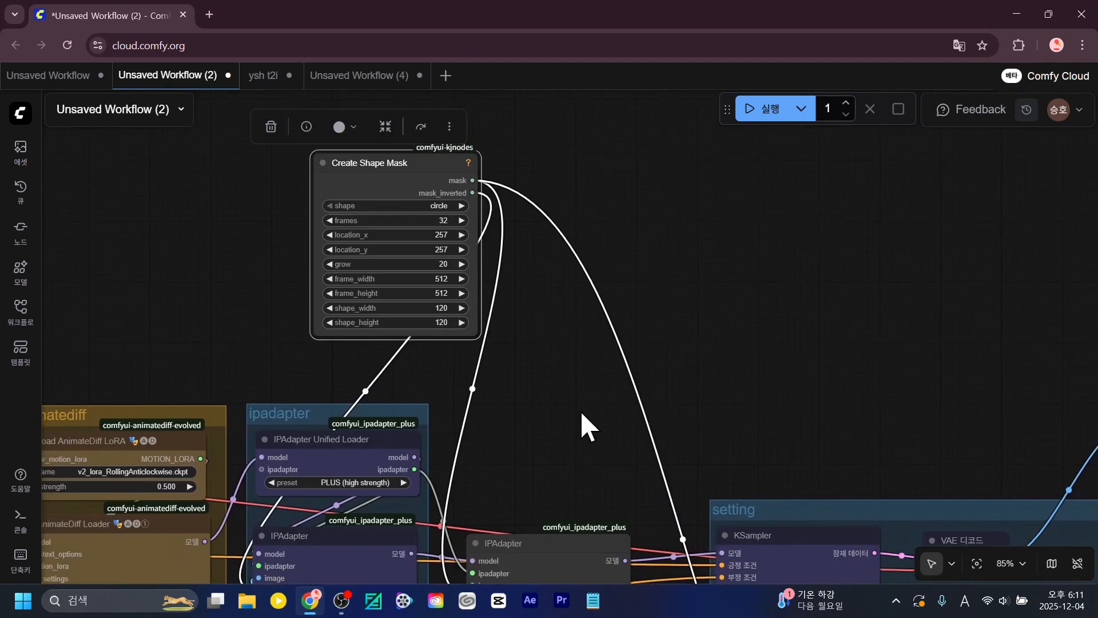
scroll(609, 392, down, 3)
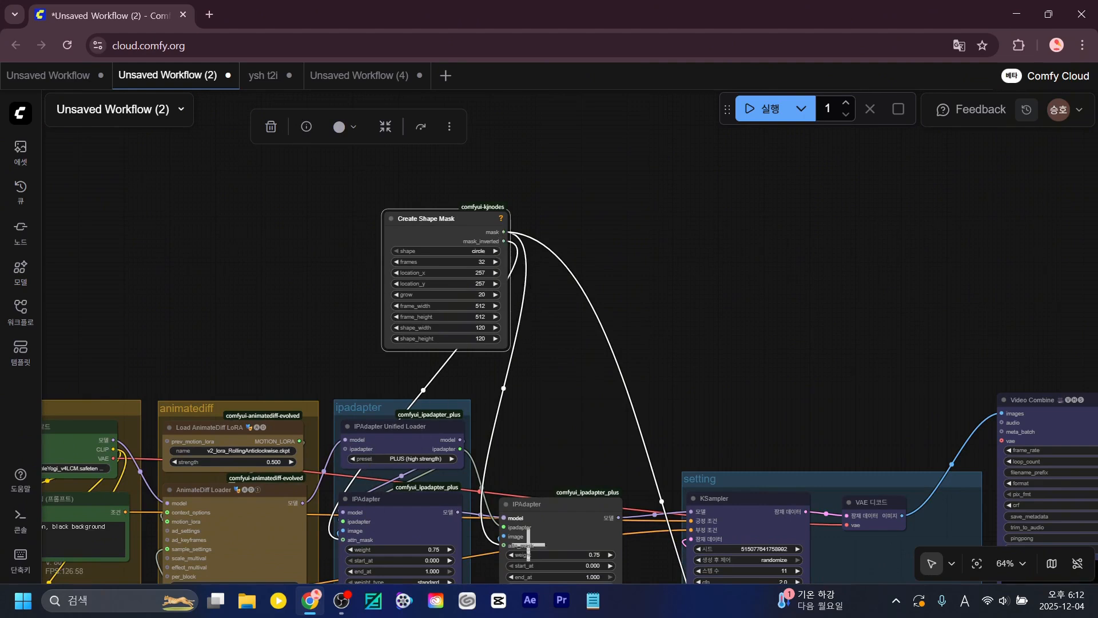
scroll(543, 234, down, 4)
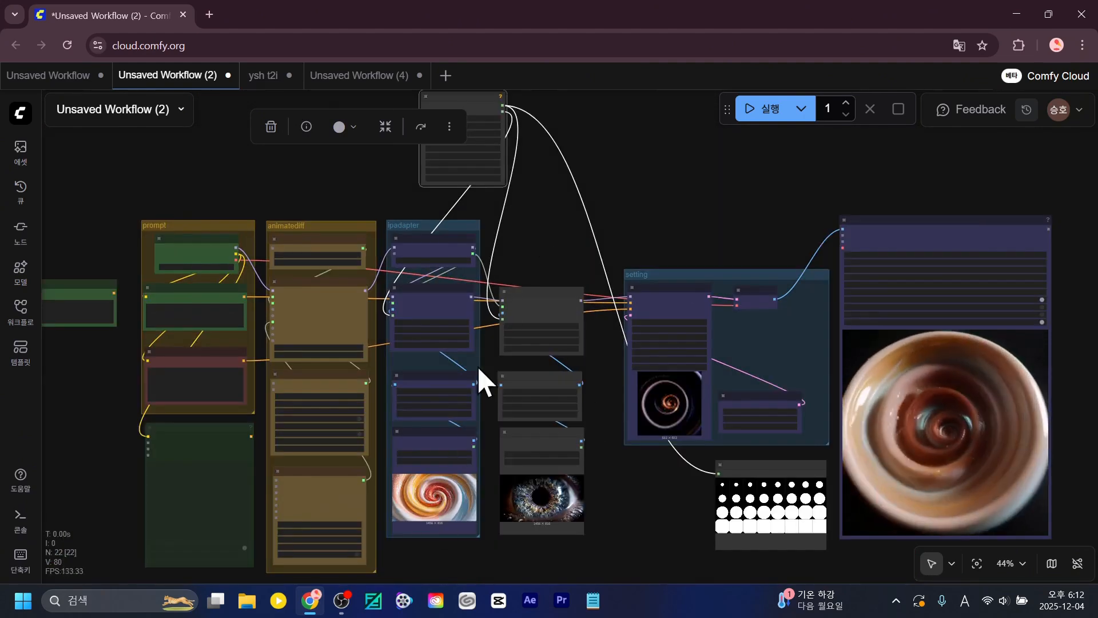
drag(625, 177, 624, 186)
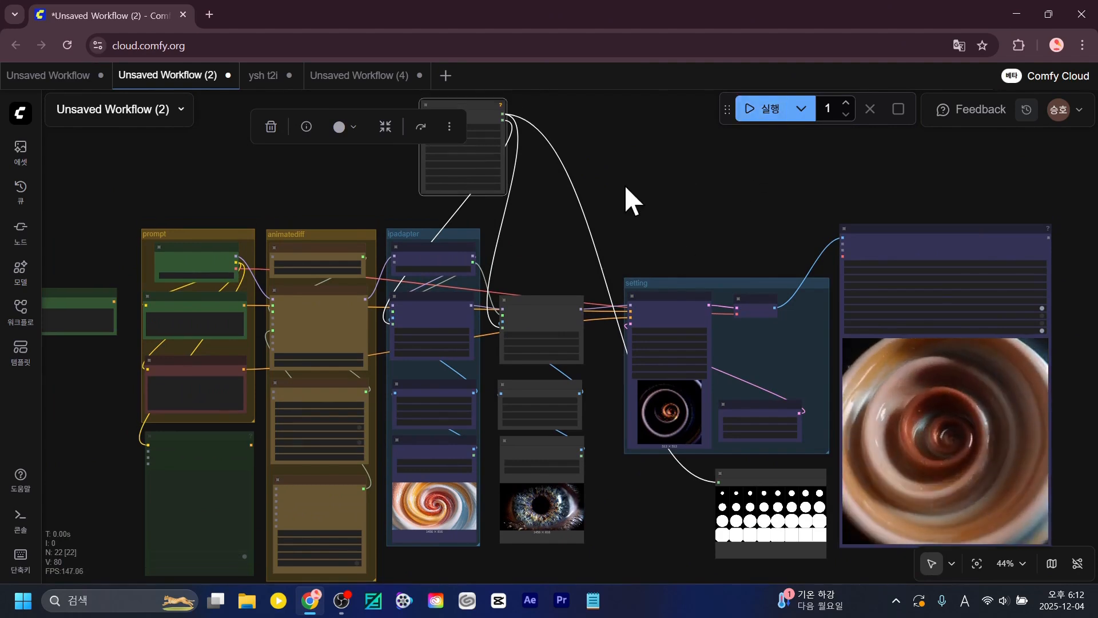
drag(472, 117, 665, 482)
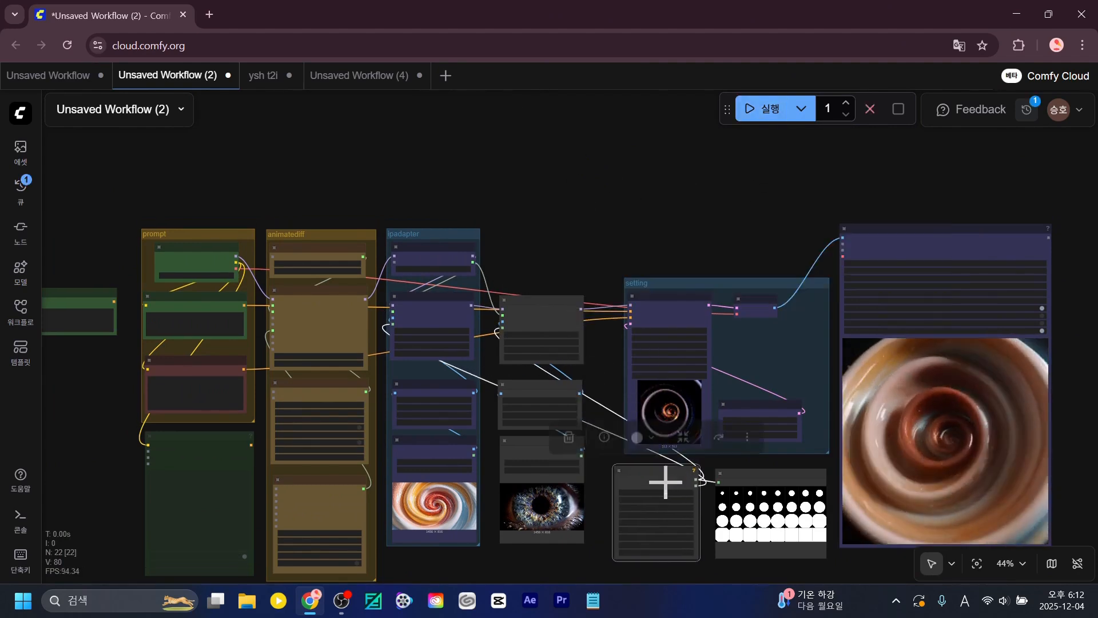
Run the workflow with the swirl and eye references and examine the blend in the Video Combine output.
click(559, 562)
scroll(558, 561, up, 4)
drag(608, 234, 409, 206)
scroll(410, 207, down, 2)
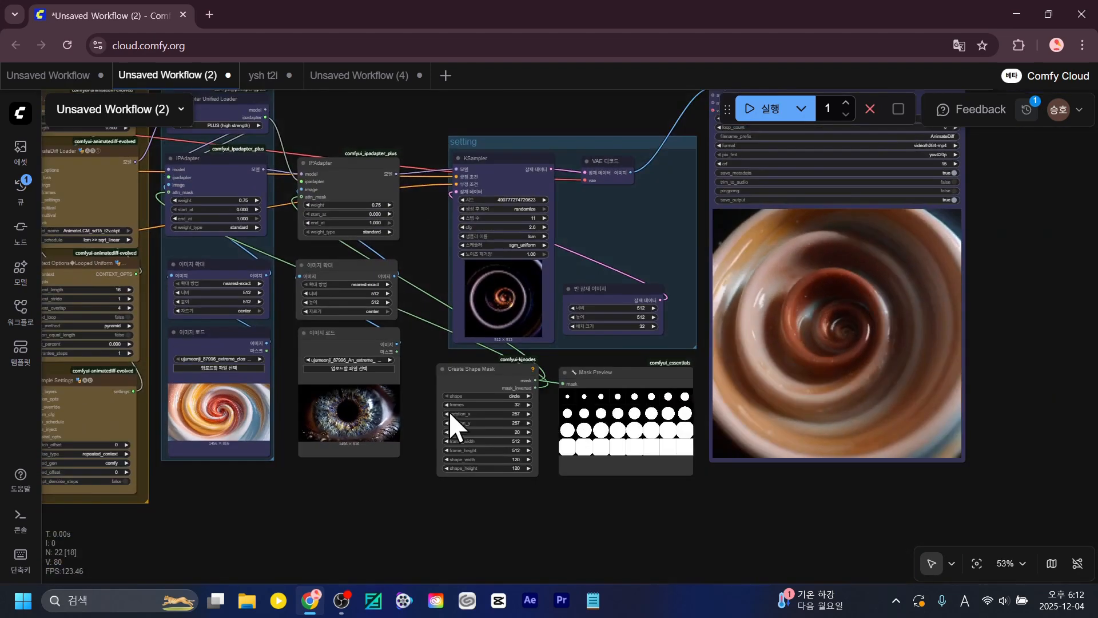
drag(488, 96, 525, 191)
scroll(525, 191, down, 3)
scroll(456, 523, up, 4)
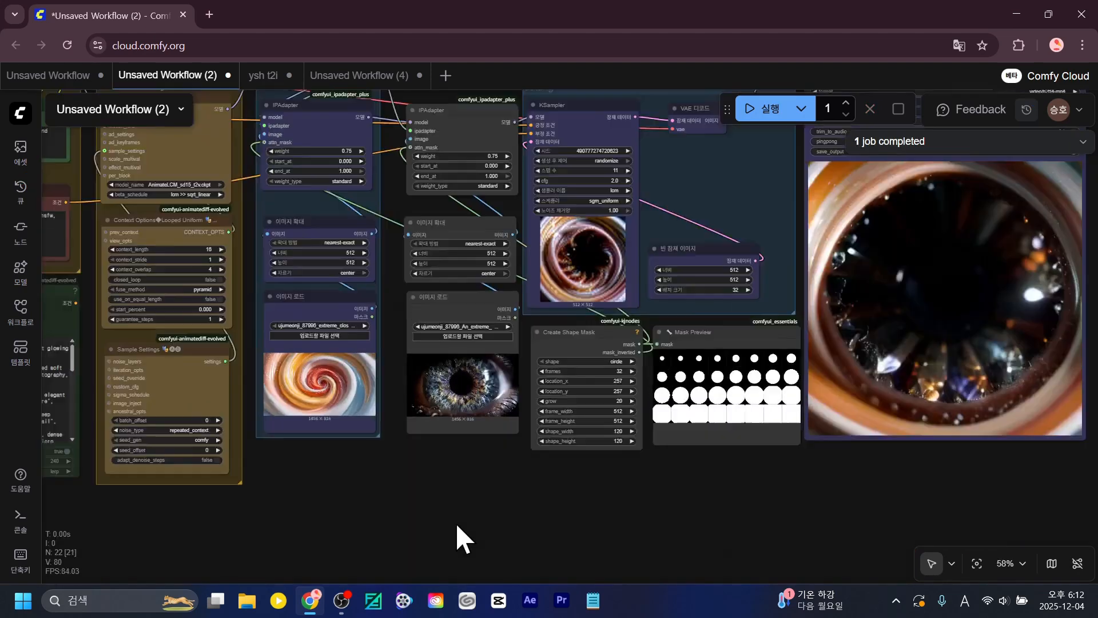
scroll(455, 523, up, 2)
drag(505, 490, 428, 530)
scroll(427, 529, down, 3)
drag(506, 549, 480, 569)
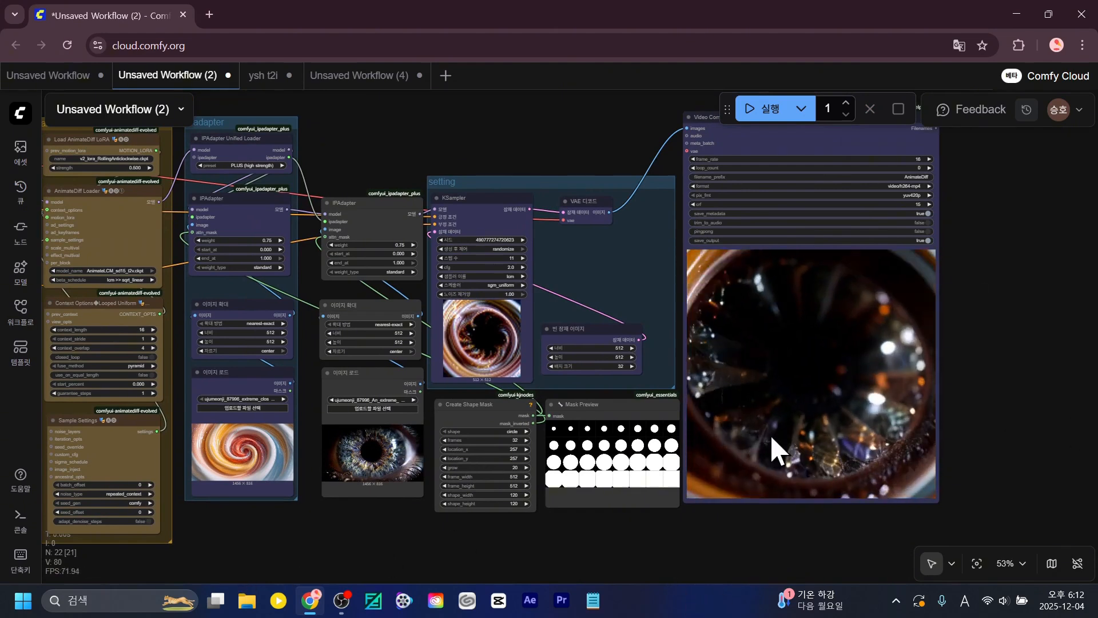
Replace the eye image in the second Load Image node with Velvet Blue Gradient Hibiscus.png.
scroll(407, 536, up, 5)
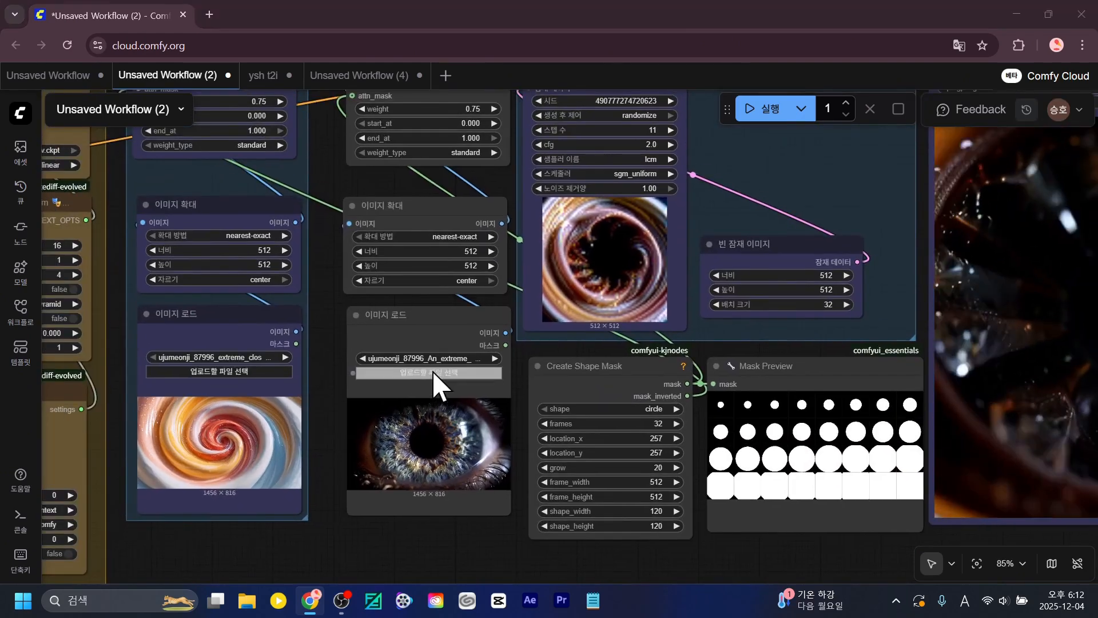
click(435, 374)
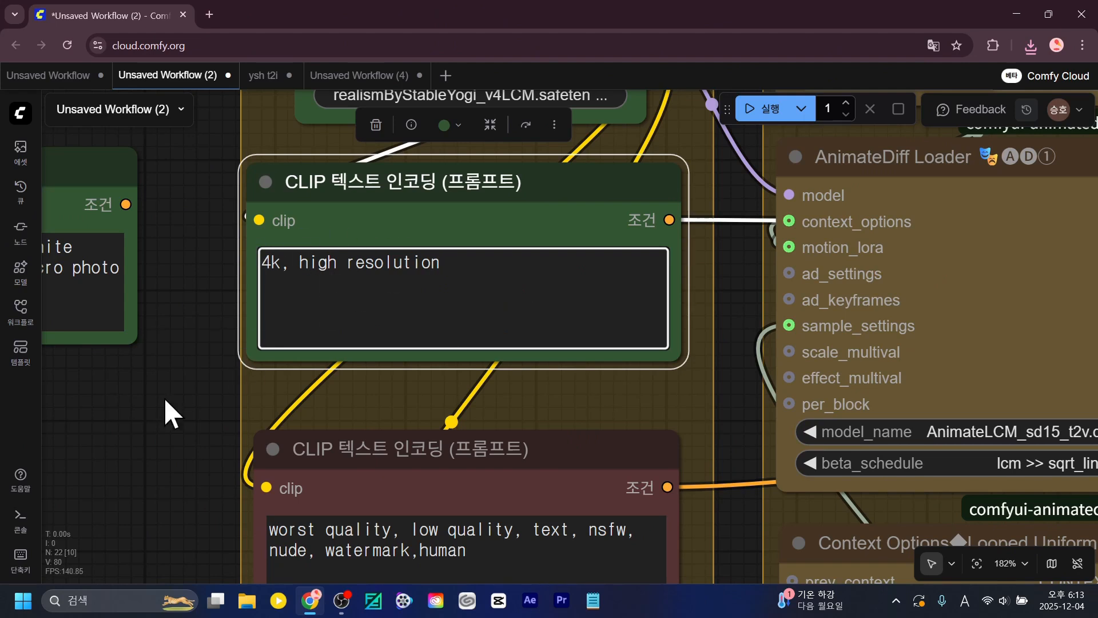
scroll(163, 398, down, 13)
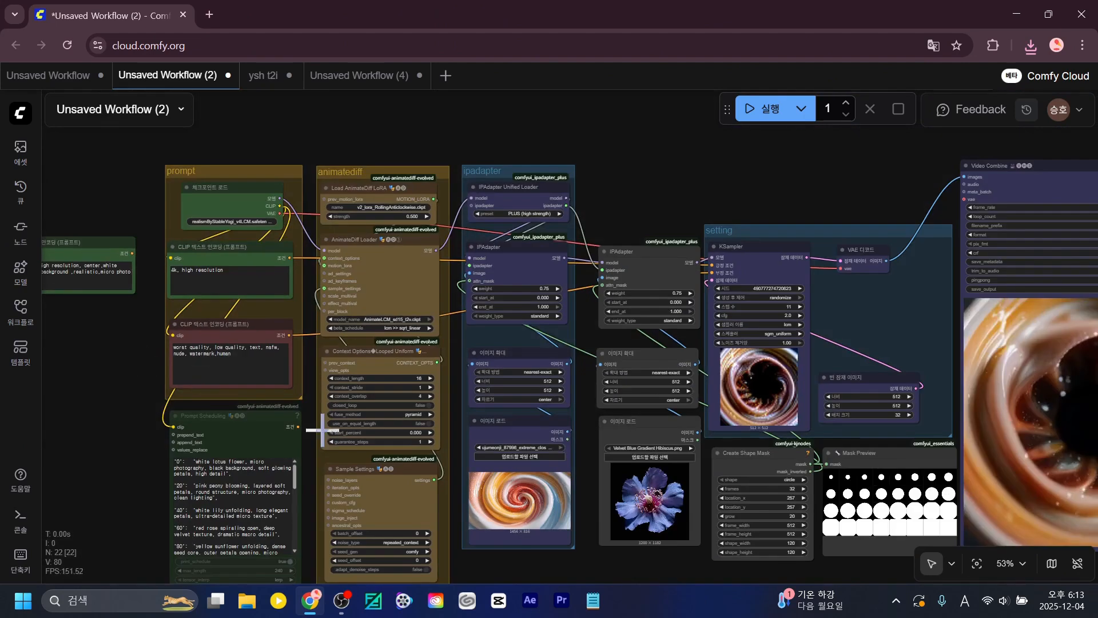
scroll(627, 579, up, 4)
drag(667, 572, 441, 554)
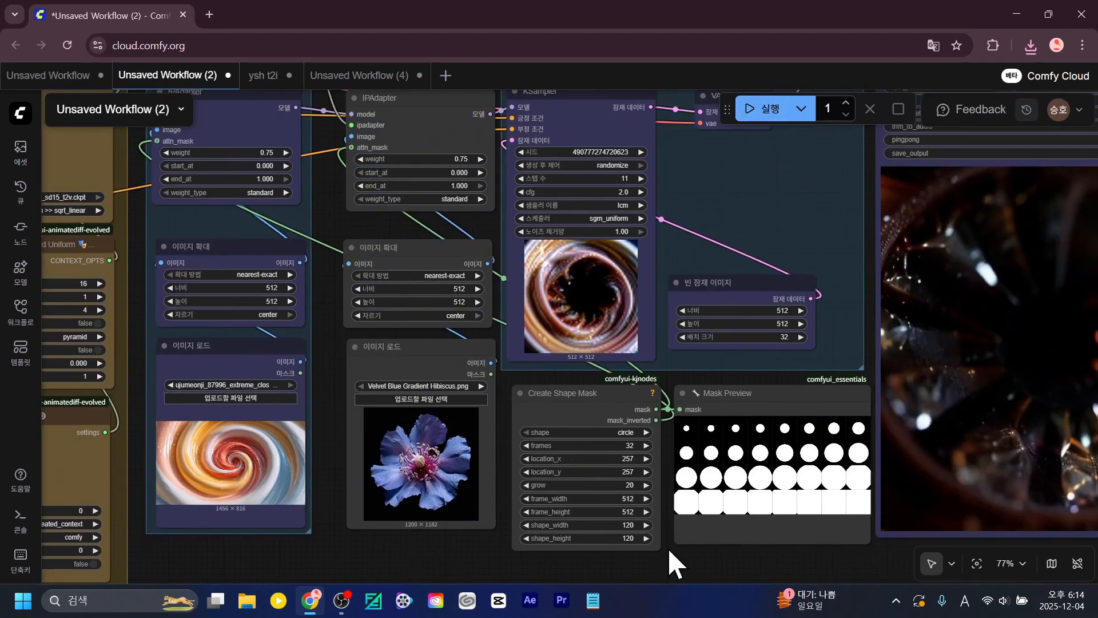
Run the workflow with the swirl and hibiscus reference images.
drag(674, 563, 393, 497)
scroll(613, 551, down, 4)
scroll(704, 483, up, 3)
scroll(863, 353, down, 3)
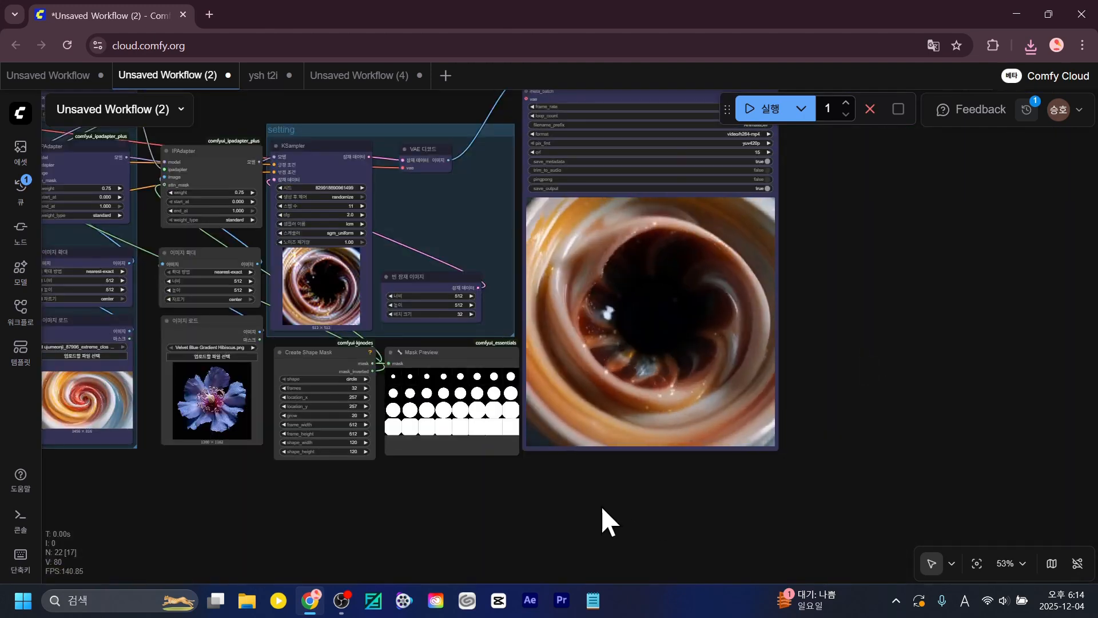
scroll(547, 521, down, 1)
drag(547, 520, 765, 550)
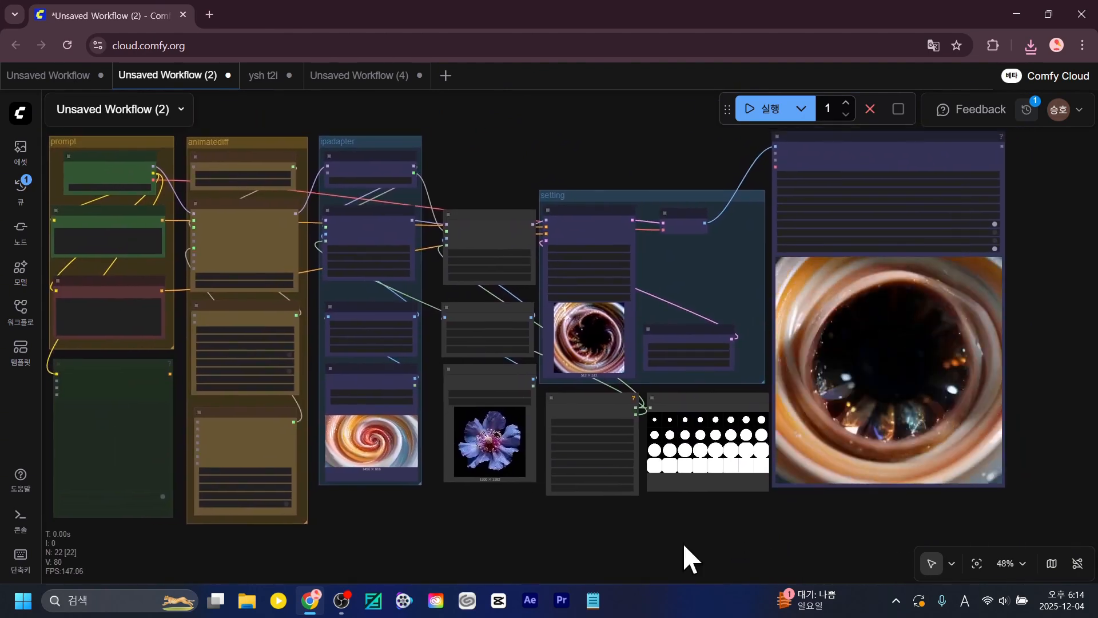
scroll(463, 538, up, 1)
drag(464, 538, 509, 553)
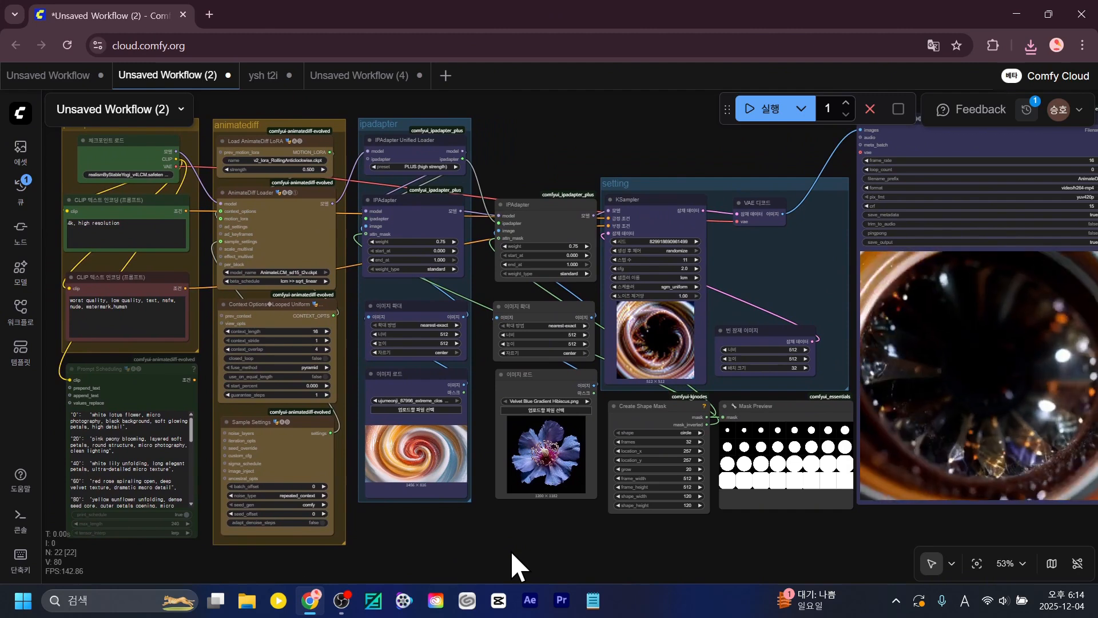
Tighten the layout by shifting the ipadapter group, second IPAdapter column, setting group, mask nodes and Video Combine slightly leftward.
drag(436, 123, 432, 124)
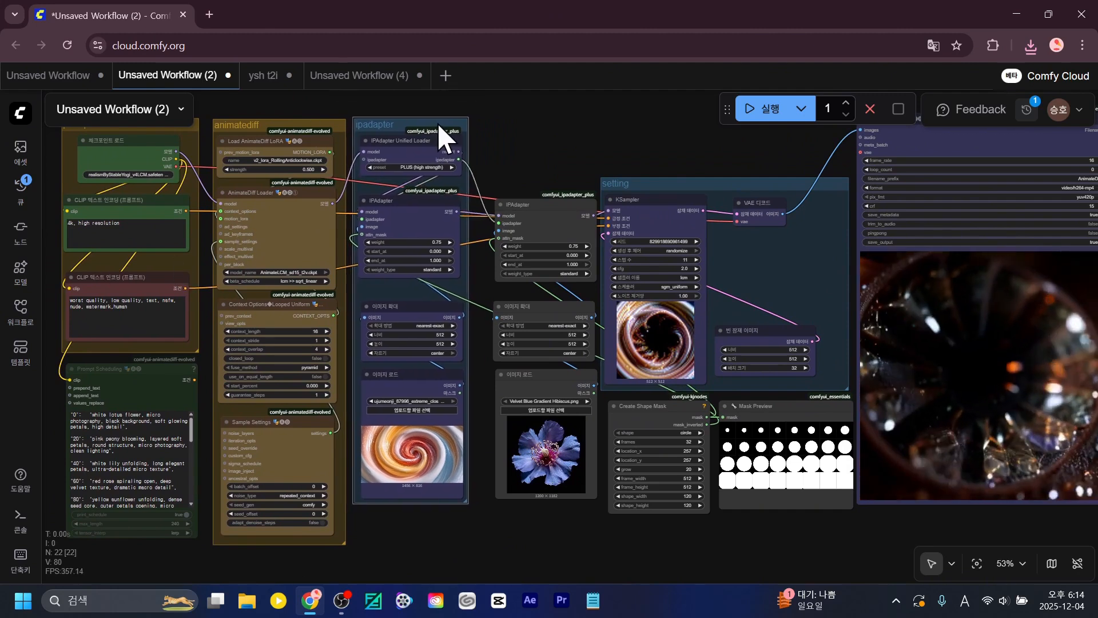
drag(576, 164, 569, 527)
drag(549, 220, 532, 225)
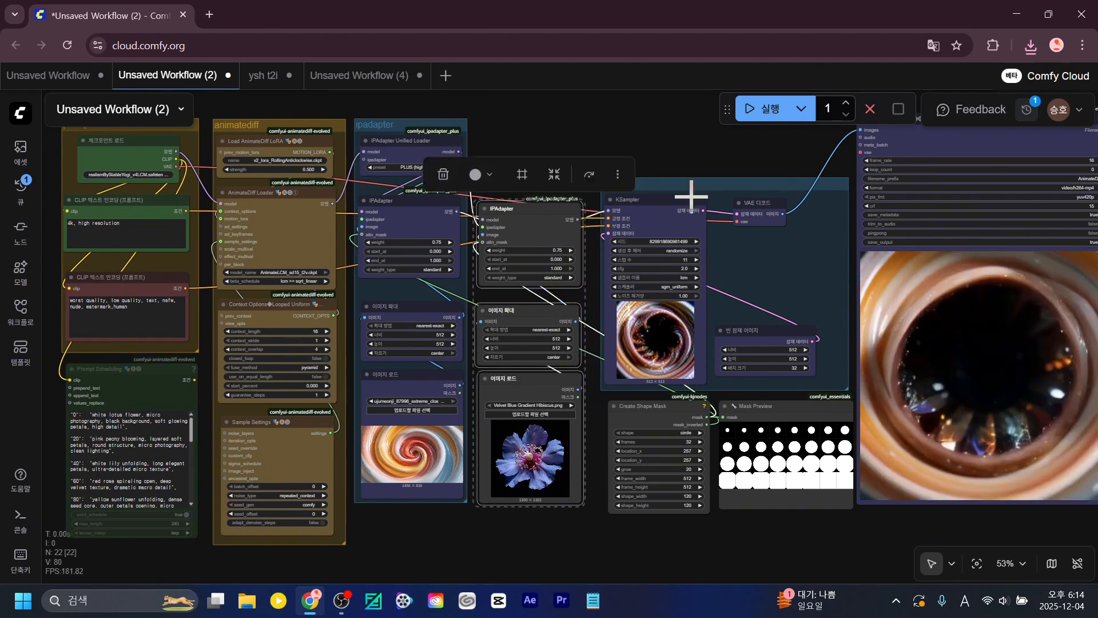
drag(691, 196, 675, 193)
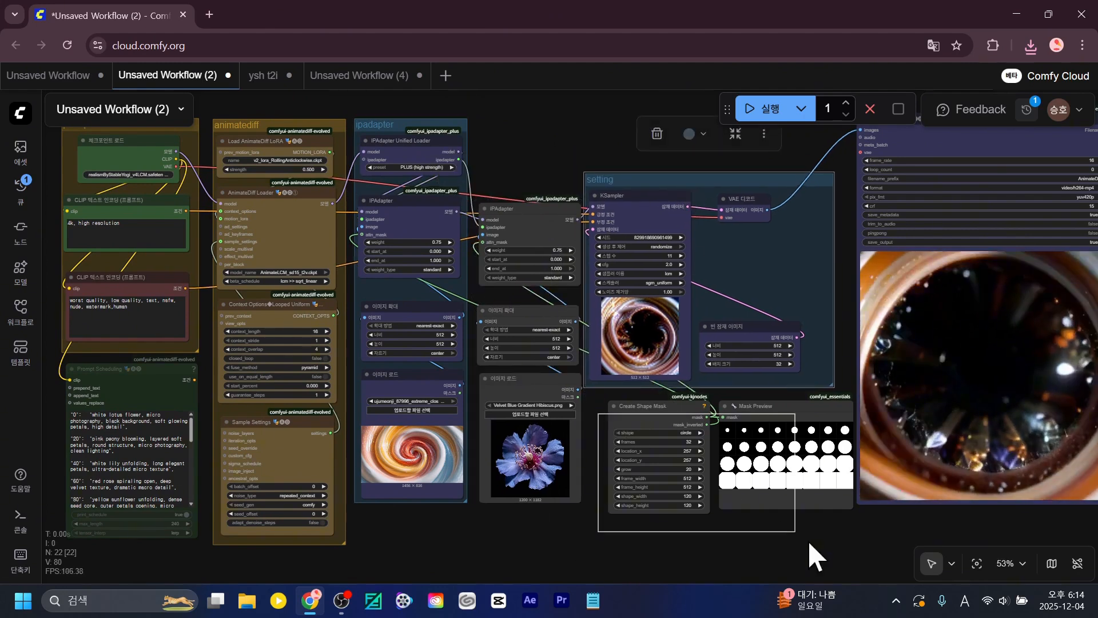
drag(777, 405, 761, 413)
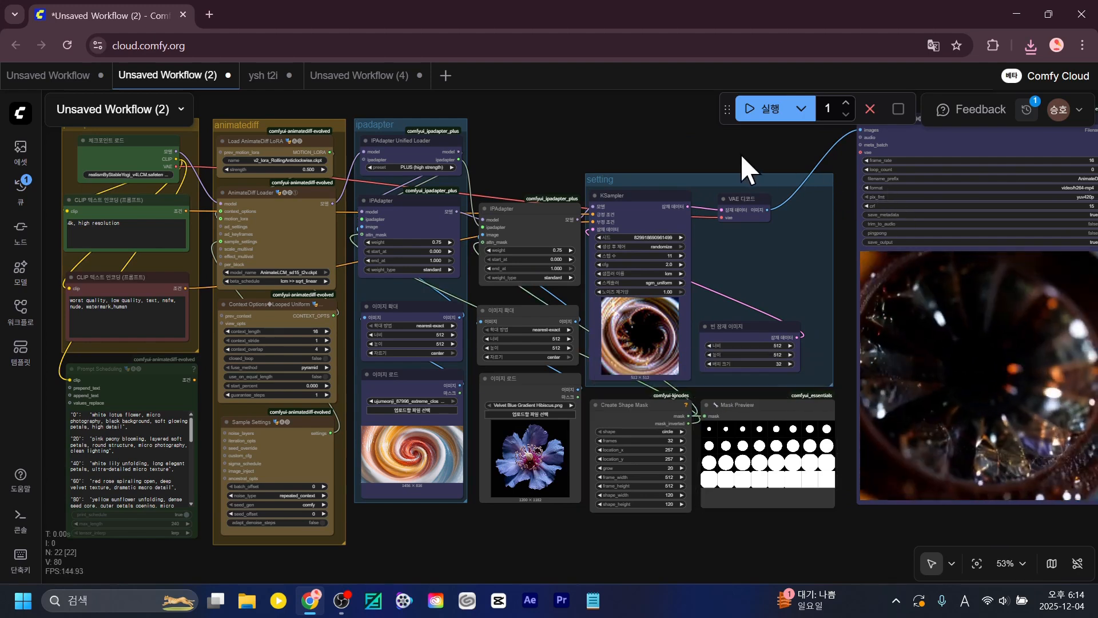
drag(742, 156, 734, 176)
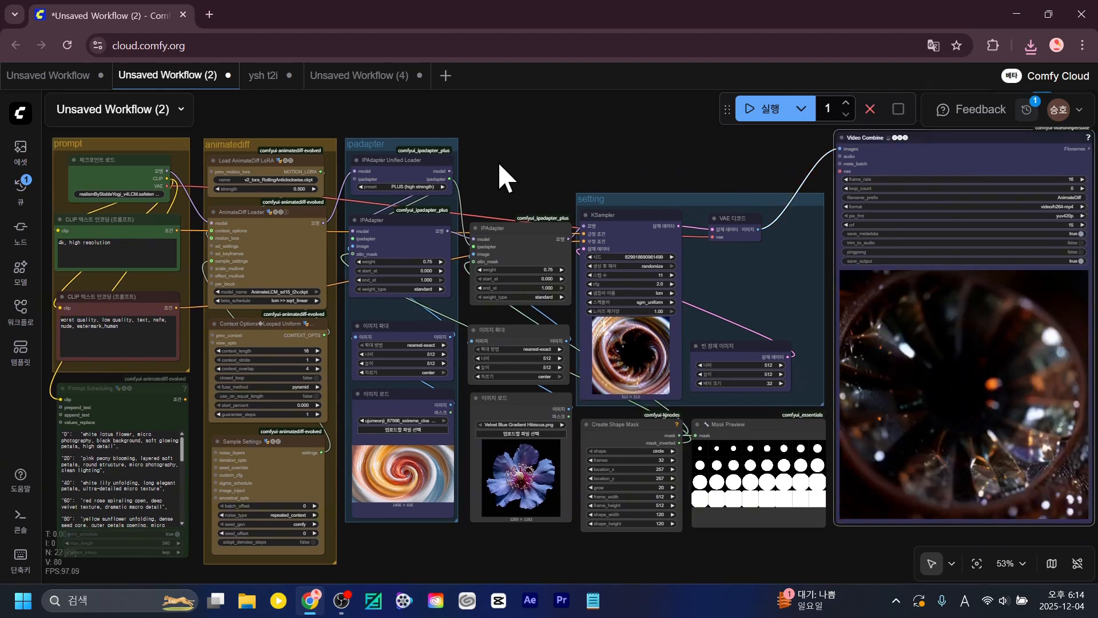
drag(520, 172, 528, 159)
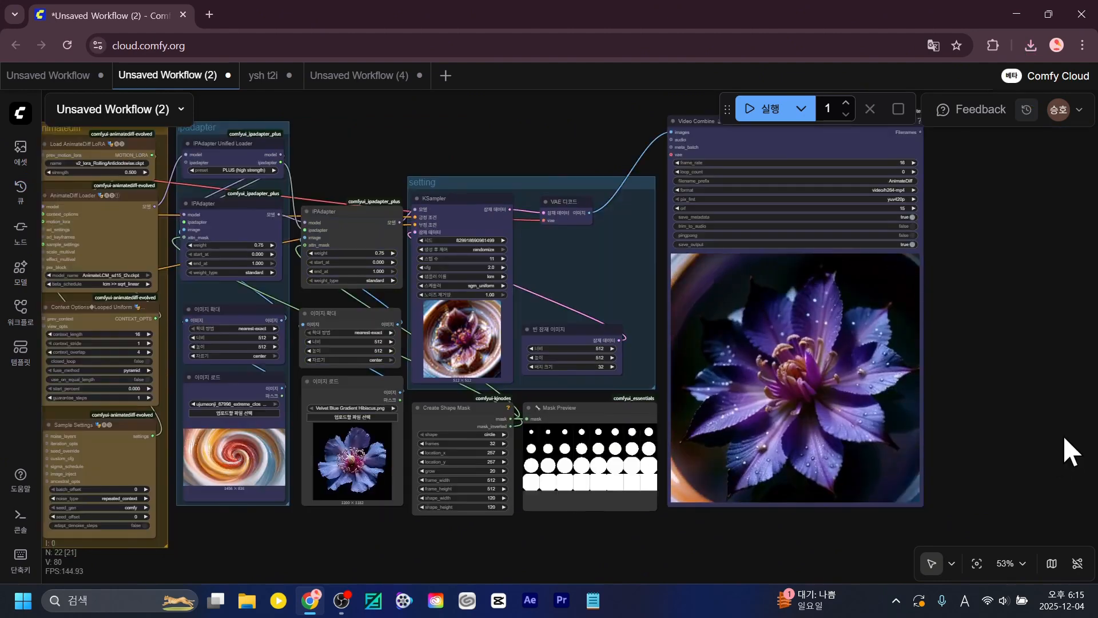
Examine how the swirl and hibiscus blend across the generated video in the Video Combine output.
scroll(1062, 422, up, 3)
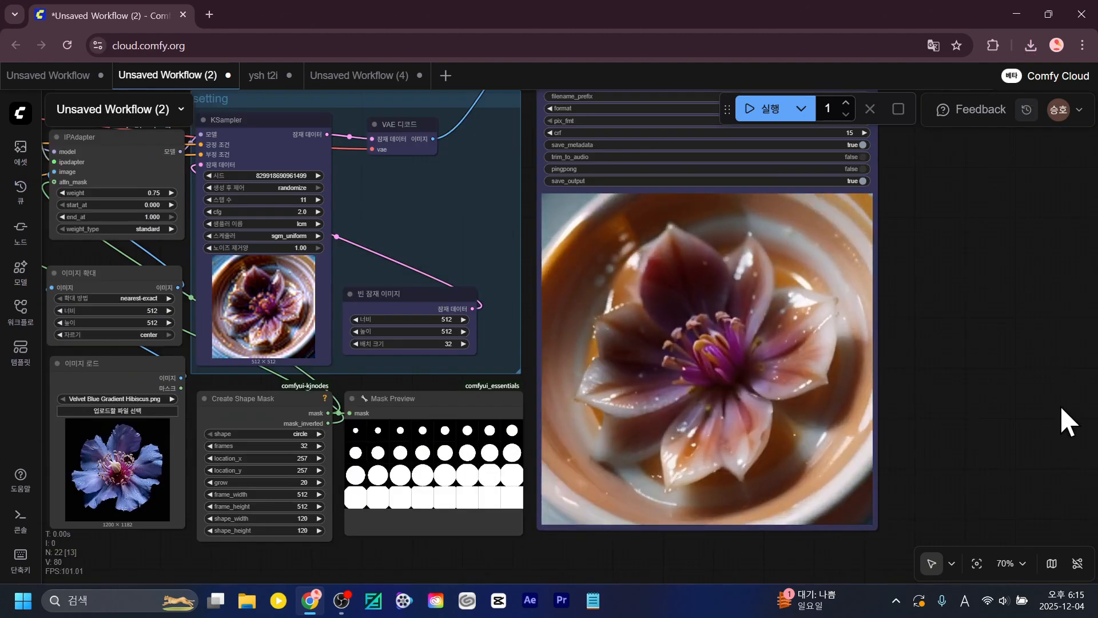
scroll(1056, 426, down, 2)
scroll(1056, 426, up, 3)
scroll(1056, 426, down, 3)
scroll(1056, 427, up, 4)
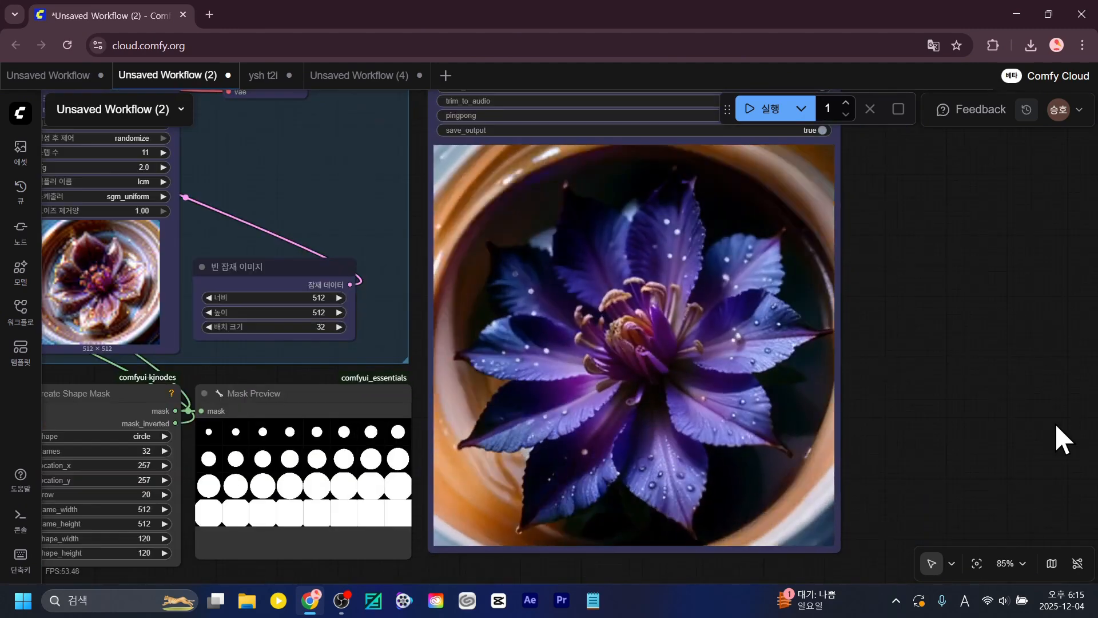
scroll(1055, 423, down, 4)
Set both shape_width and shape_height of the Create Shape Mask node to 50.
scroll(516, 551, up, 10)
drag(452, 529, 423, 549)
scroll(385, 559, down, 2)
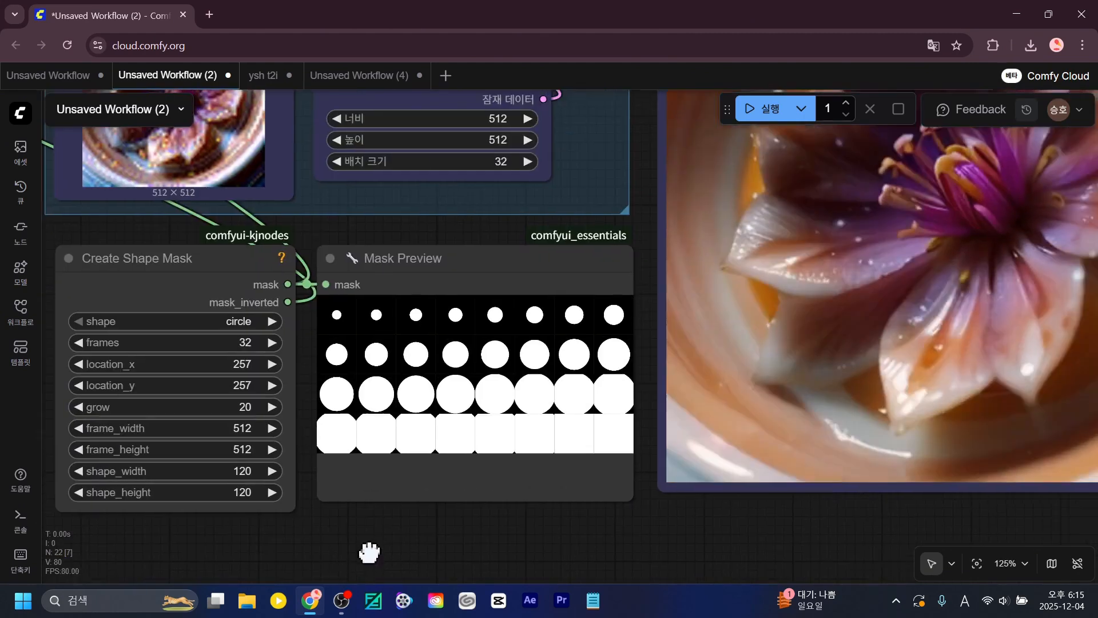
scroll(372, 559, down, 2)
scroll(522, 546, up, 5)
scroll(504, 535, up, 2)
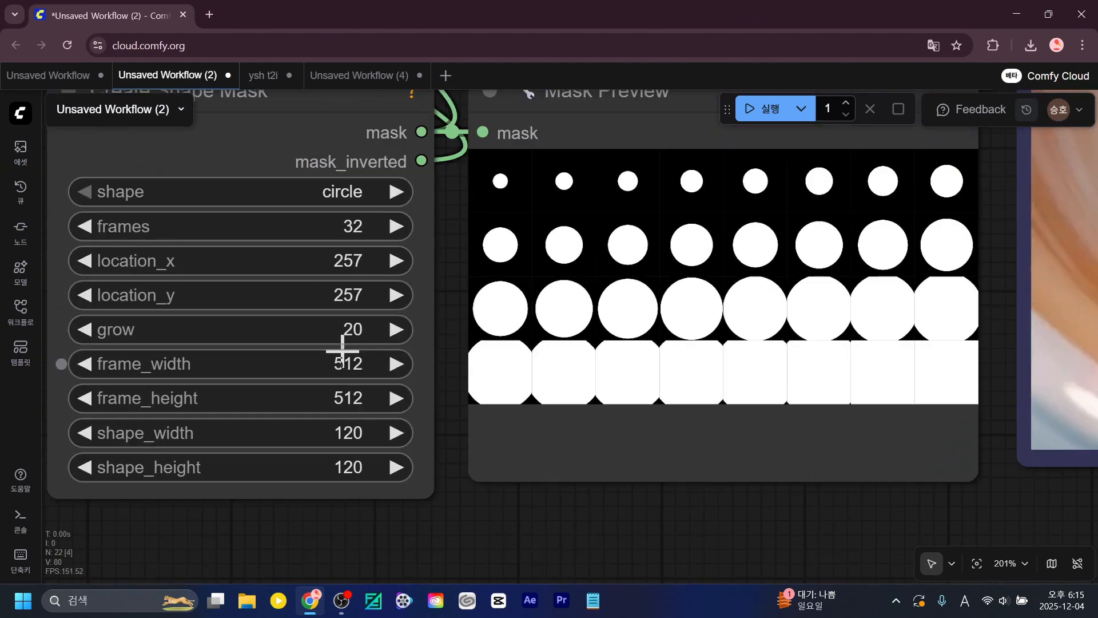
click(347, 433)
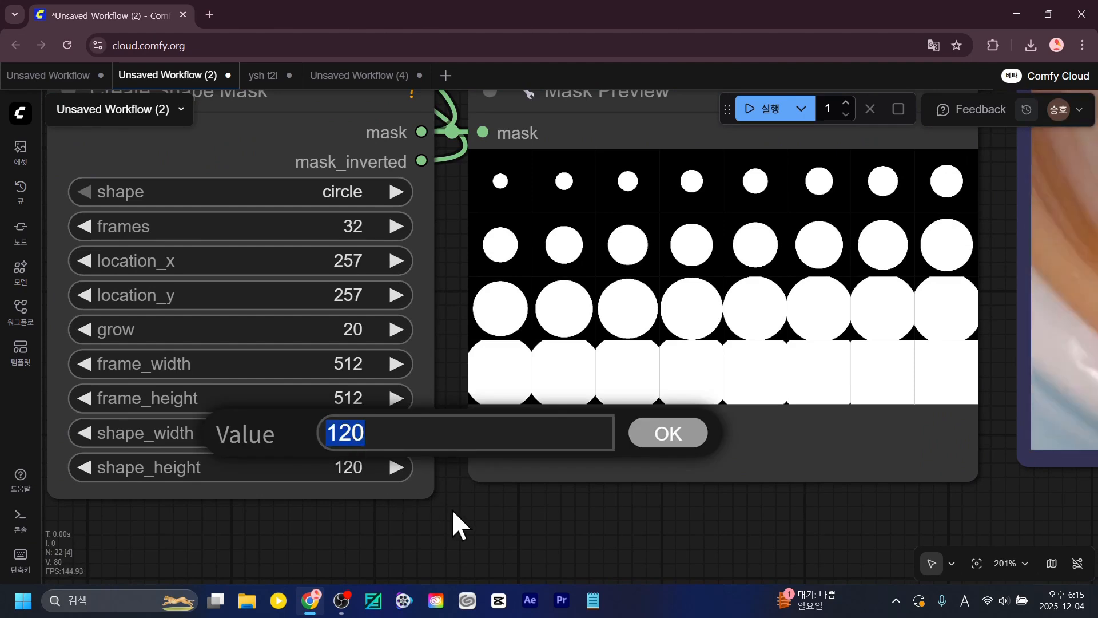
key(BackSpace)
text(5)
key(Escape)
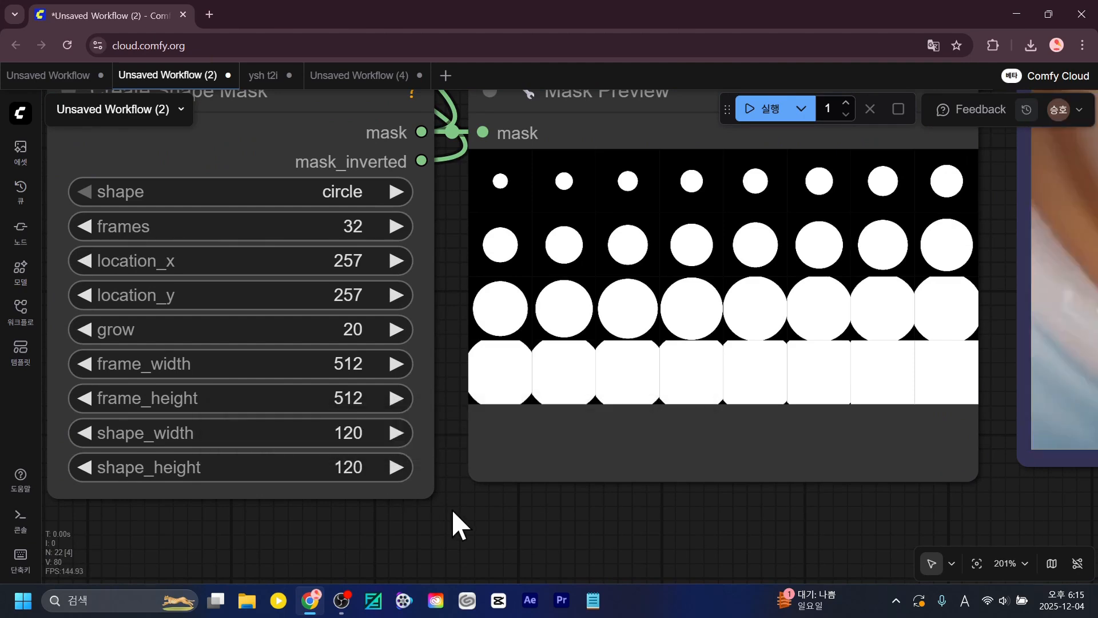
click(346, 467)
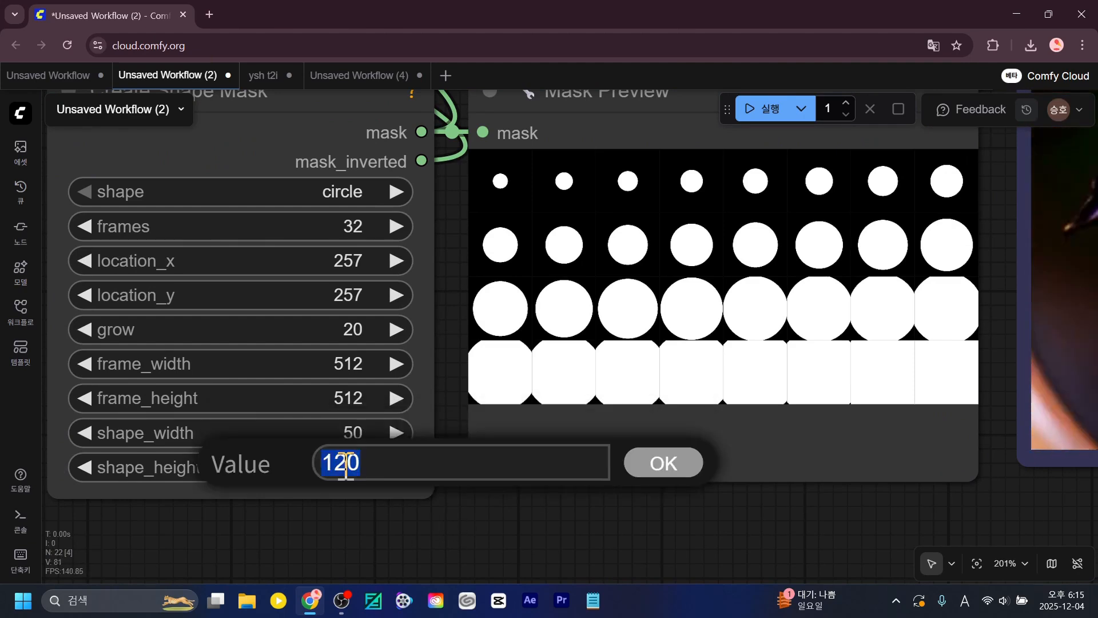
key(Return)
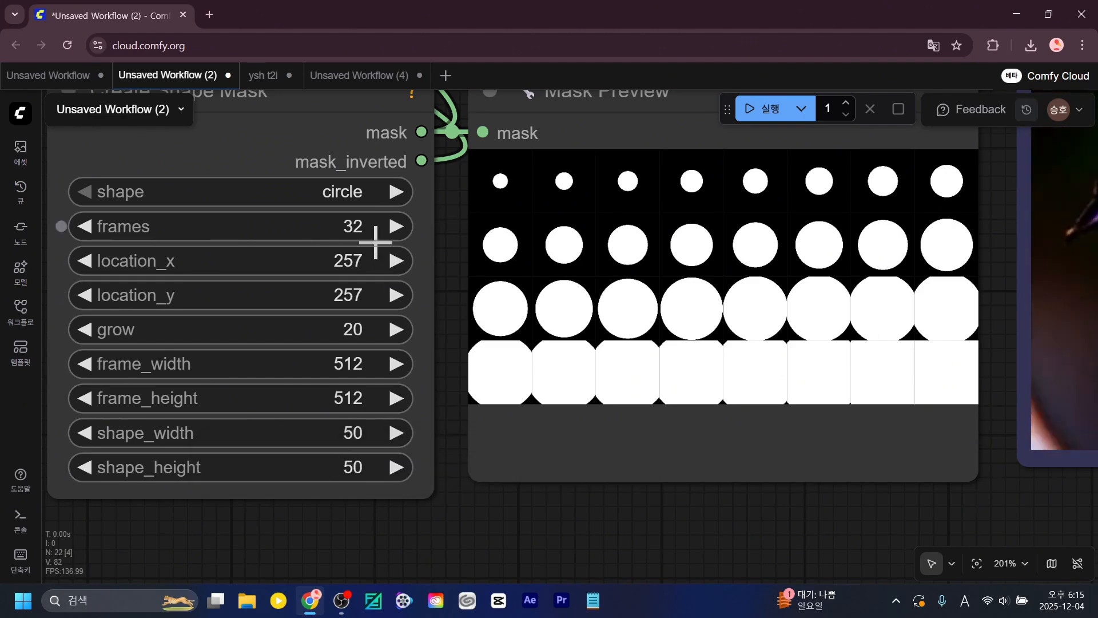
Set the Create Shape Mask's frames and the empty latent image's batch size to 48.
click(369, 232)
key(Return)
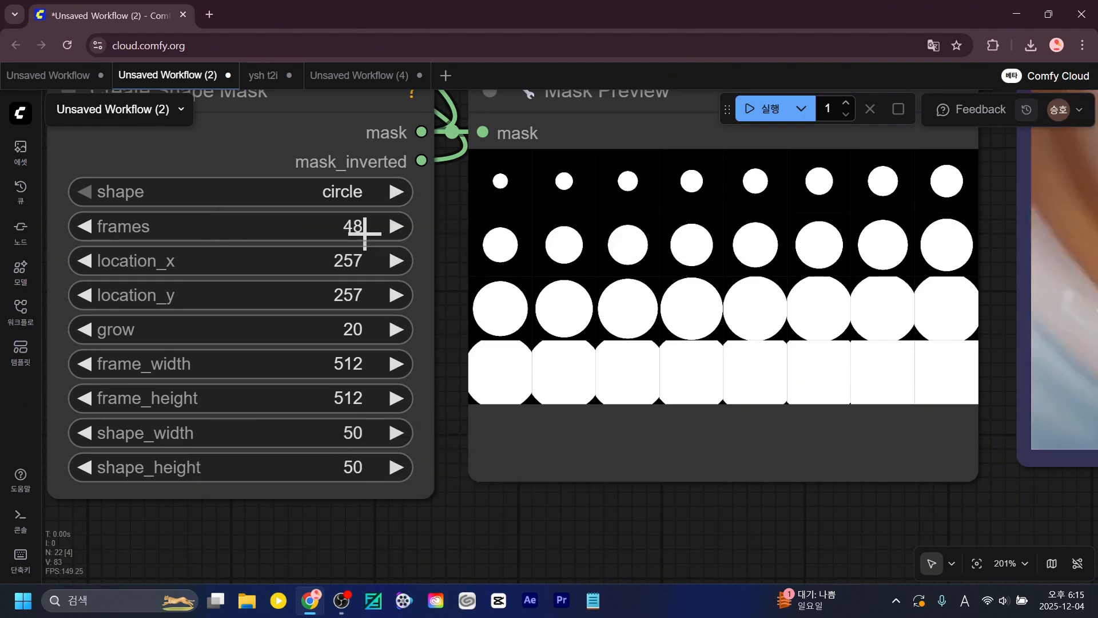
scroll(512, 544, down, 5)
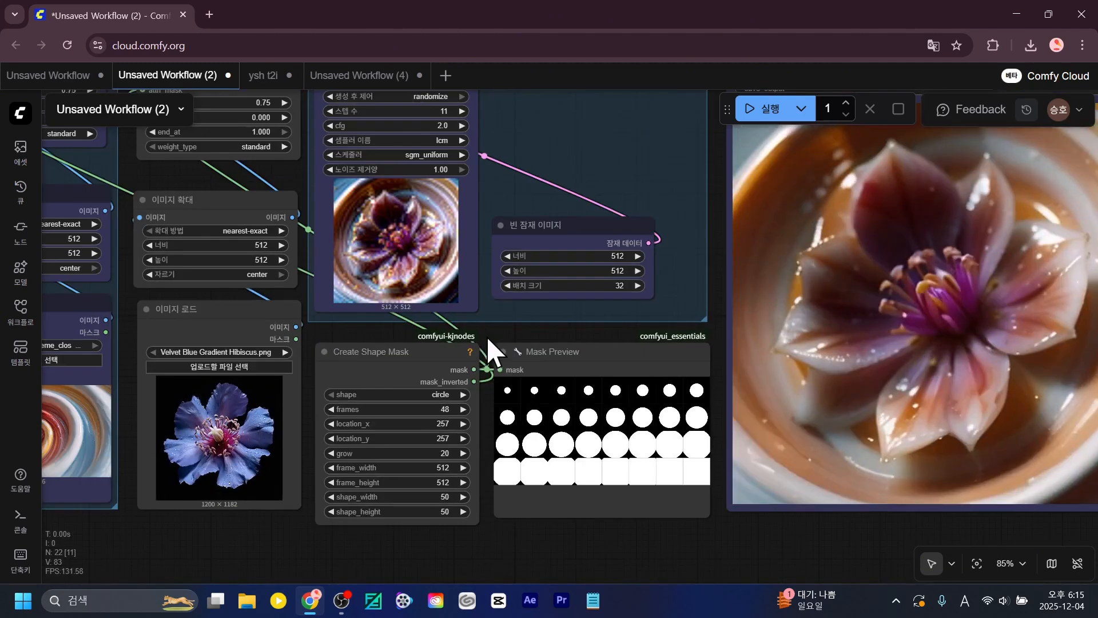
scroll(487, 343, up, 4)
click(528, 338)
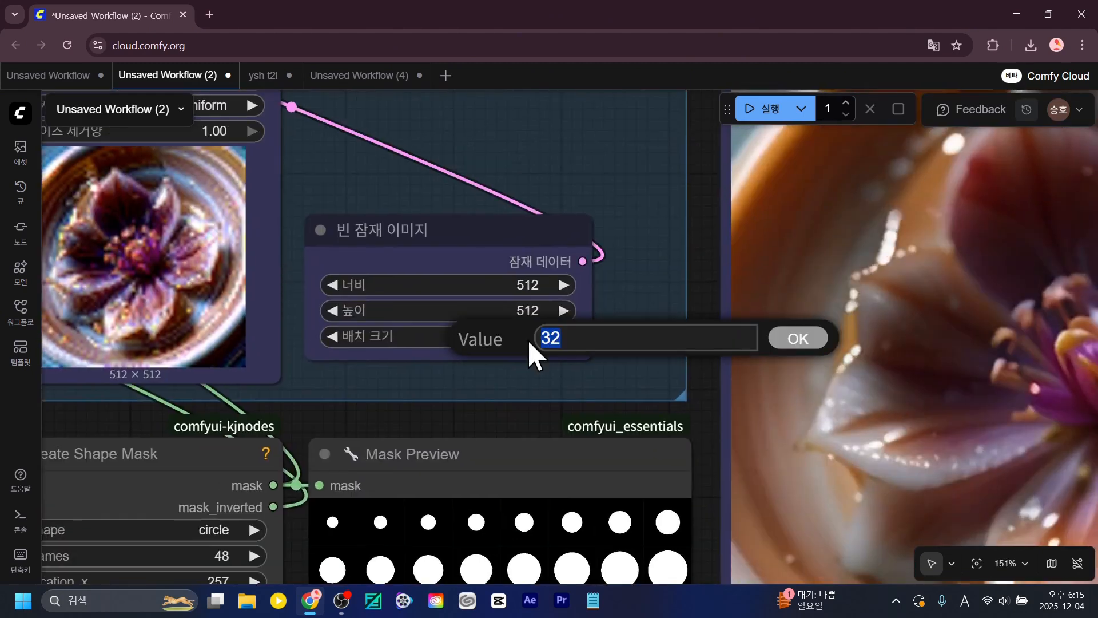
key(BackSpace)
text(48)
key(Return)
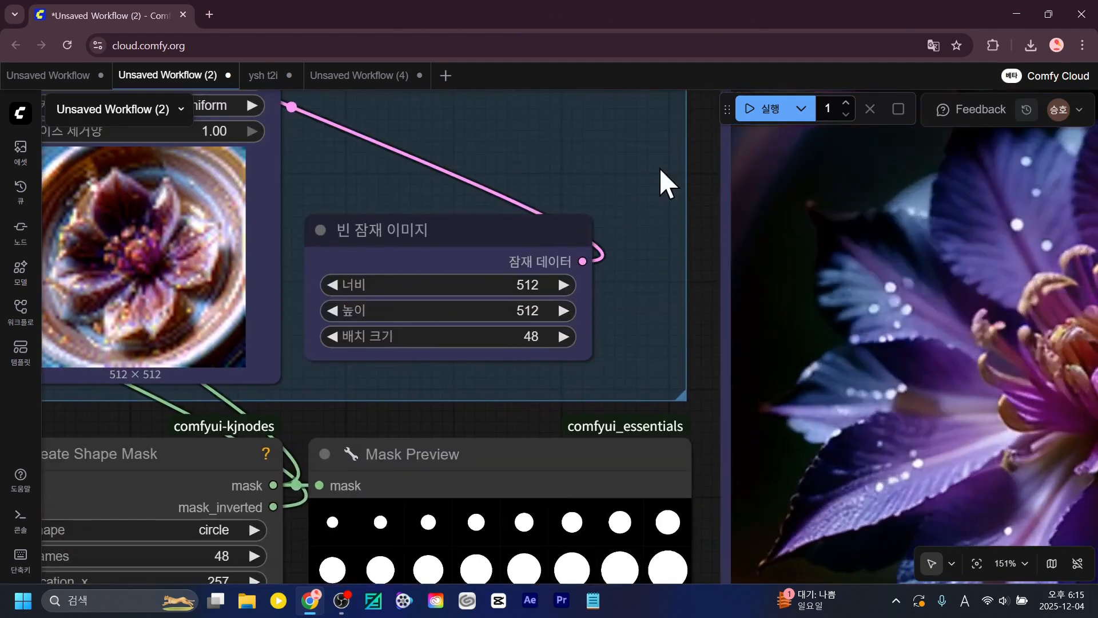
Run the workflow with the smaller 48-frame mask and check the mask preview and output video.
scroll(524, 436, down, 13)
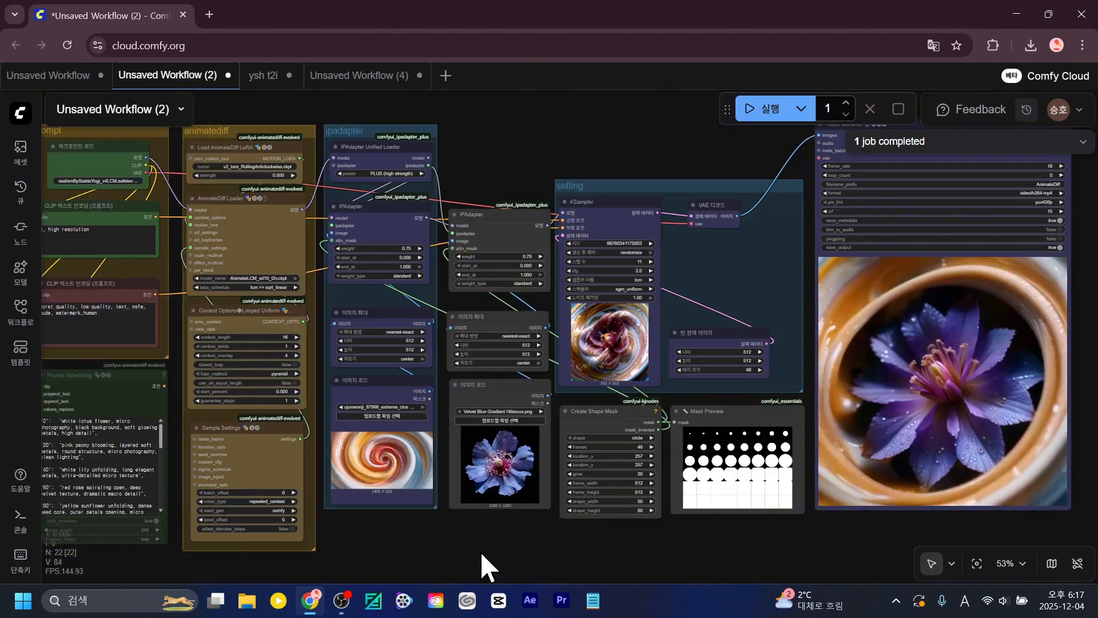
scroll(658, 559, up, 8)
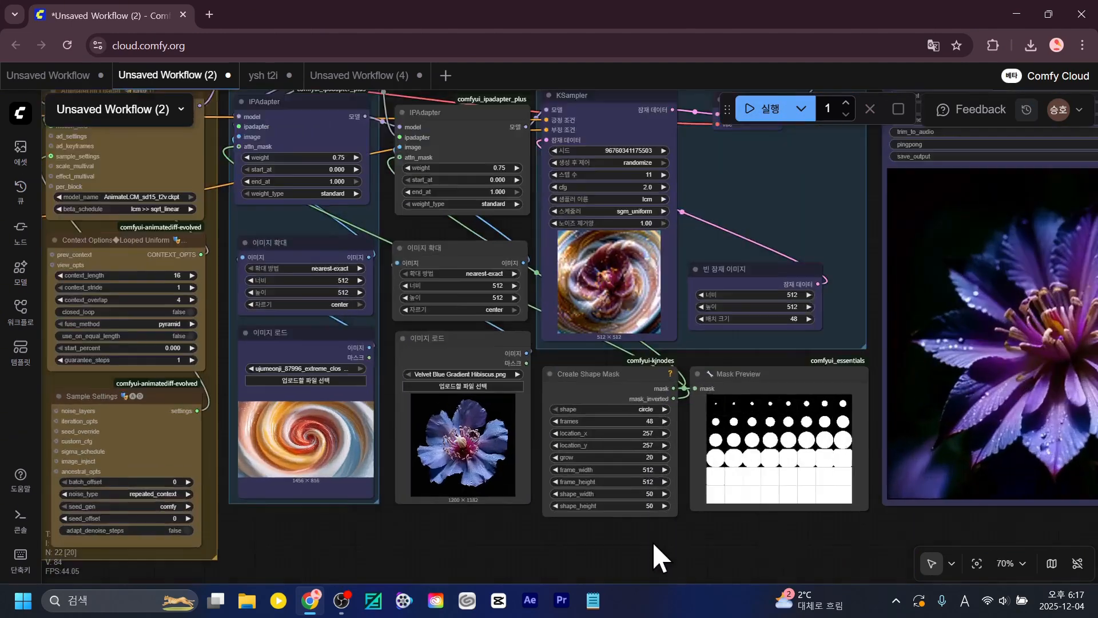
Examine the 48-frame output video in Video Combine for how the hibiscus and swirl references blend.
drag(581, 570, 356, 572)
scroll(506, 533, down, 7)
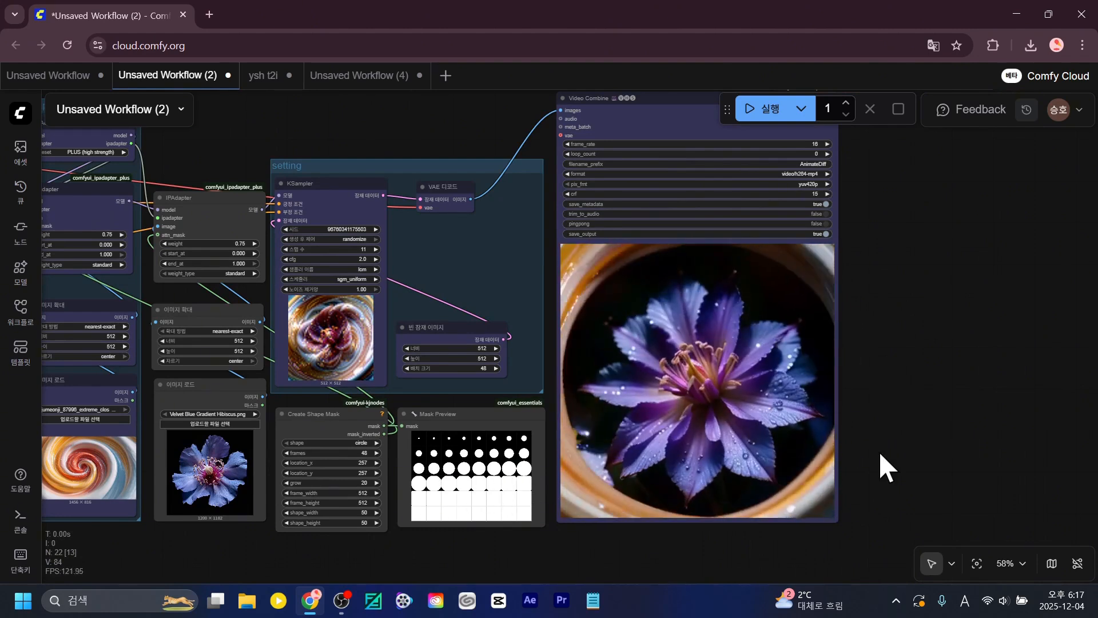
scroll(878, 451, up, 5)
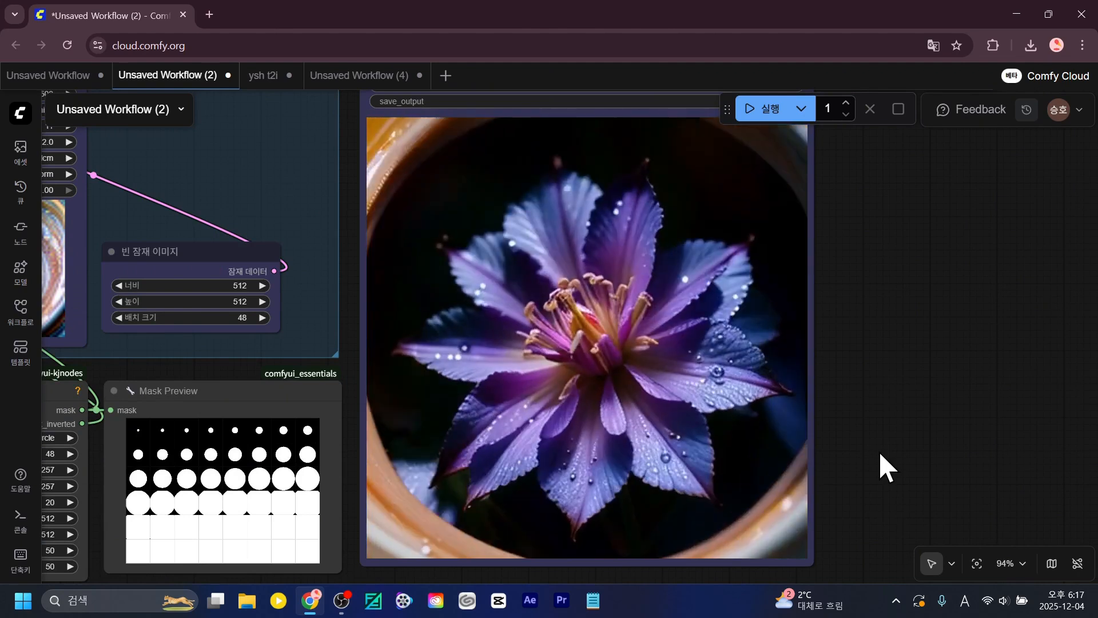
scroll(878, 451, down, 6)
scroll(532, 543, up, 1)
drag(526, 532, 587, 544)
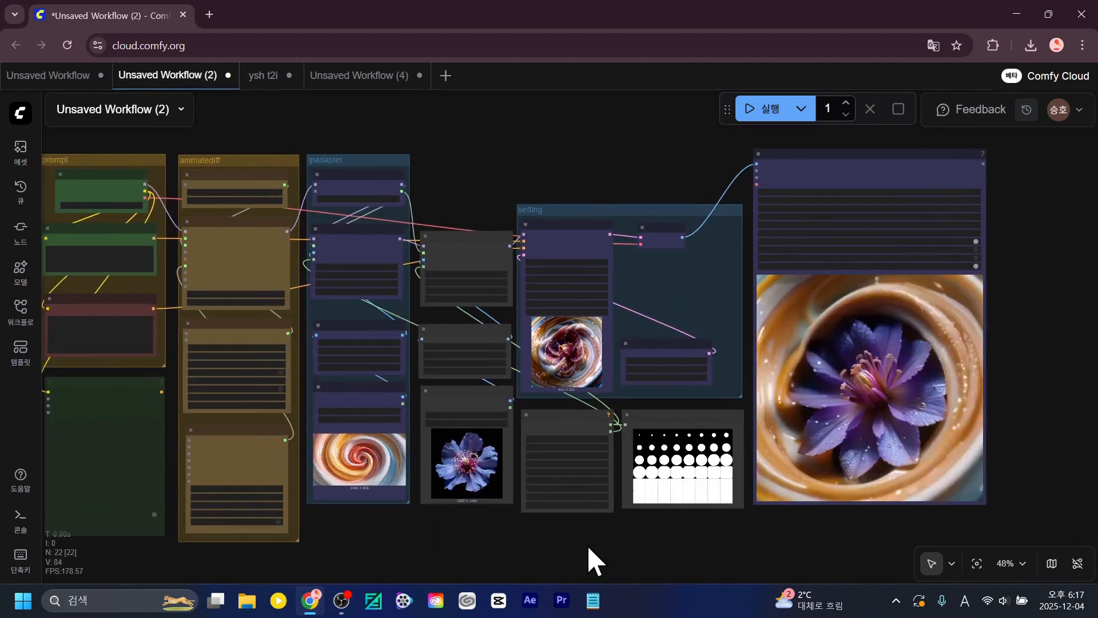
scroll(716, 559, up, 2)
drag(715, 559, 675, 580)
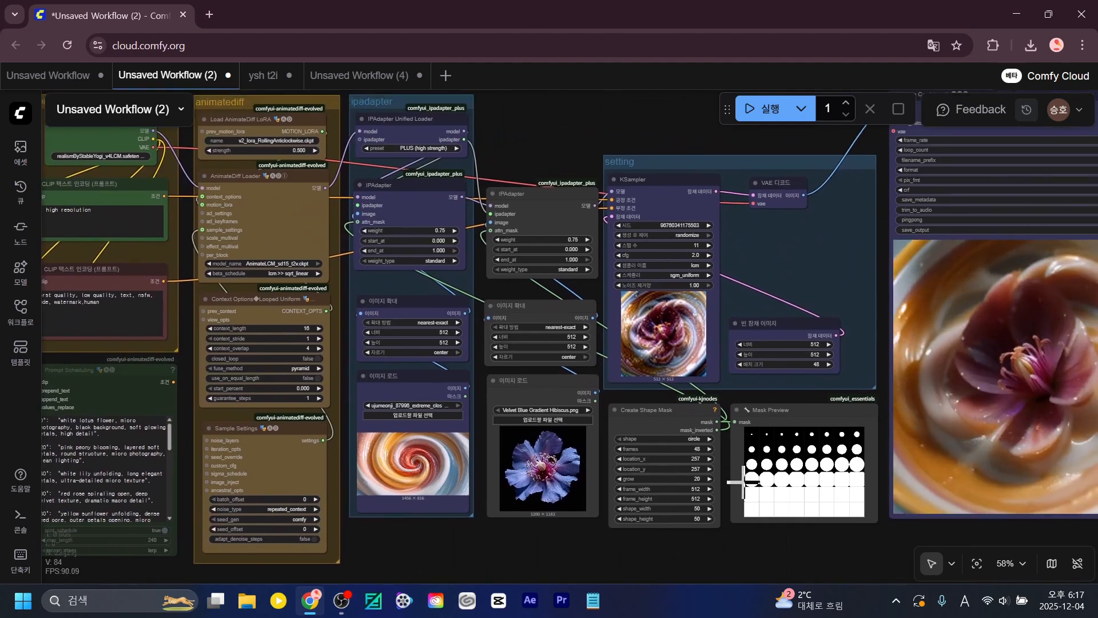
Reposition the Create Shape Mask and Mask Preview nodes slightly, keeping them side by side below the setting group.
drag(678, 419, 688, 412)
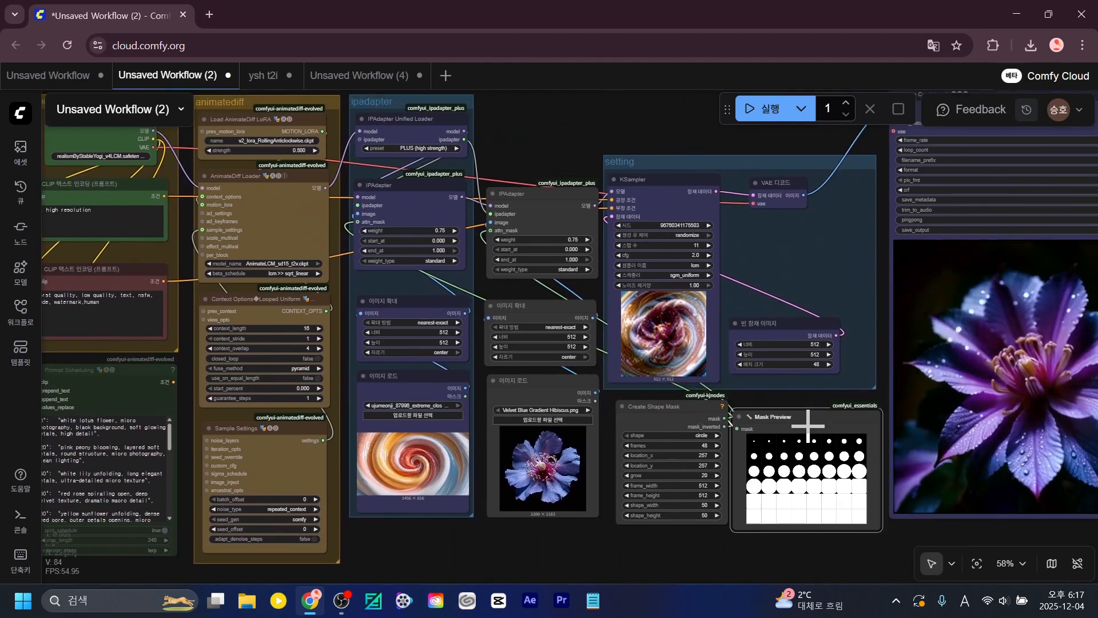
drag(657, 542, 556, 548)
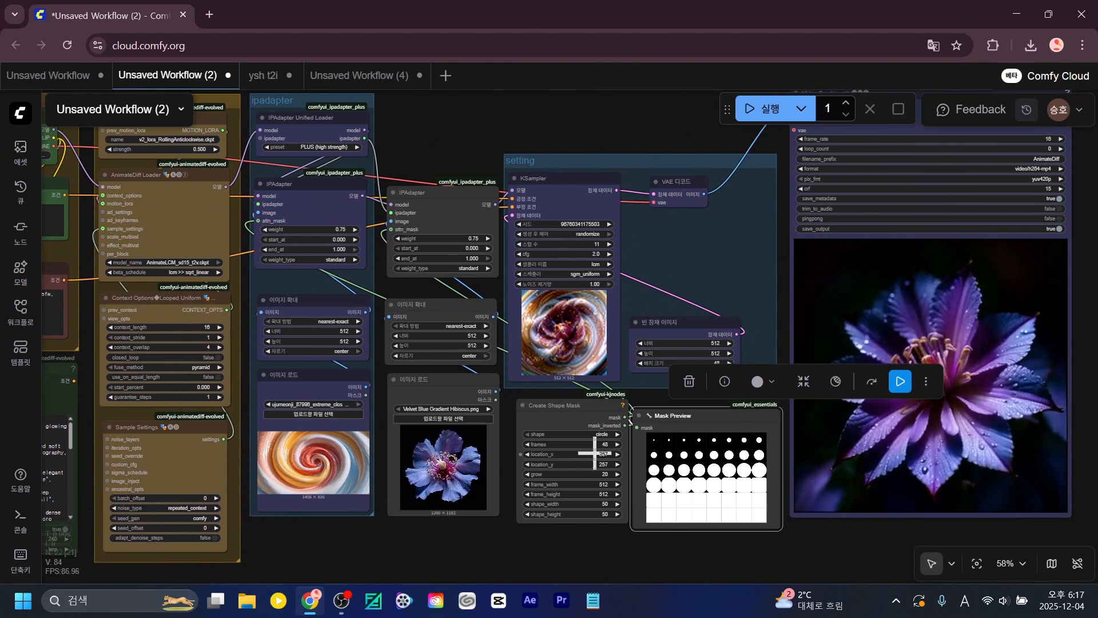
Bypass the Create Shape Mask and Mask Preview nodes, plus the hibiscus branch's IPAdapter, image upscale and image load nodes.
drag(577, 559, 818, 386)
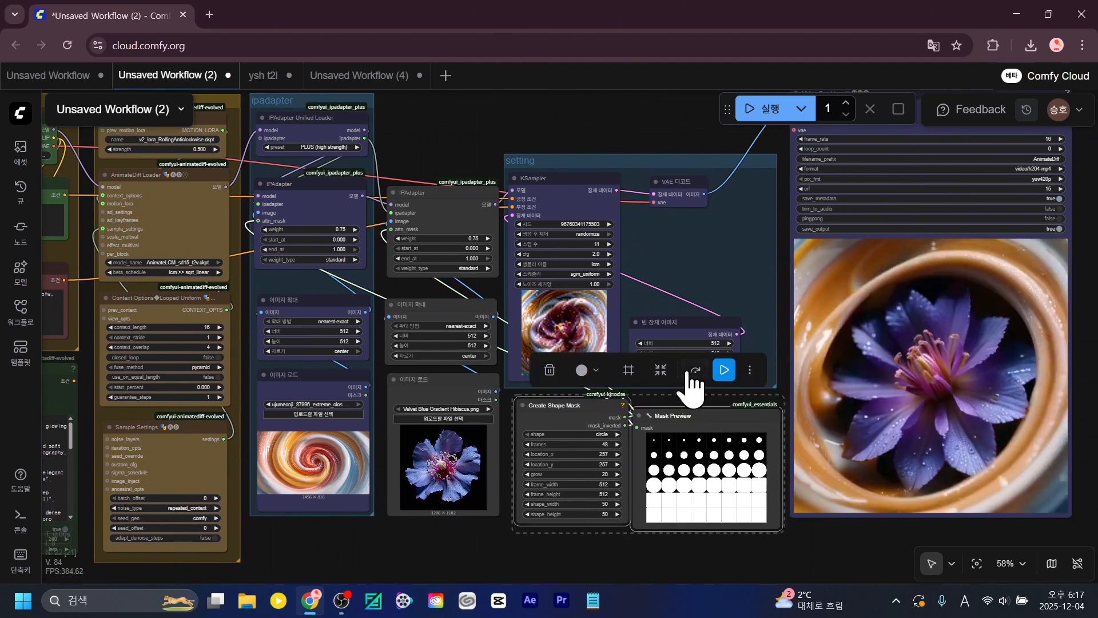
click(660, 370)
drag(457, 551, 498, 218)
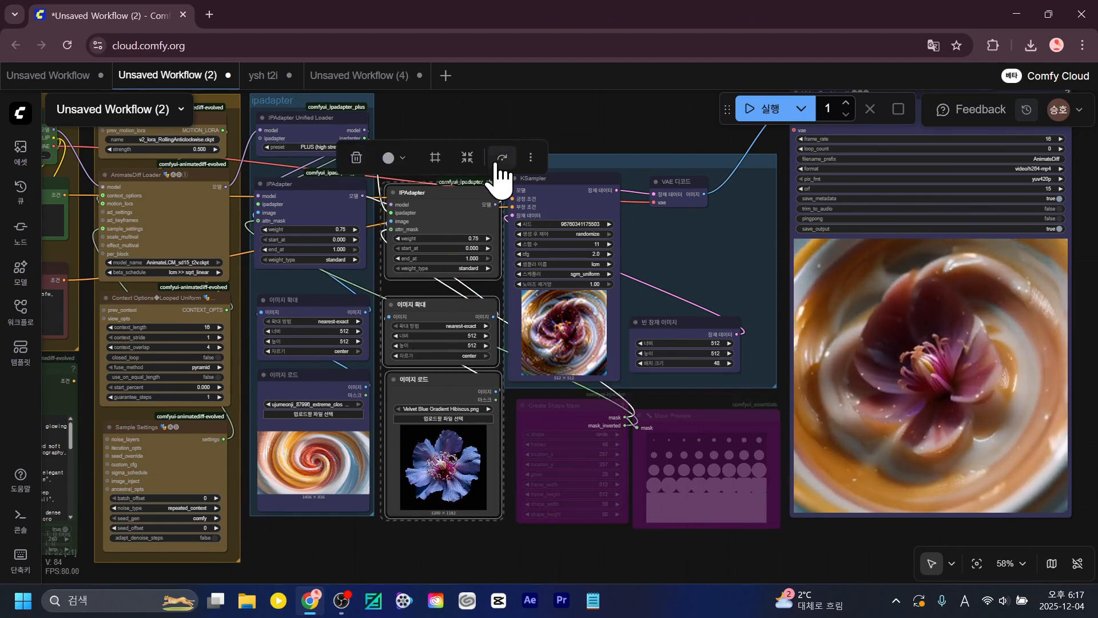
click(502, 157)
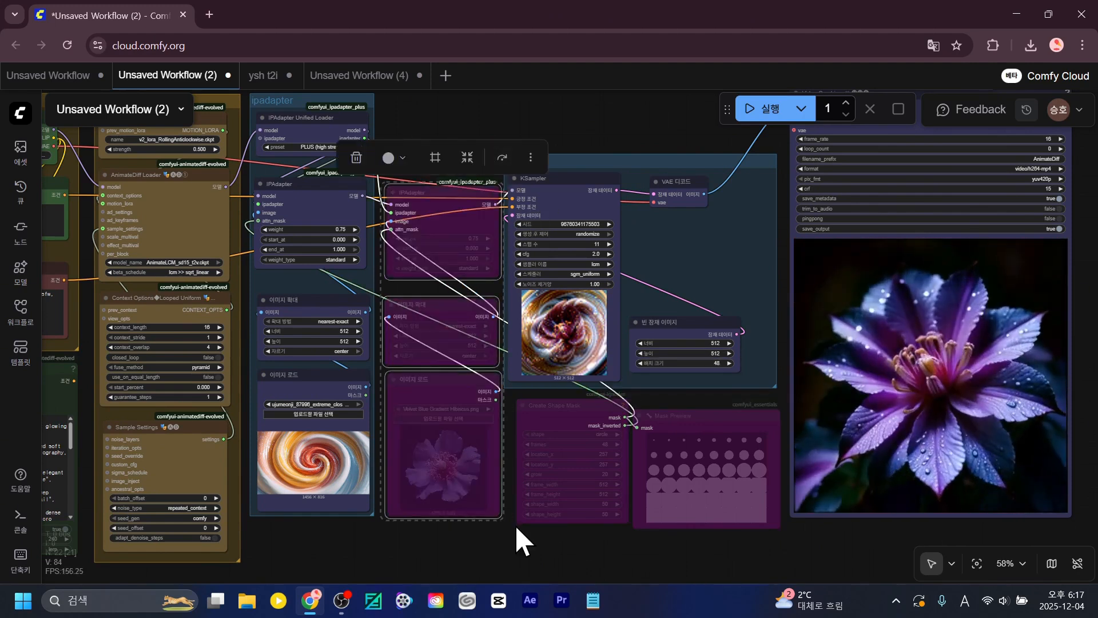